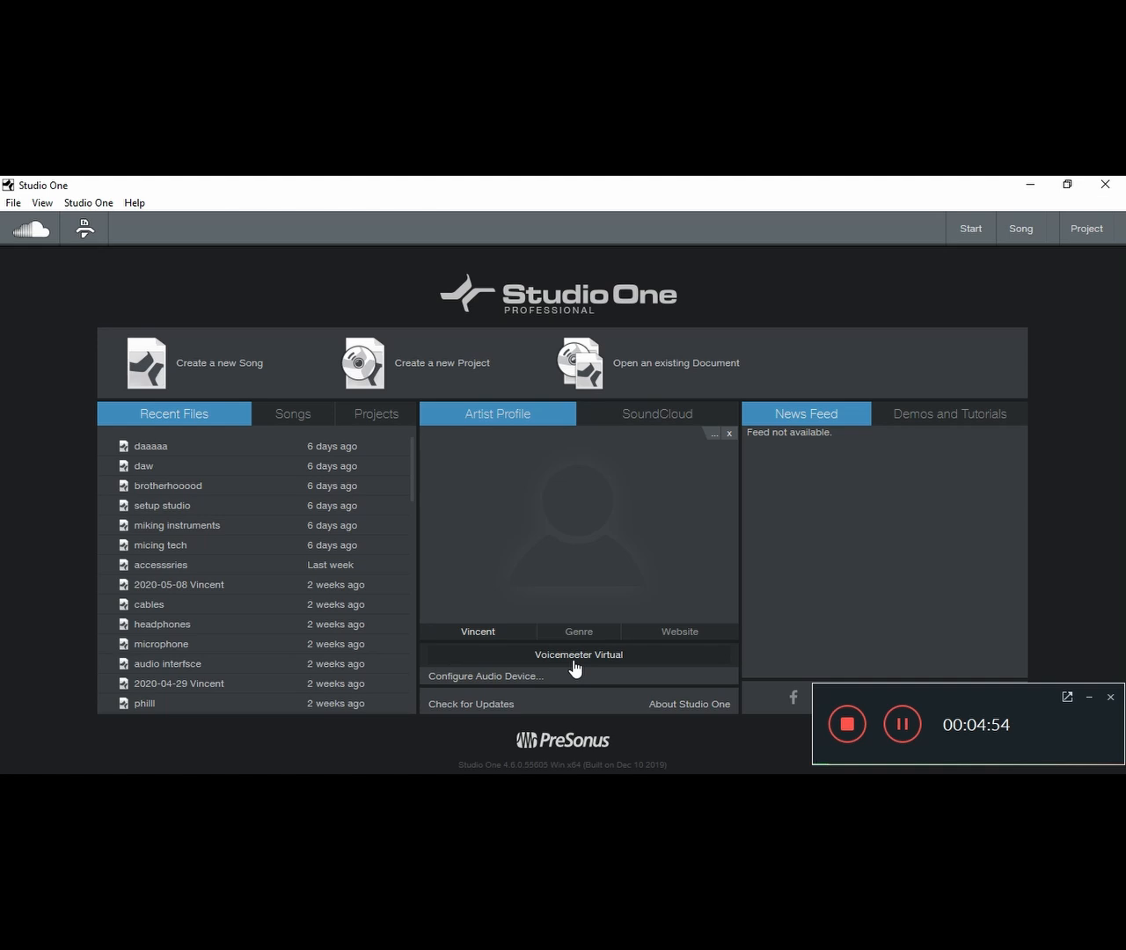
Review the available audio devices in the audio setup and close the options without changing the device.
click(572, 661)
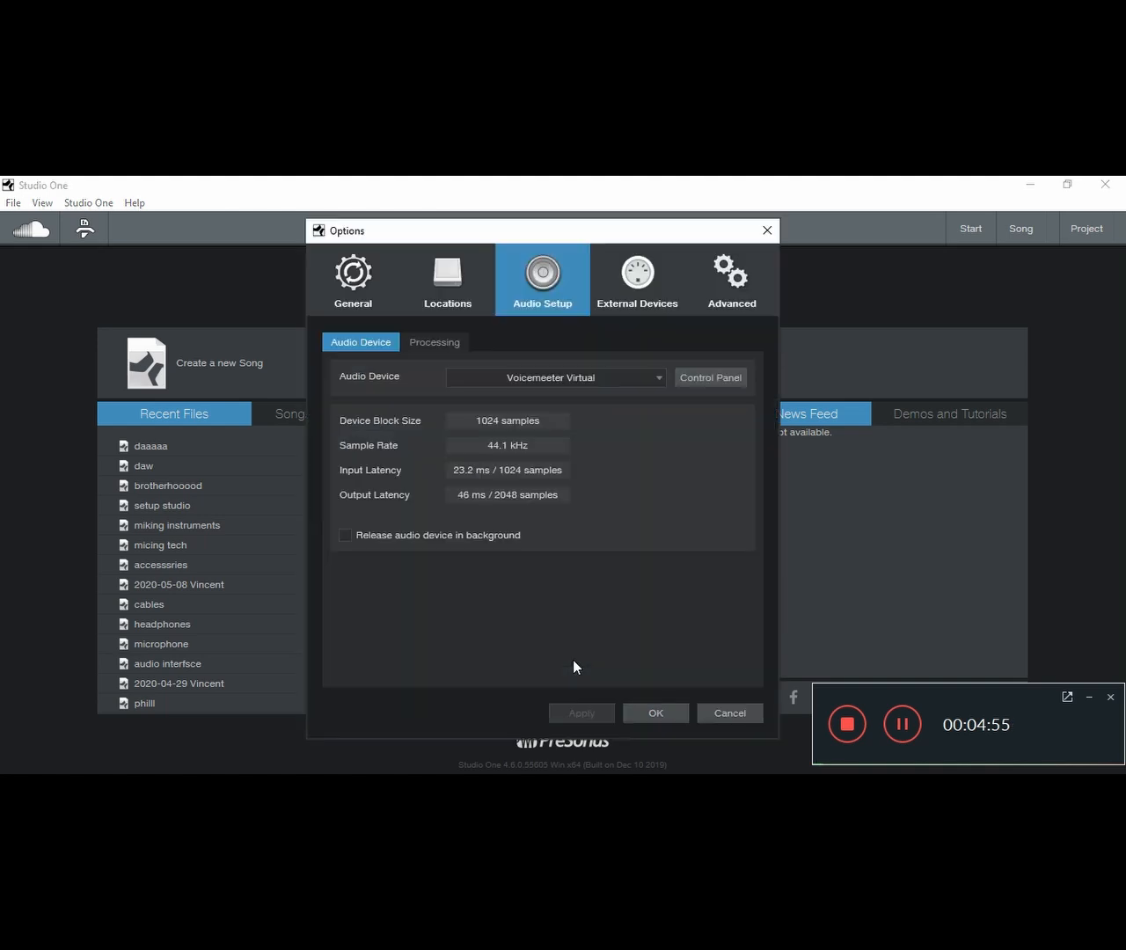
click(603, 378)
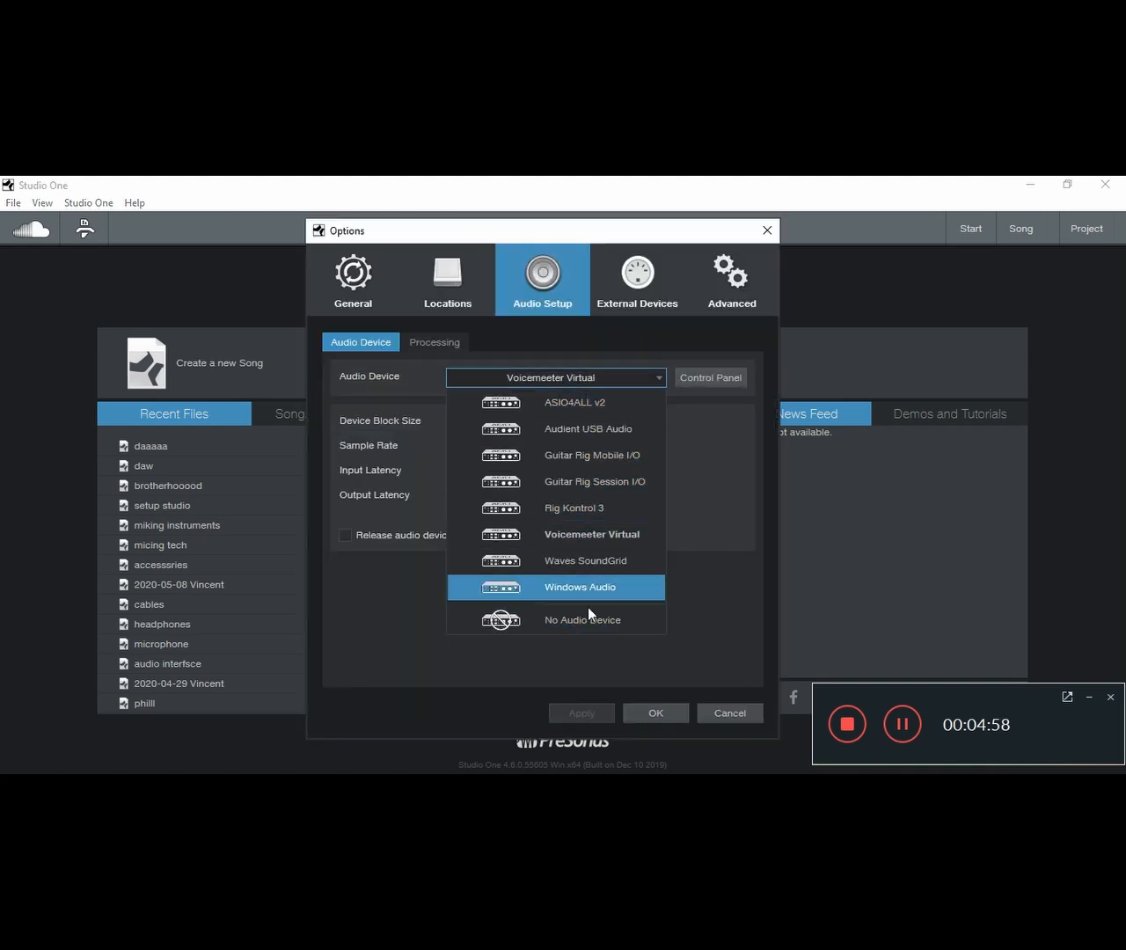
click(721, 520)
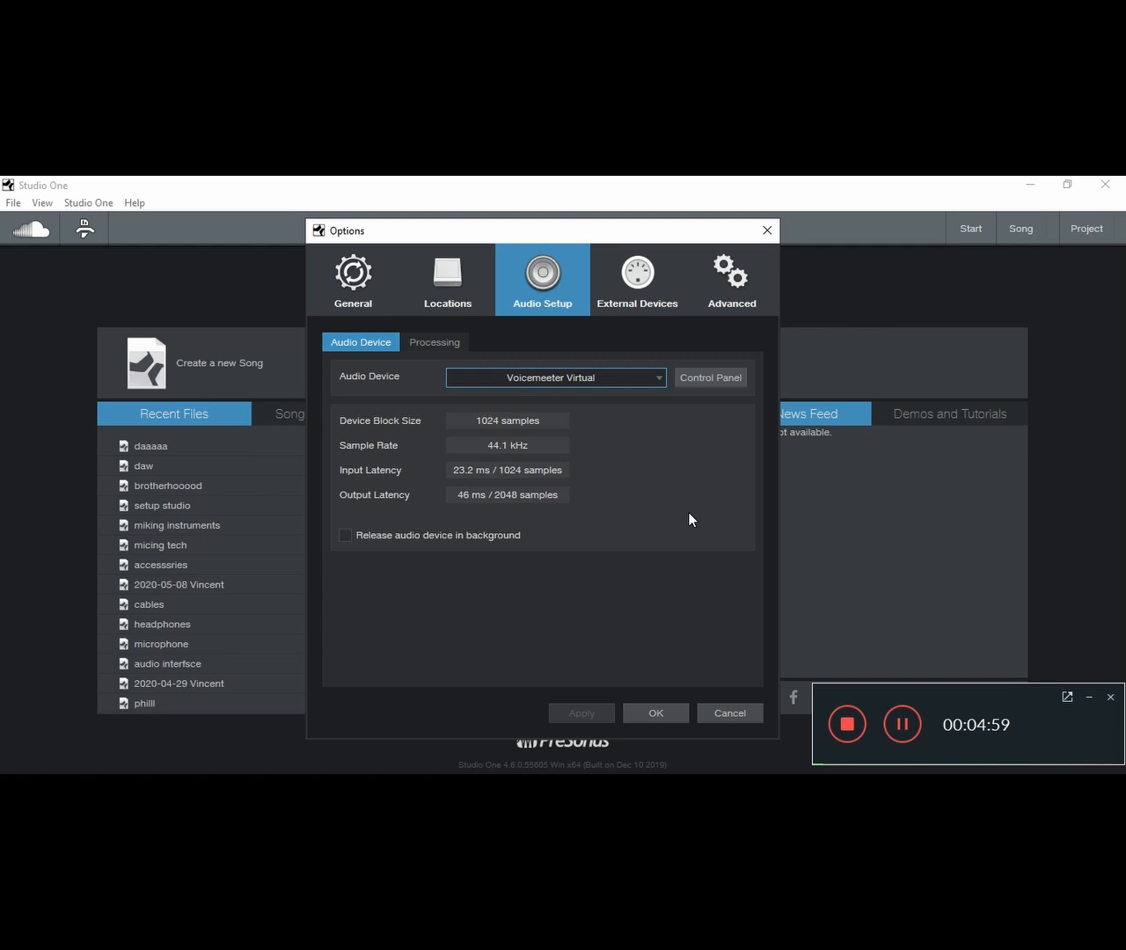
click(715, 714)
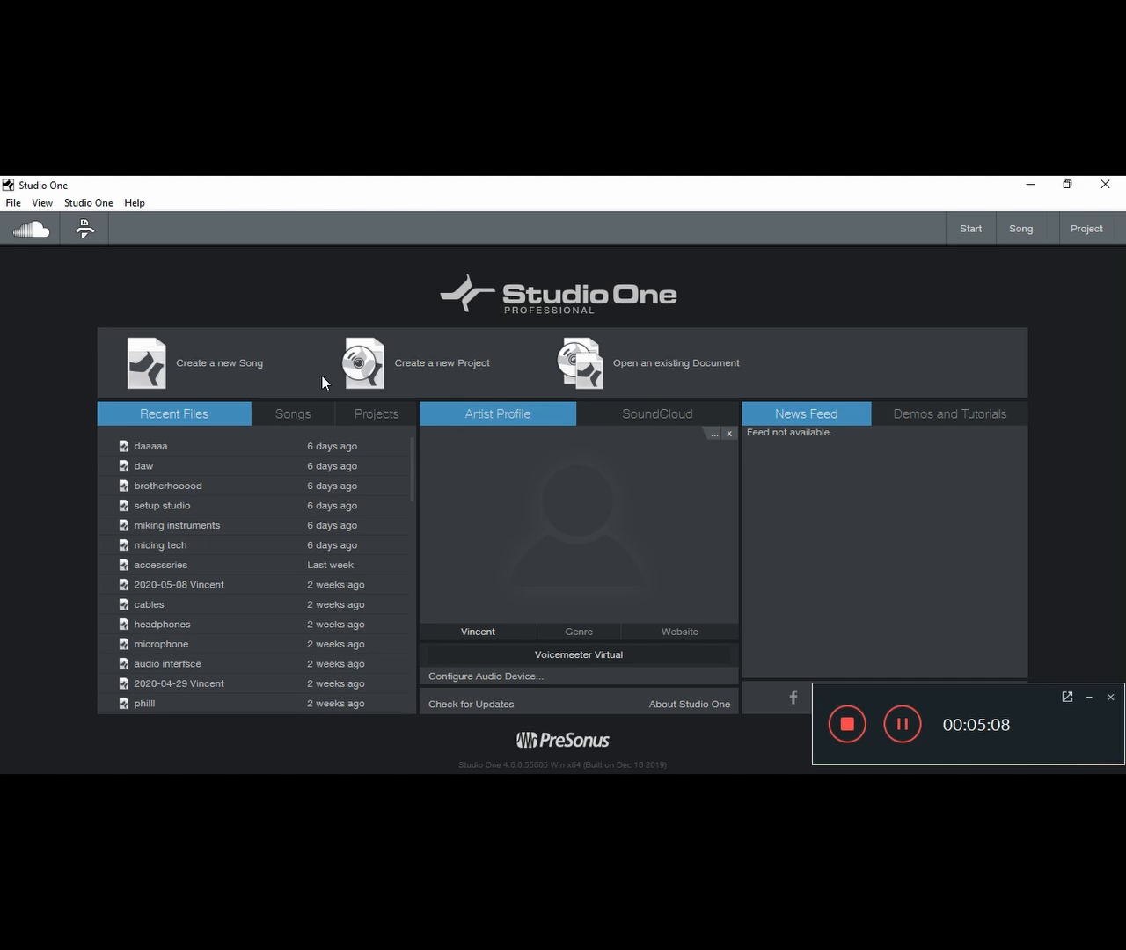
click(12, 204)
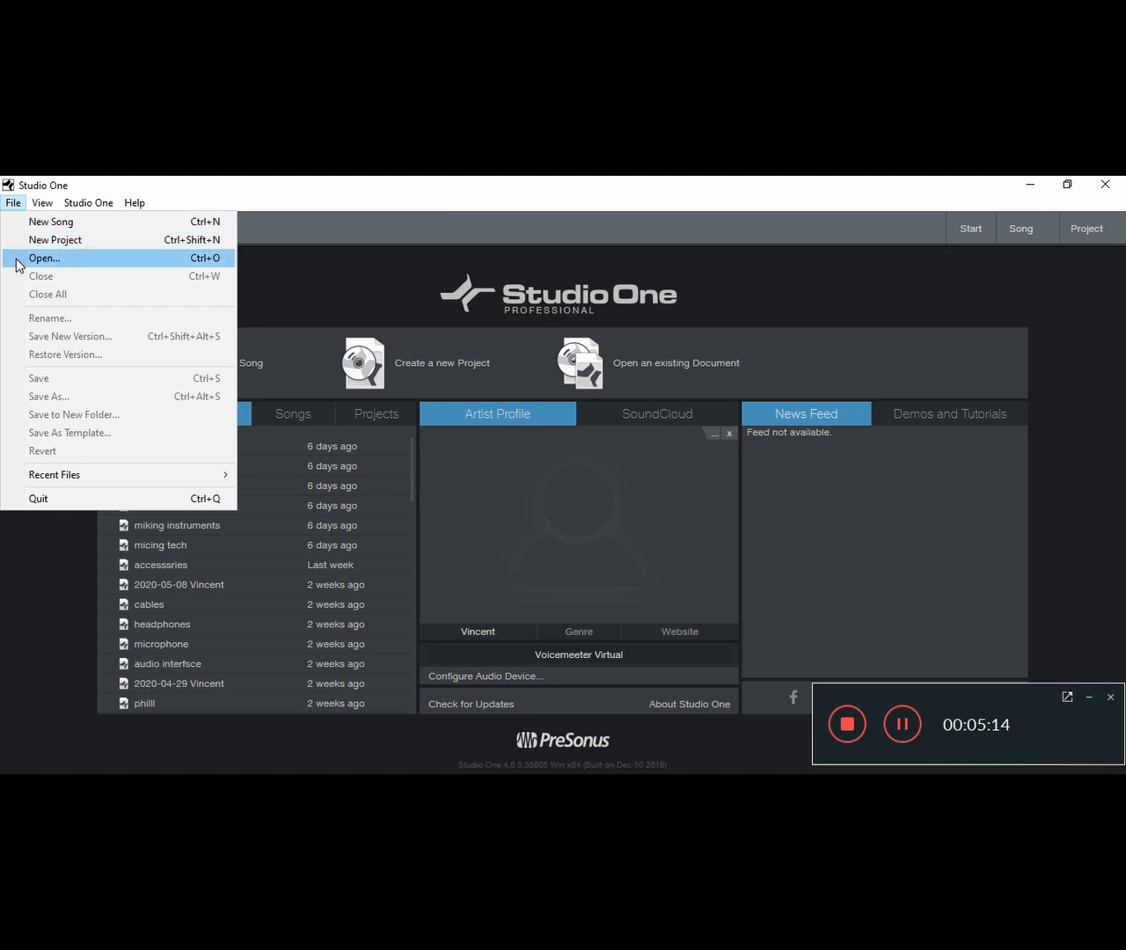
click(292, 347)
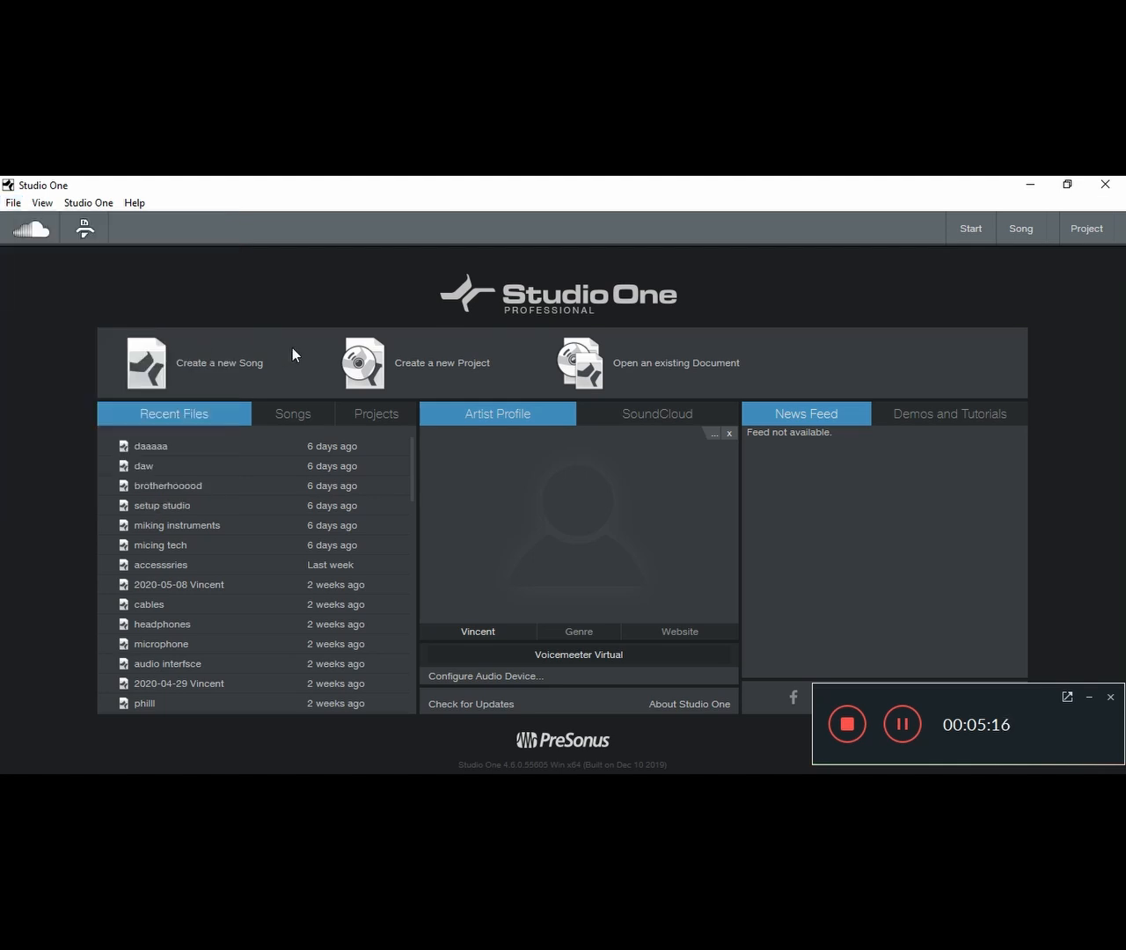
click(873, 235)
Open the program options and examine the choices for what happens when Studio One starts in the general settings.
click(84, 204)
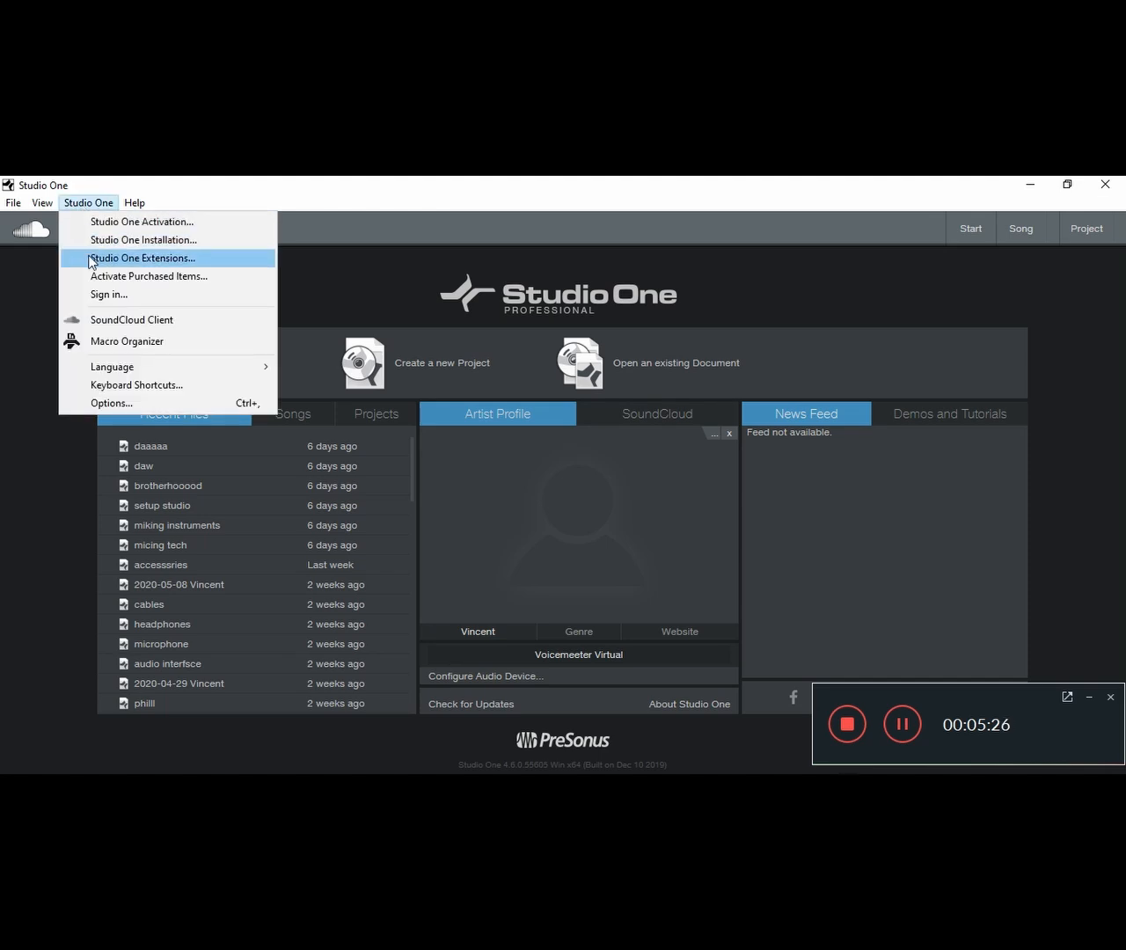
click(120, 406)
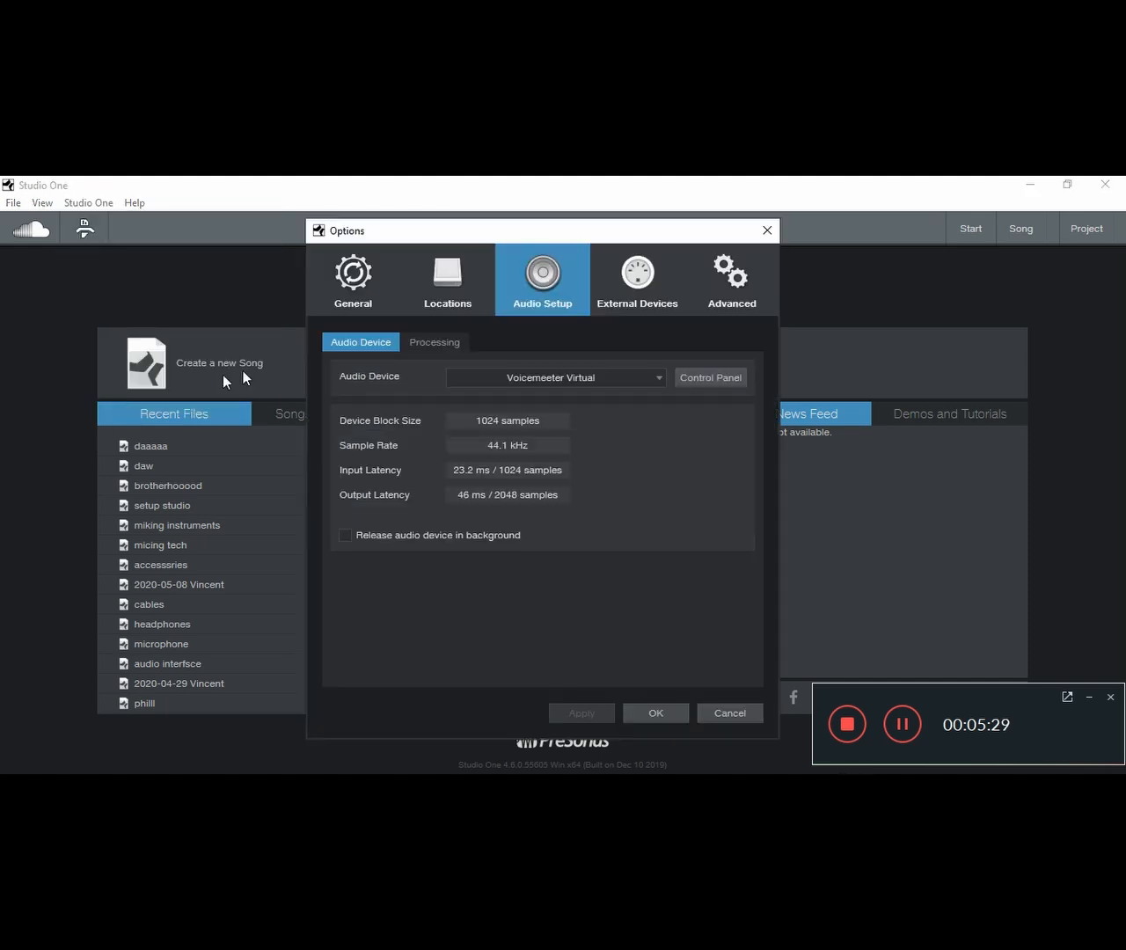
click(360, 297)
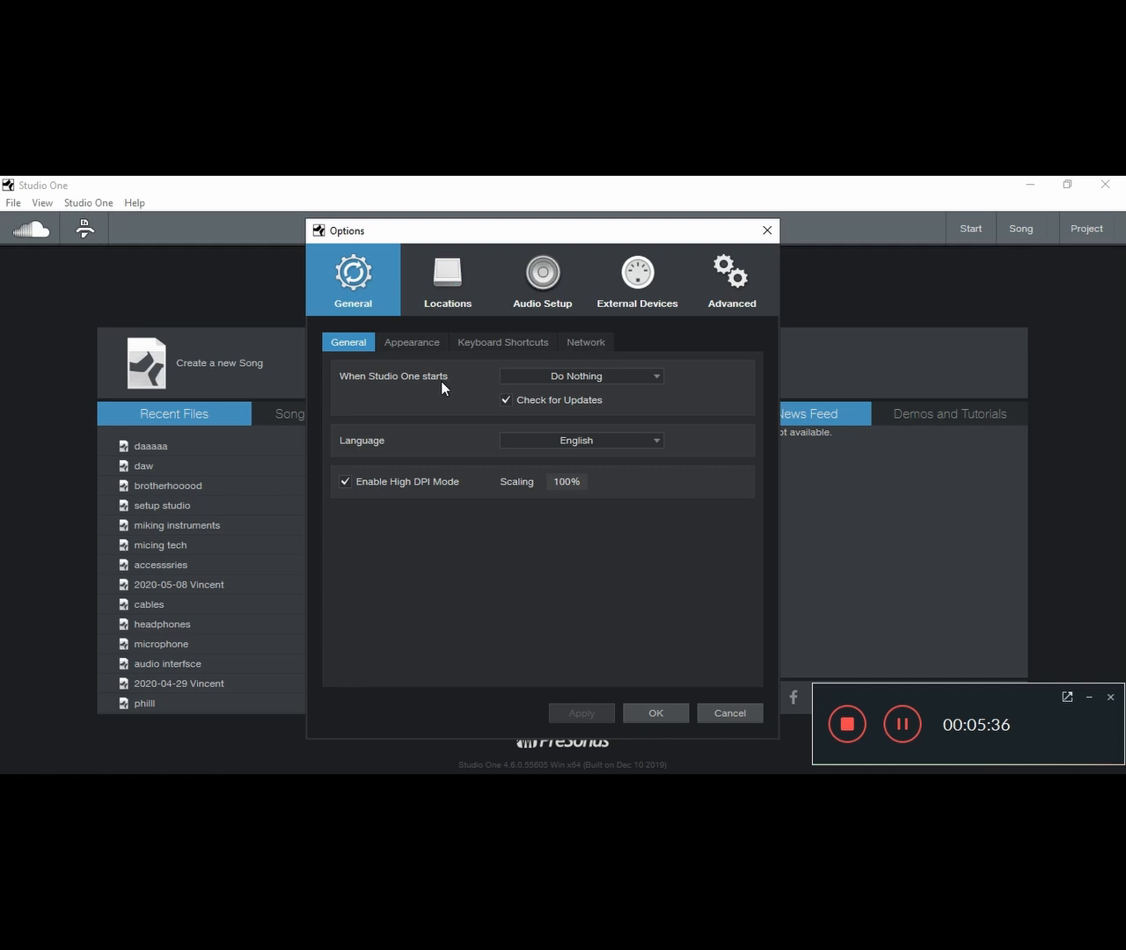
click(529, 376)
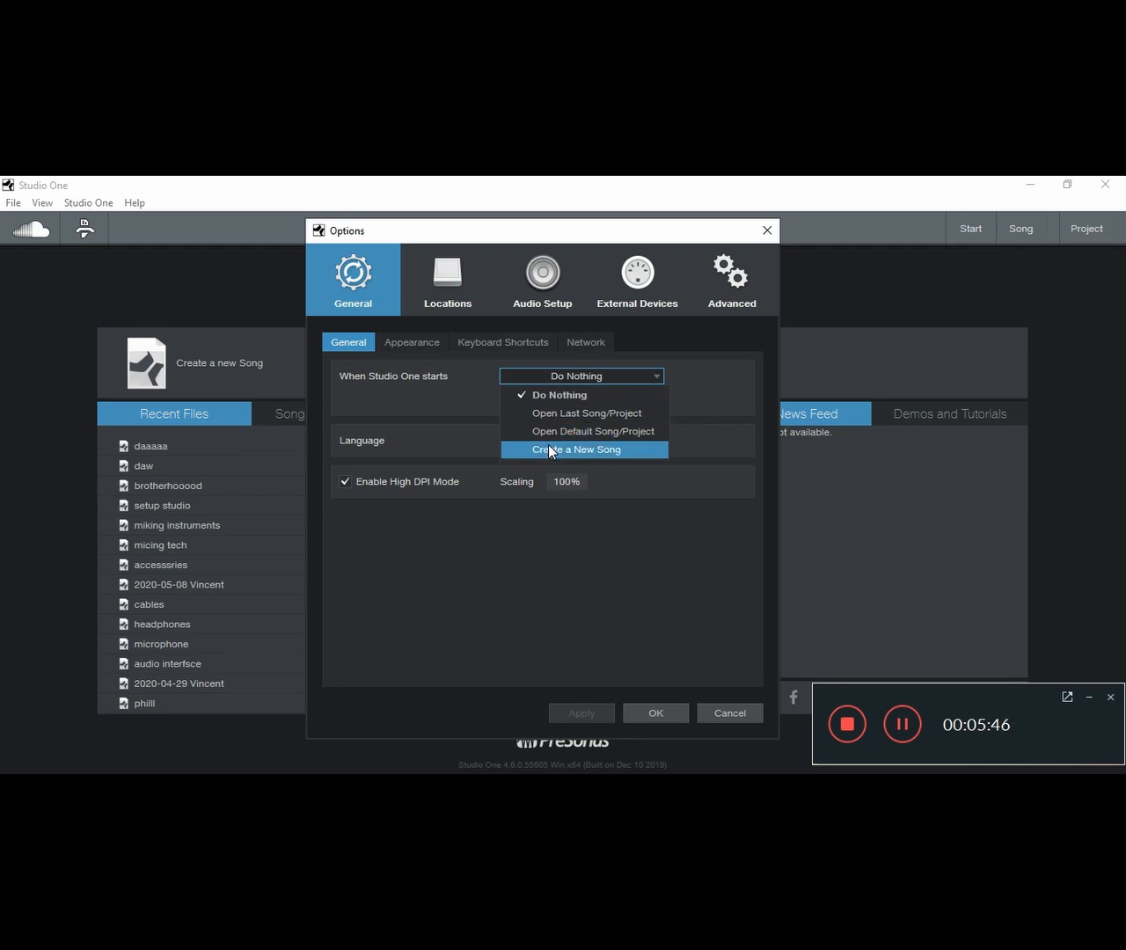
click(553, 550)
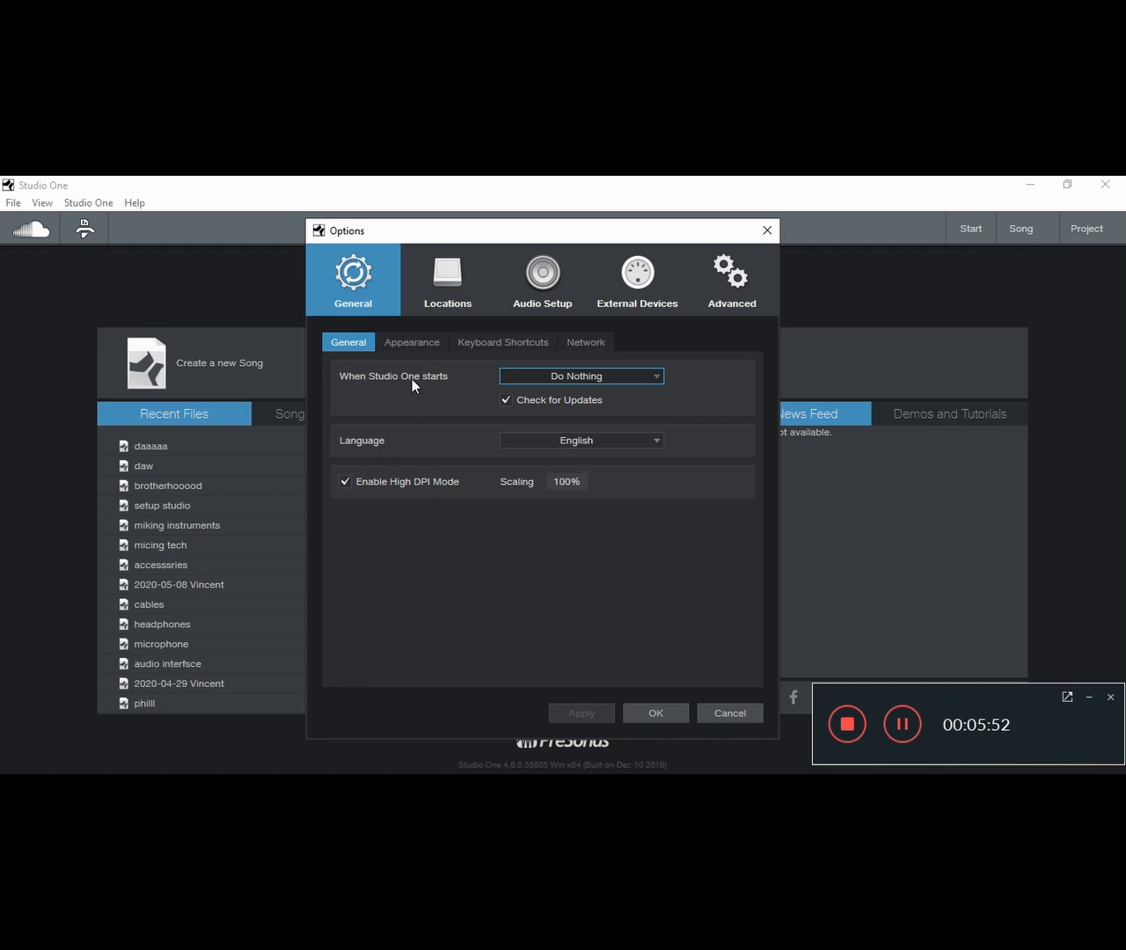
Set the background appearance to a hue shift of 89 and a saturation of -48%.
click(413, 343)
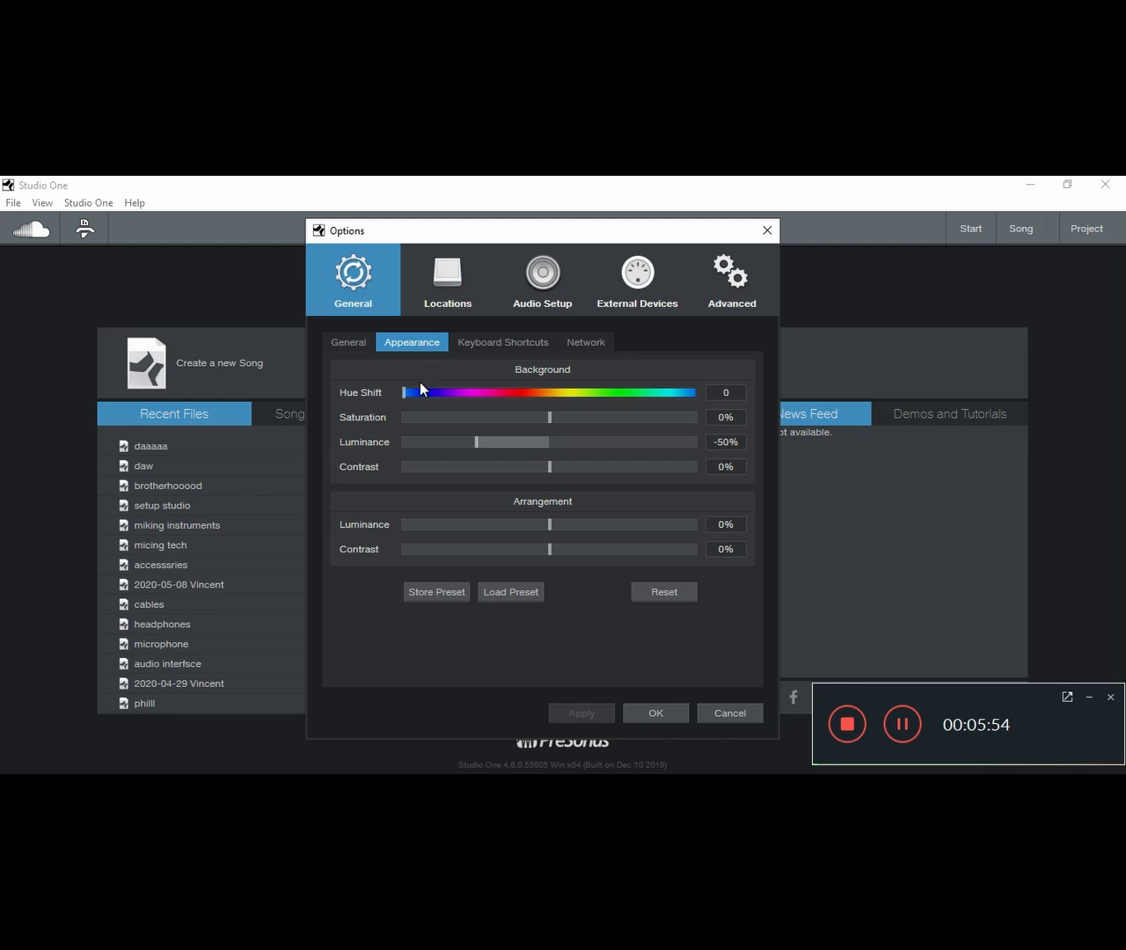
drag(411, 393, 444, 394)
drag(549, 417, 475, 393)
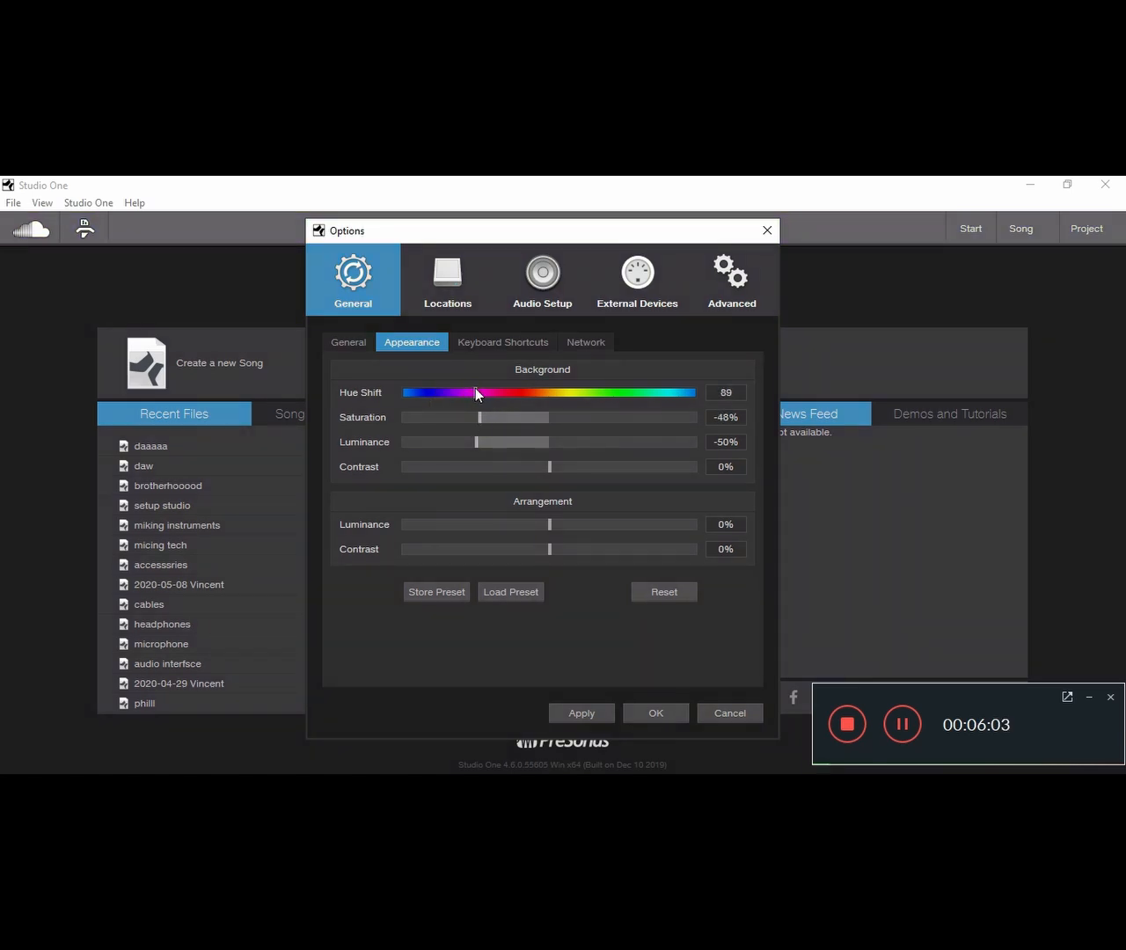
Look through the keyboard shortcut and network settings, and apply the changed appearance when switching to the location options.
click(490, 339)
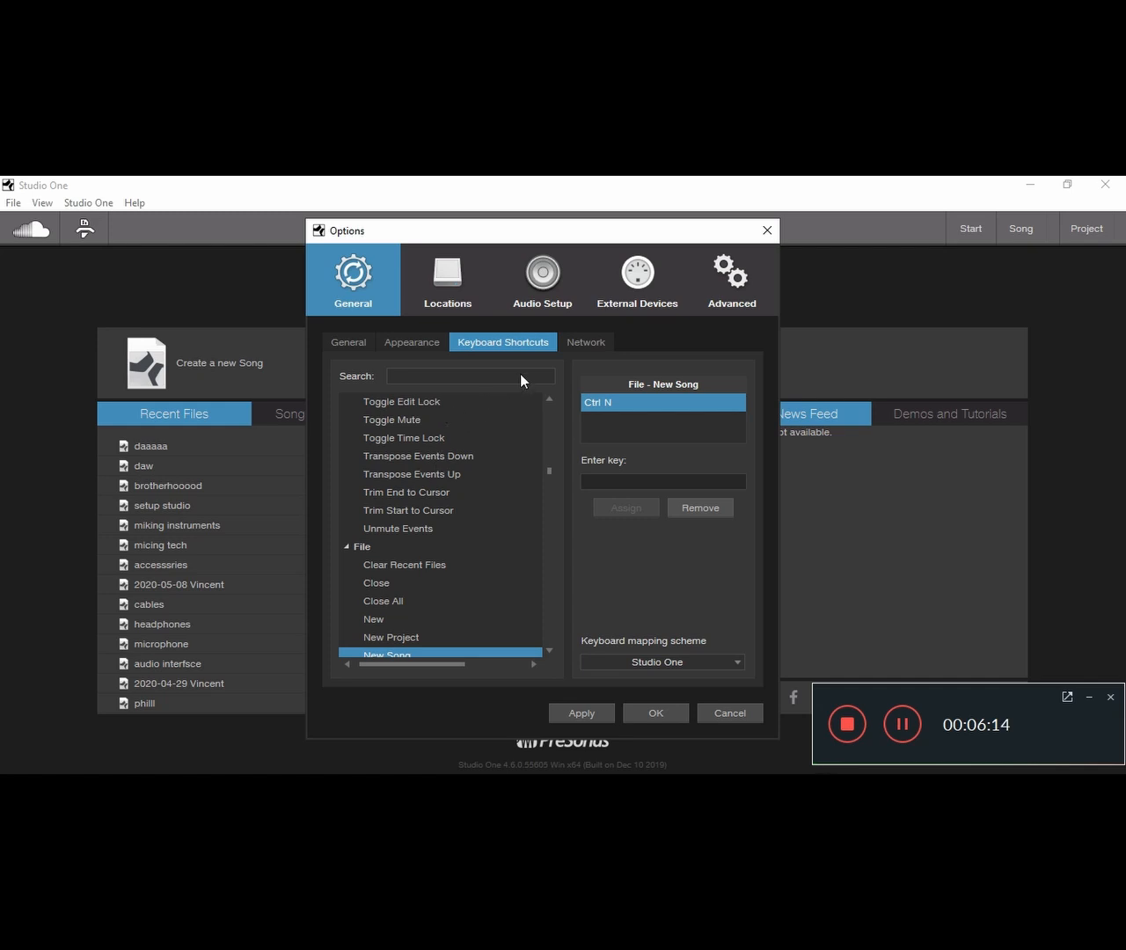
click(578, 344)
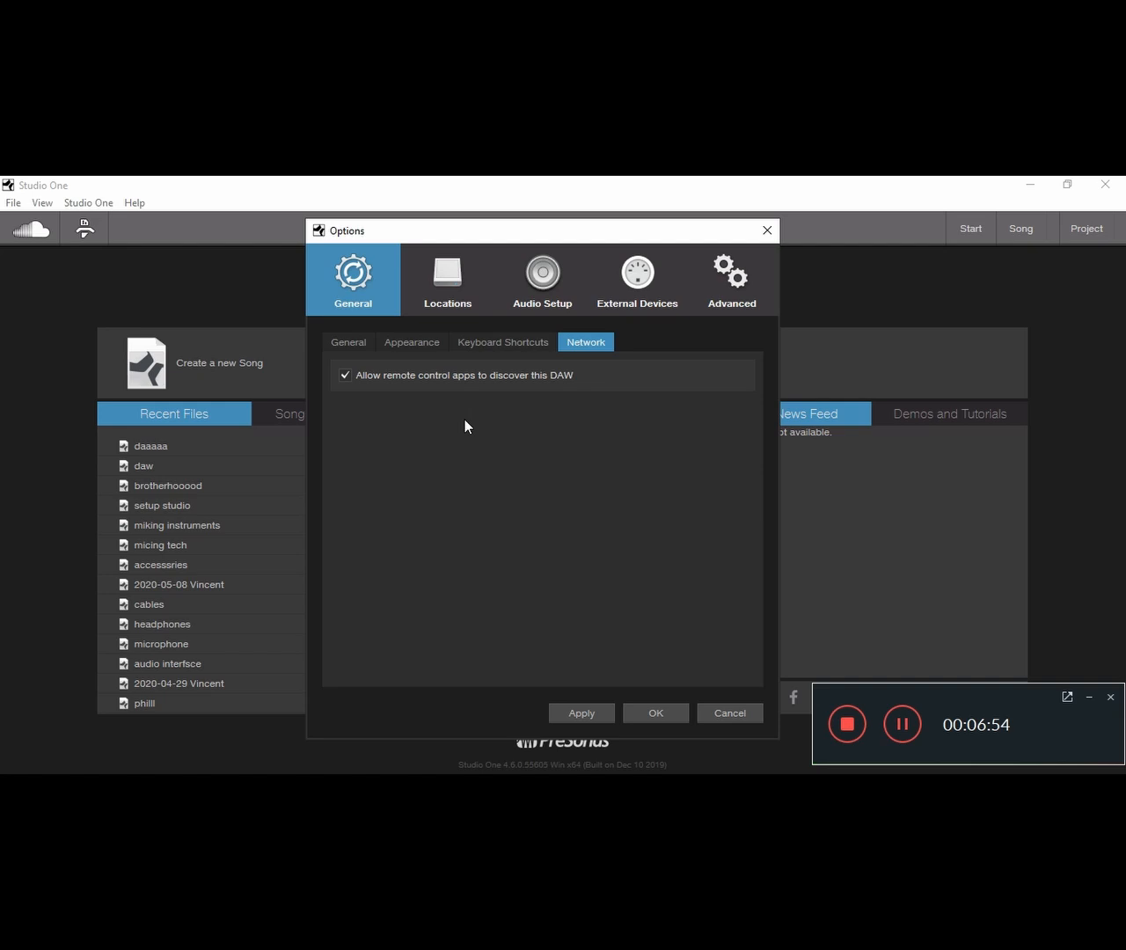
click(440, 282)
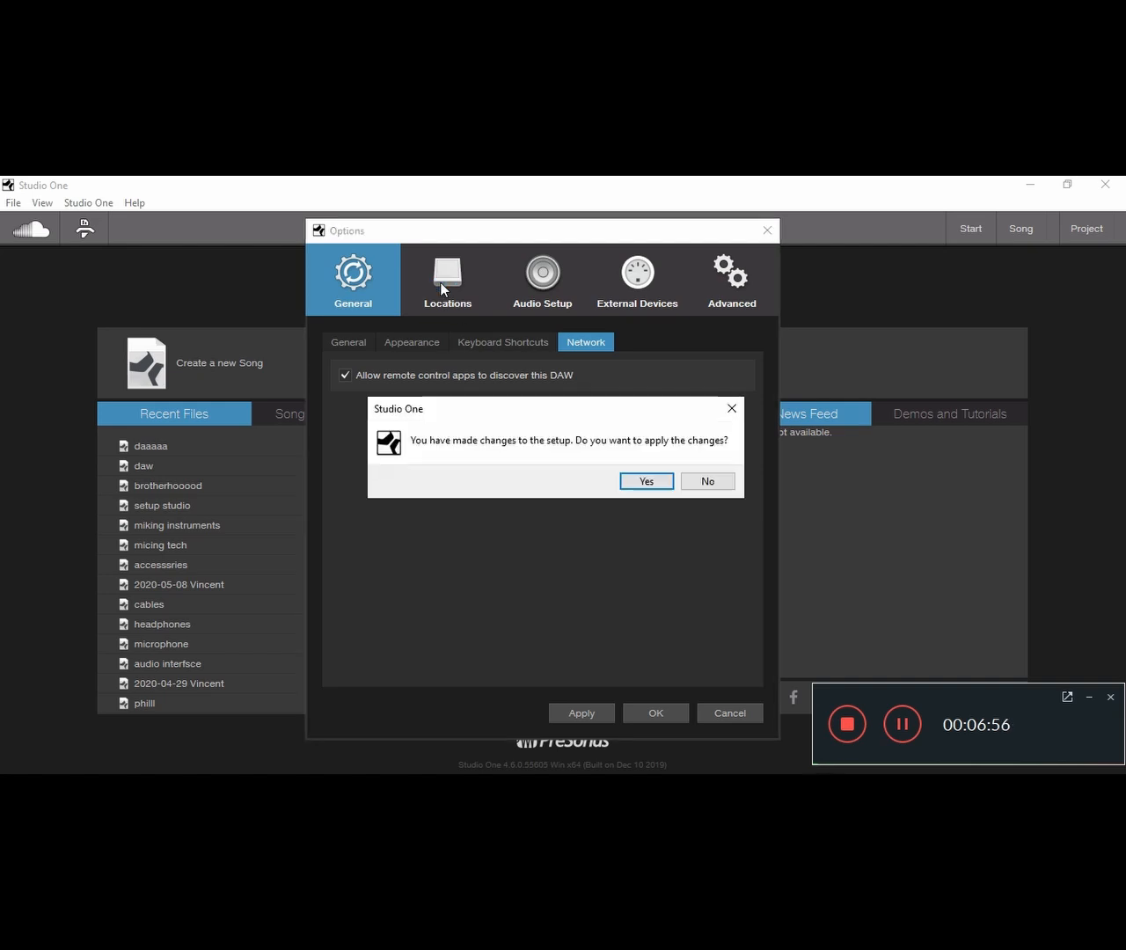
click(653, 485)
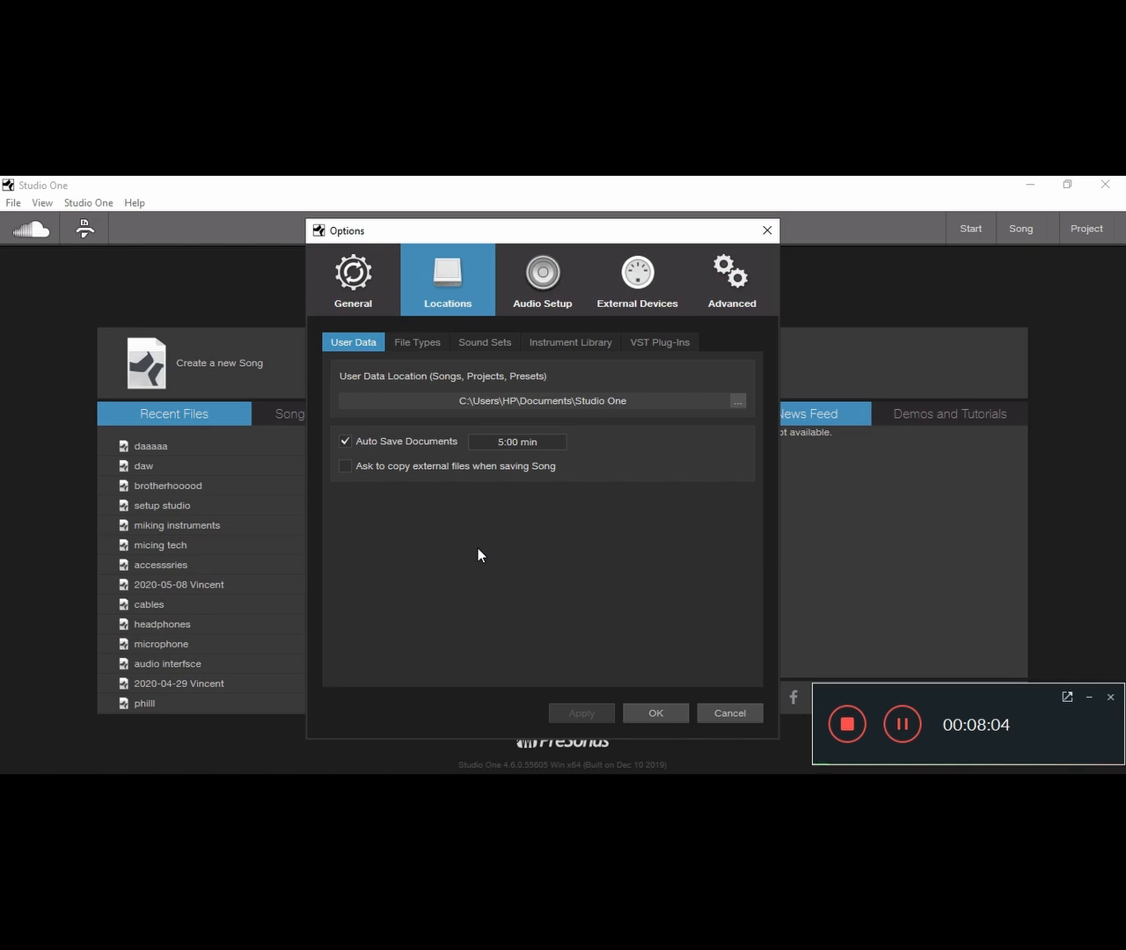
Examine the file types shown in the browser and the sound set locations, selecting the E:\Soundsets entry.
click(427, 345)
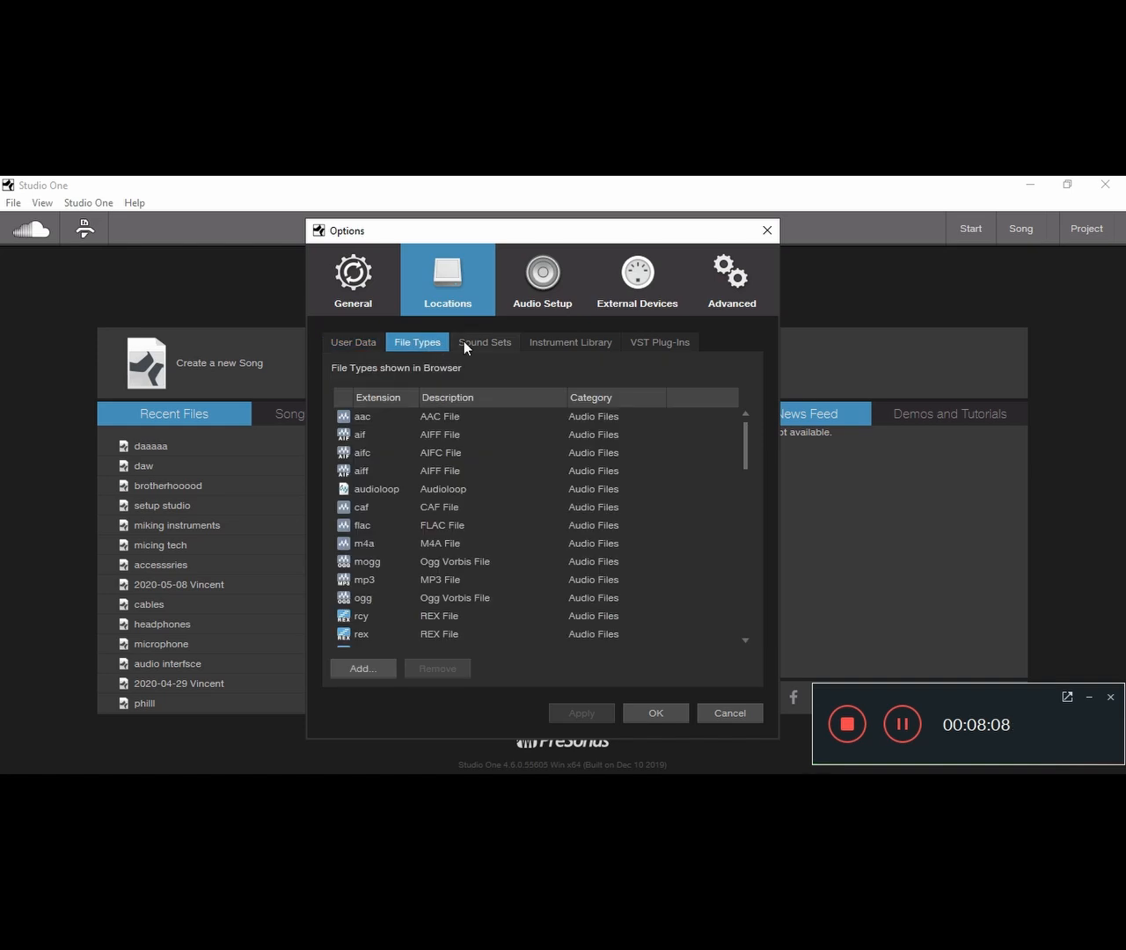
click(463, 341)
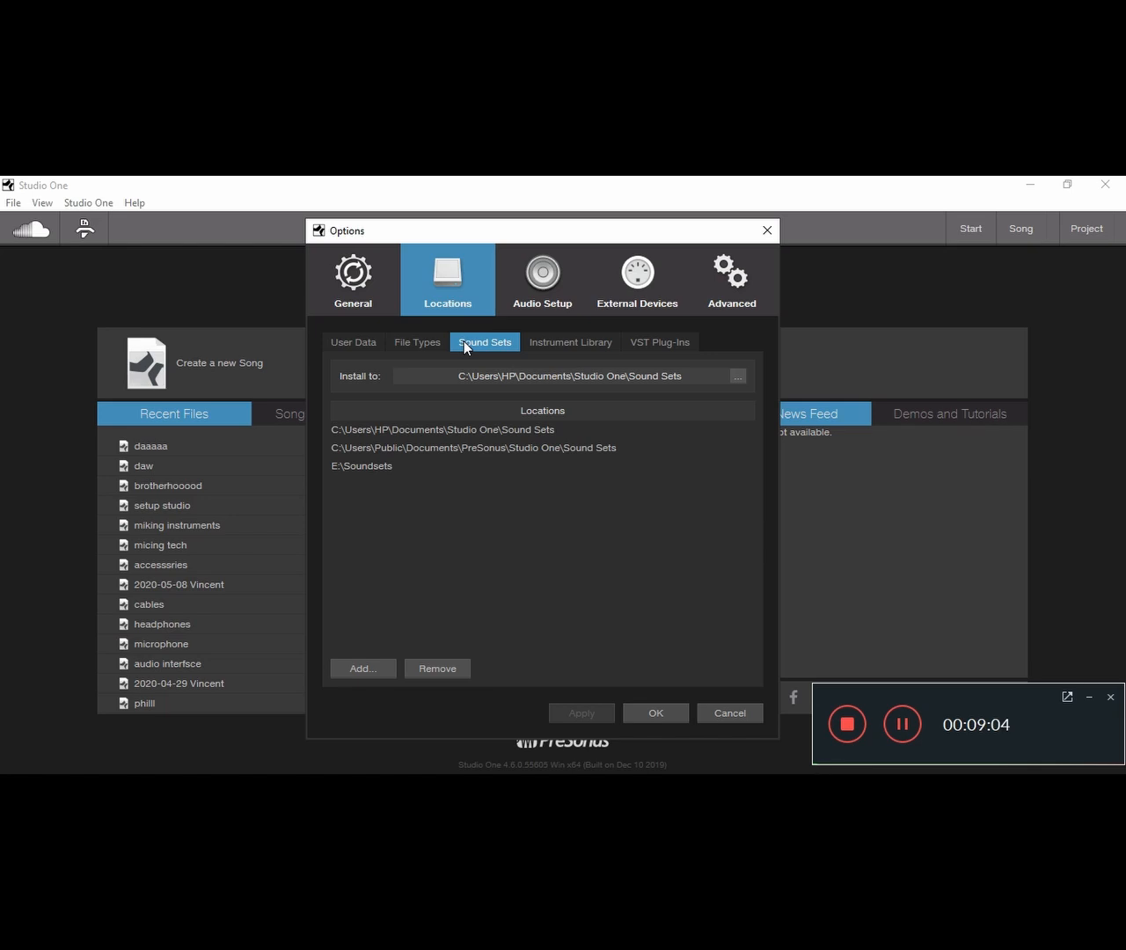
click(363, 468)
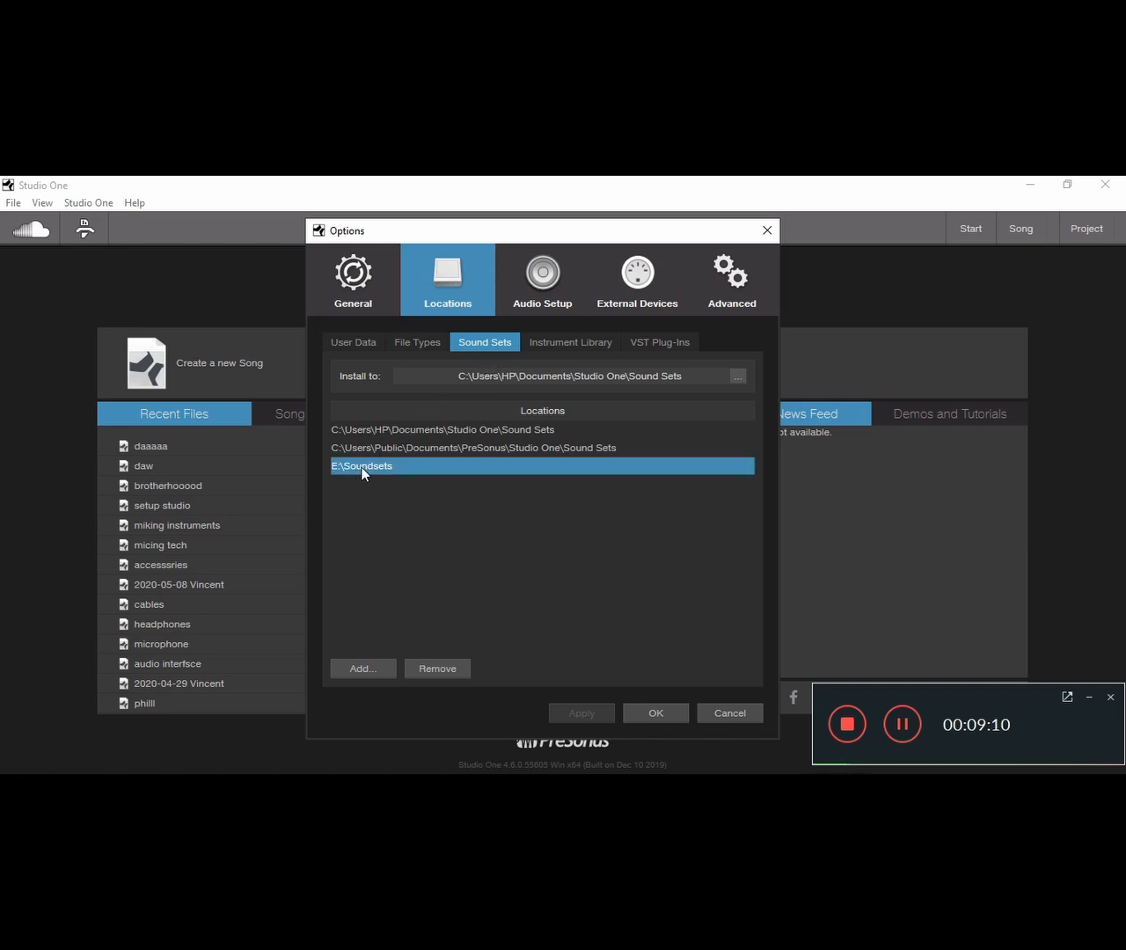
Browse the contents of the Soundsets folder on drive E: in File Explorer and return to the Studio One options.
key(super+d)
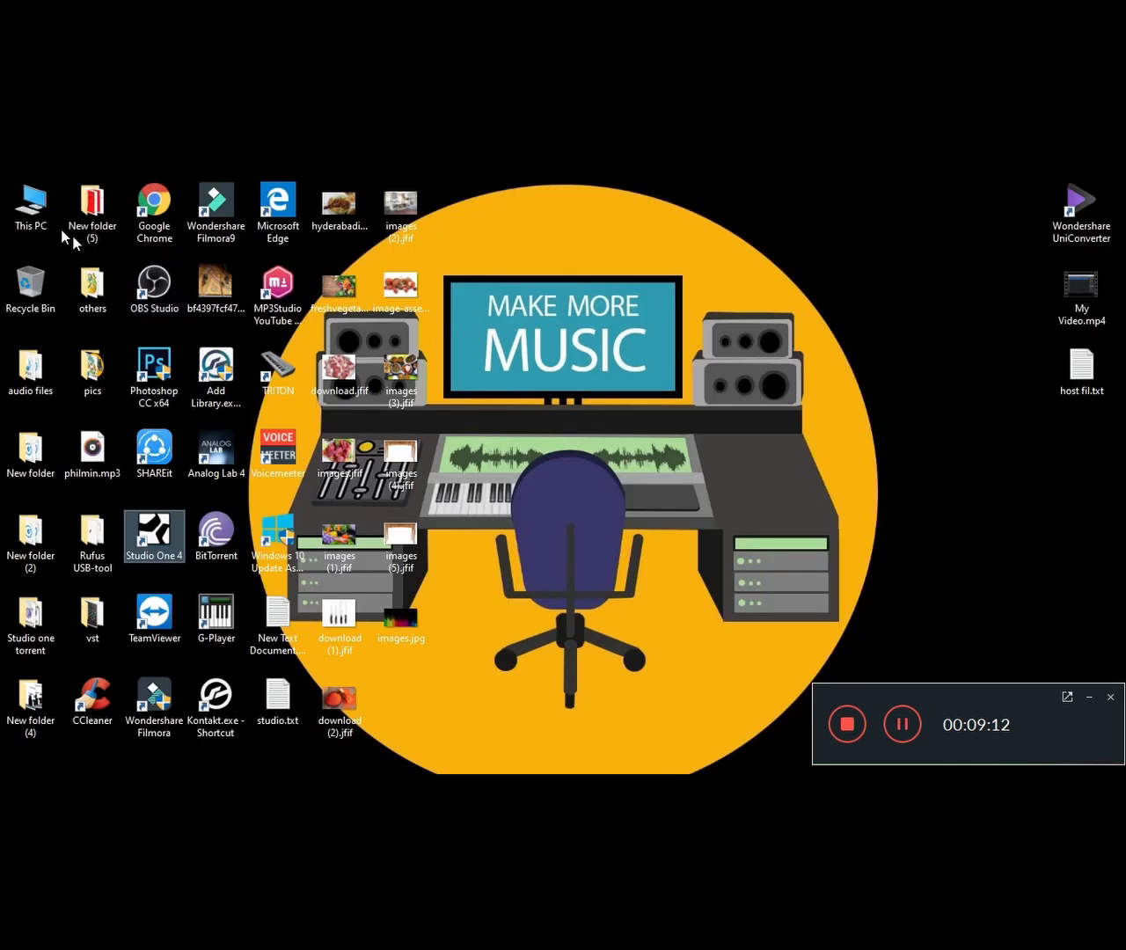
double_click(37, 226)
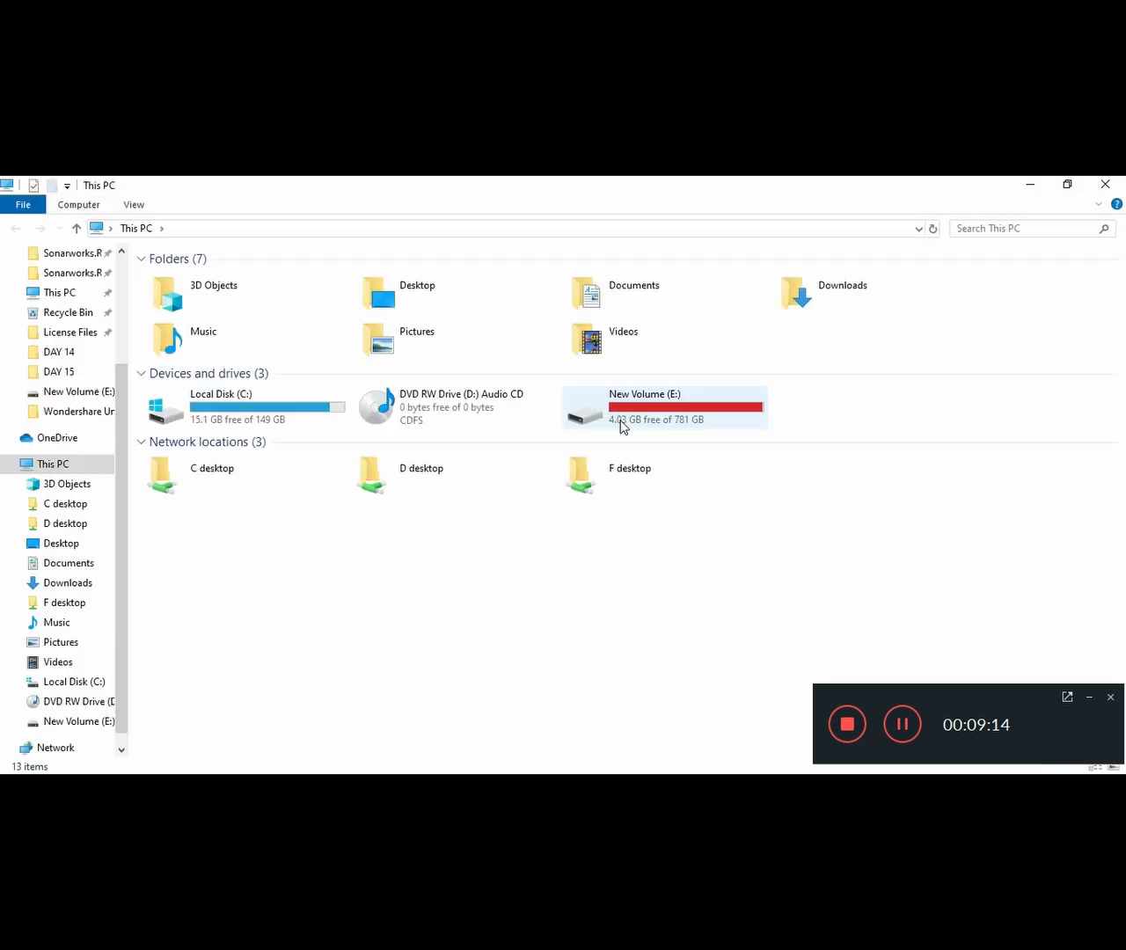
double_click(620, 423)
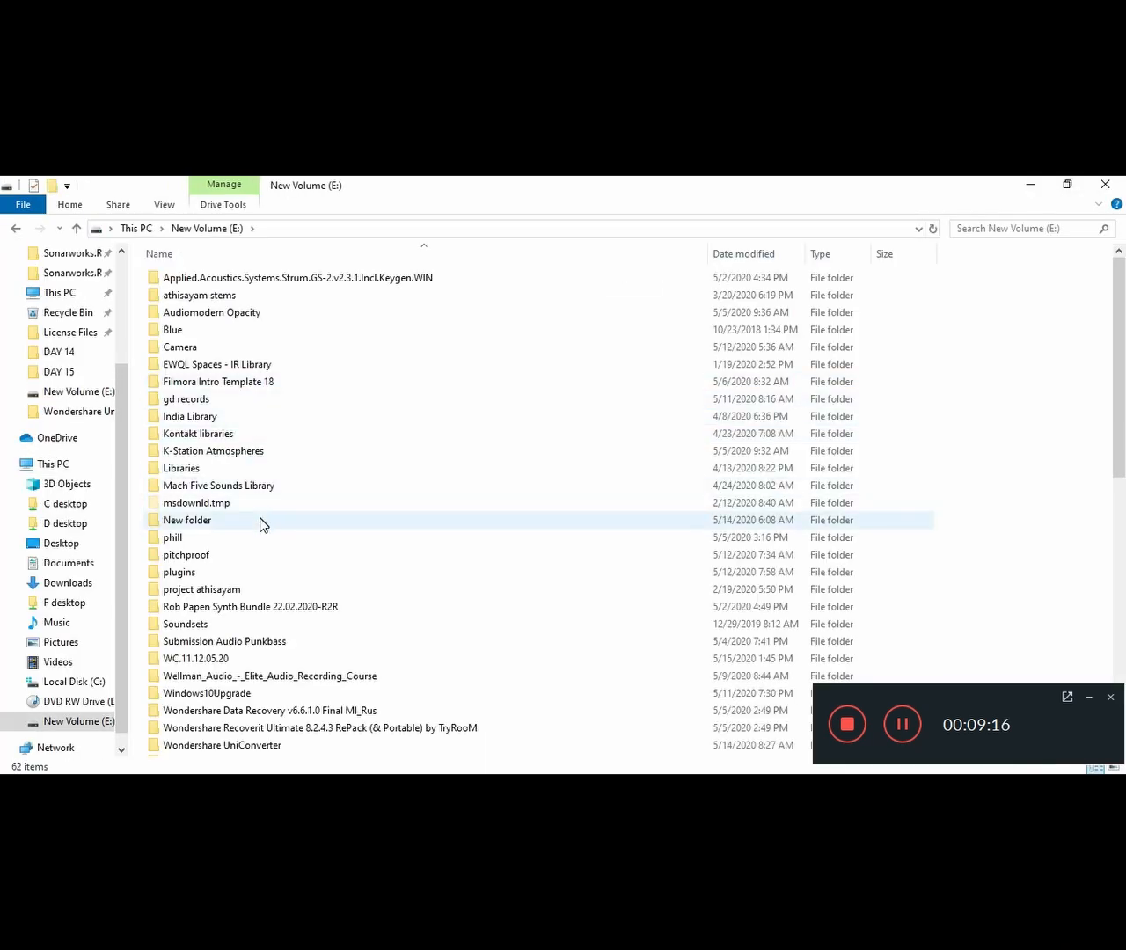
scroll(261, 524, down, 1)
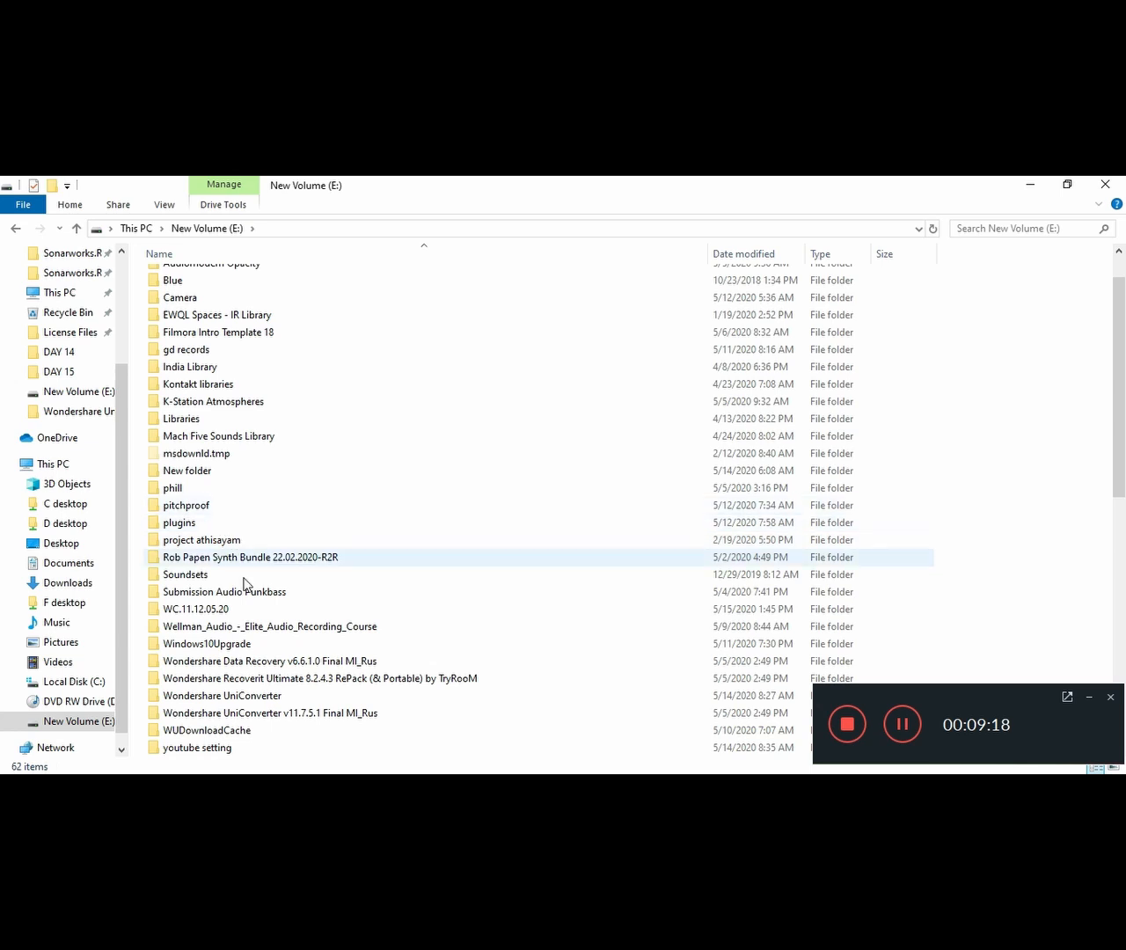
double_click(214, 574)
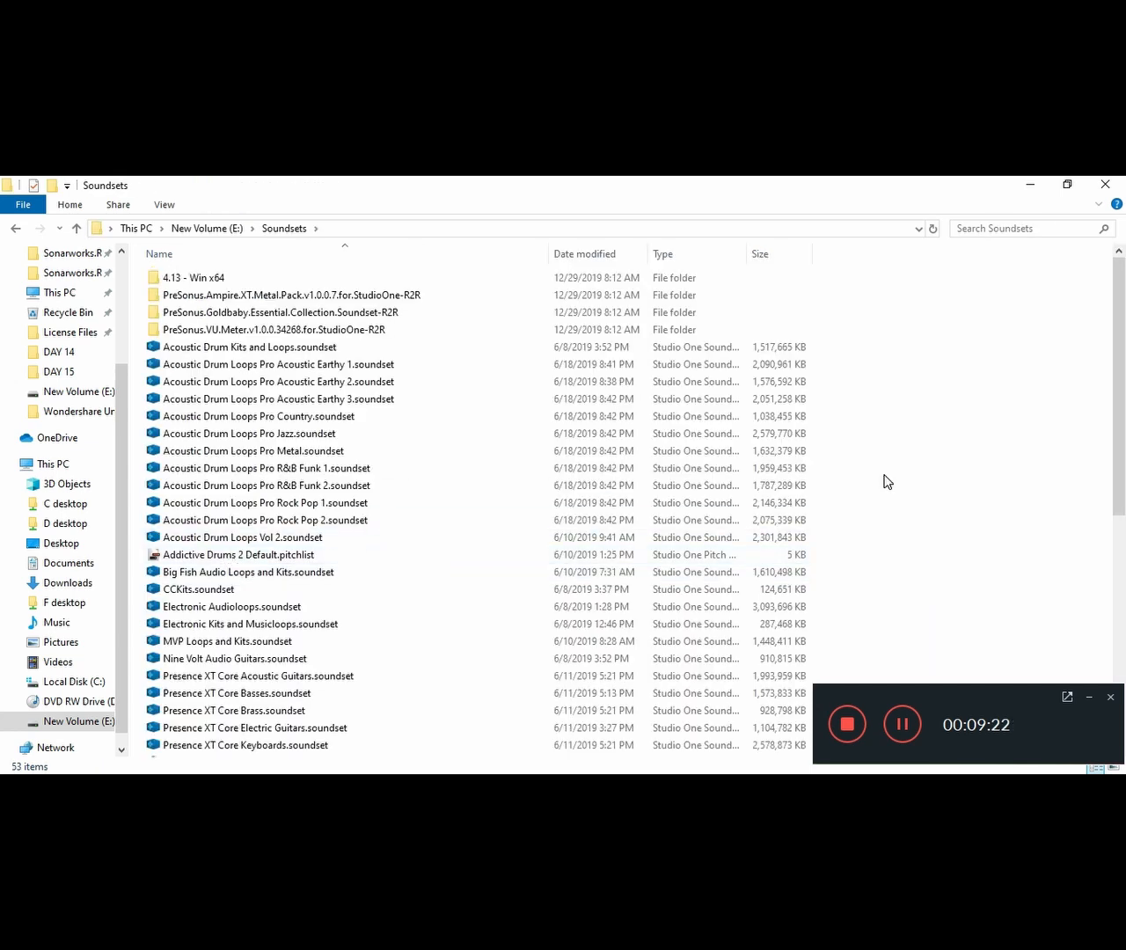
scroll(899, 366, down, 8)
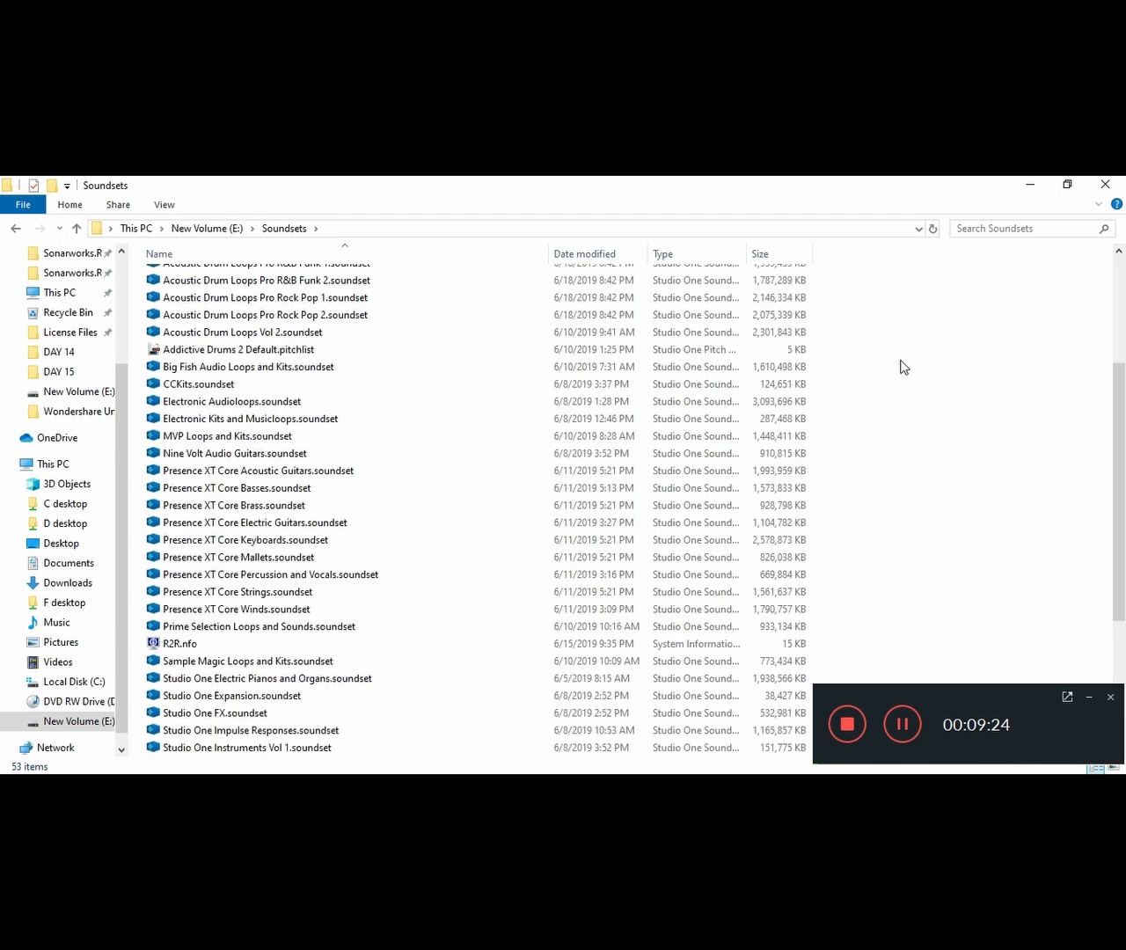
scroll(899, 367, up, 6)
scroll(900, 367, up, 3)
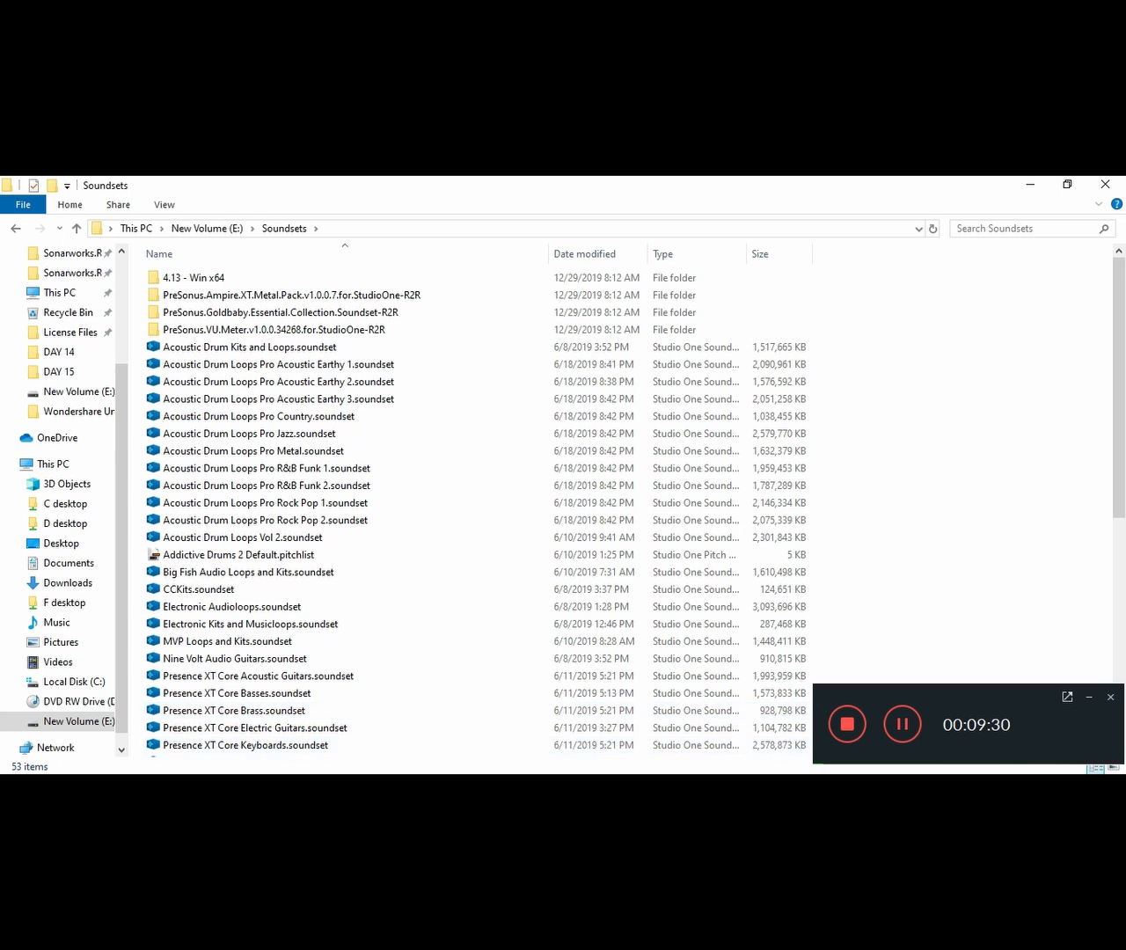
key(alt+Tab)
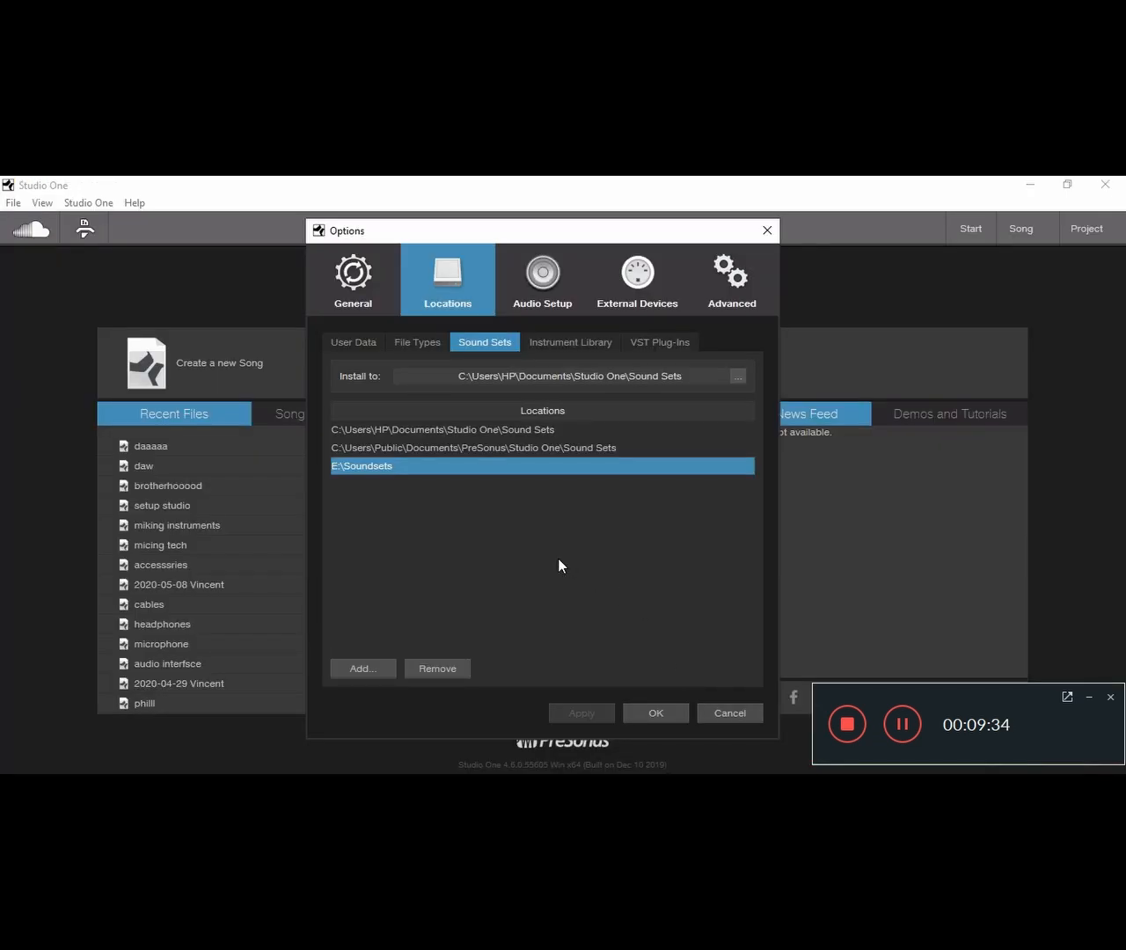
Examine the instrument library locations, the VST plug-in locations and the audio device settings.
click(560, 344)
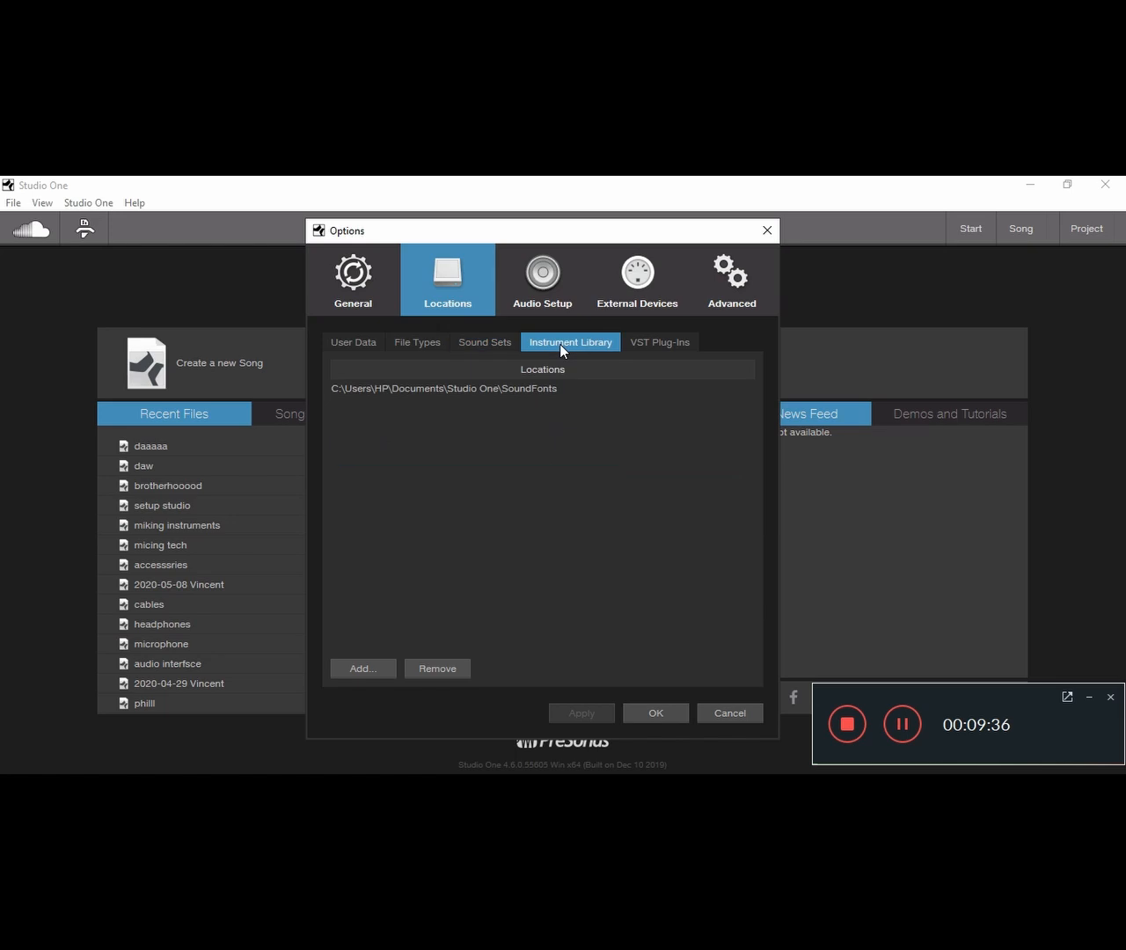
click(643, 343)
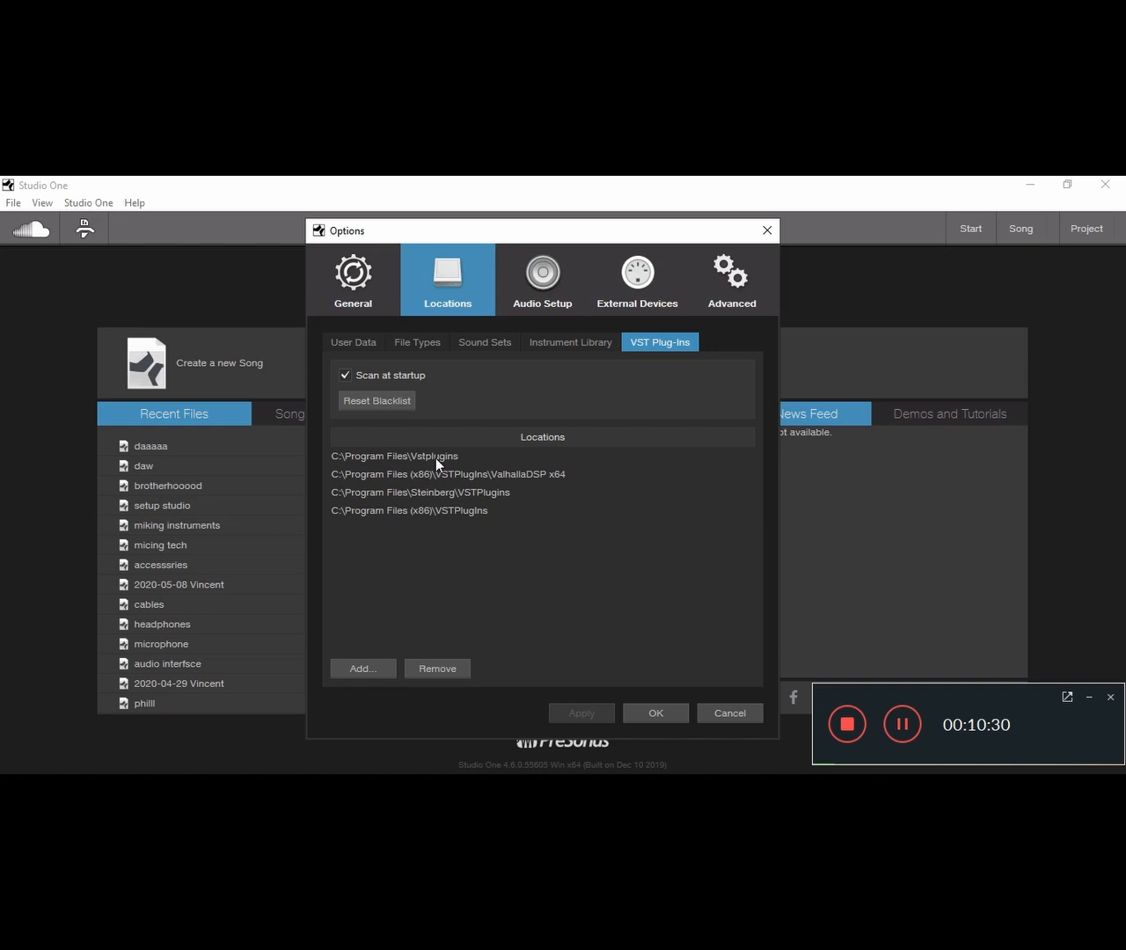
click(412, 512)
click(421, 506)
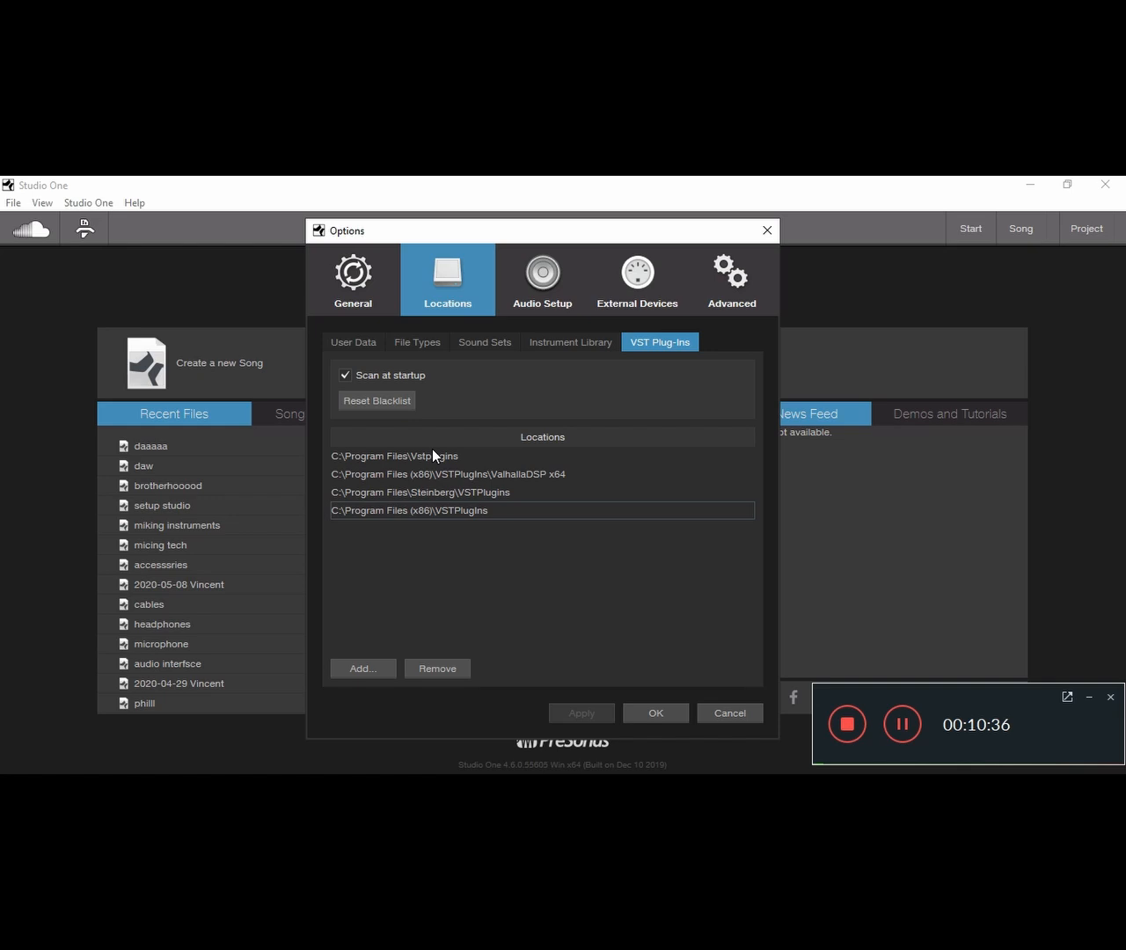
click(539, 297)
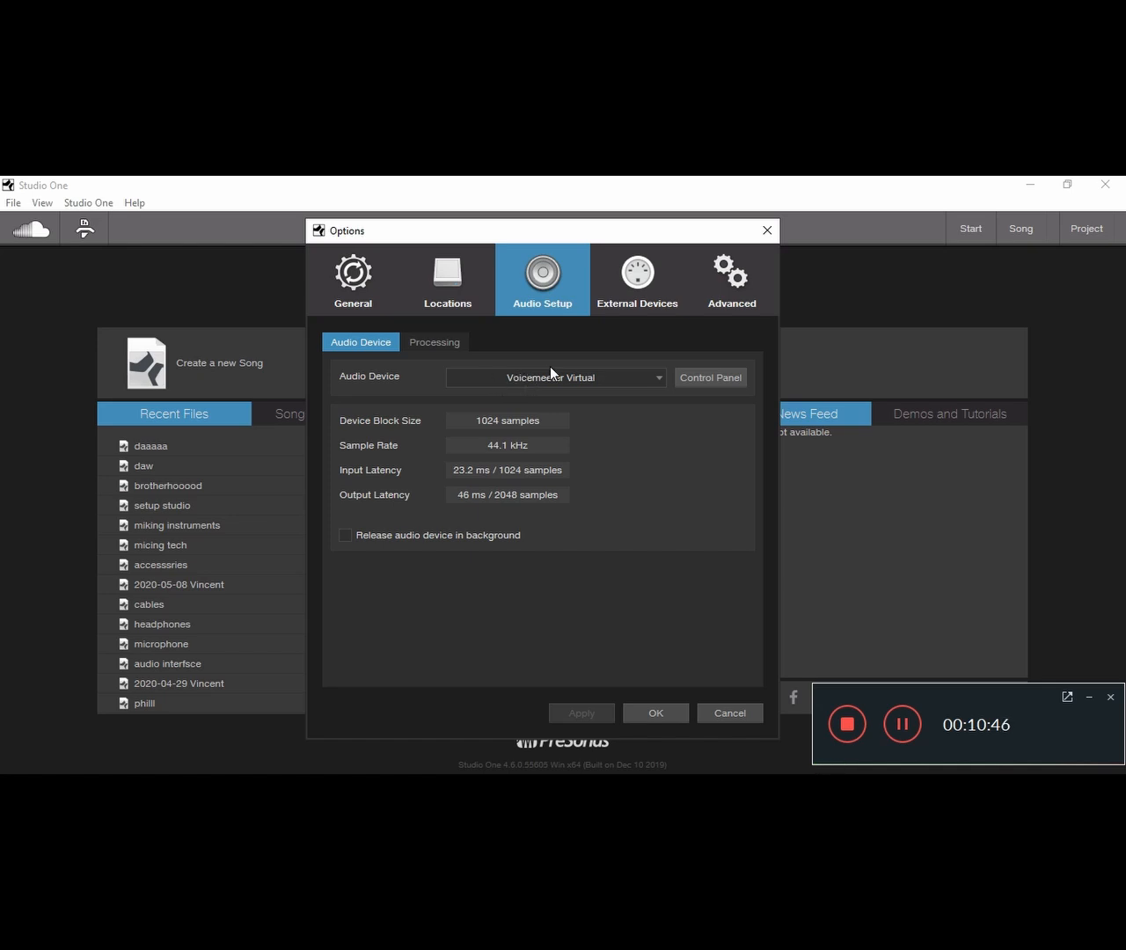
Examine the external devices and the MIDI inputs offered when adding a new keyboard, leaving without adding one.
click(636, 297)
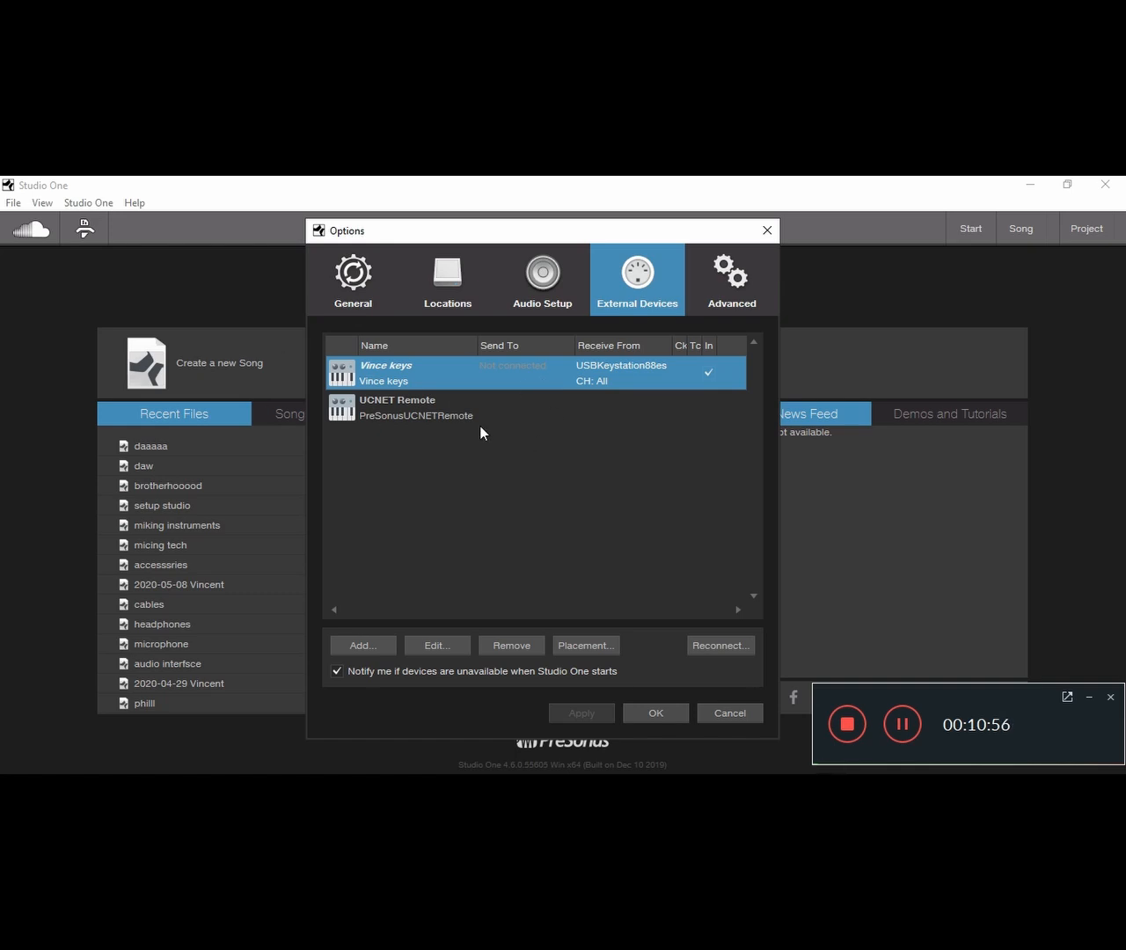
click(362, 645)
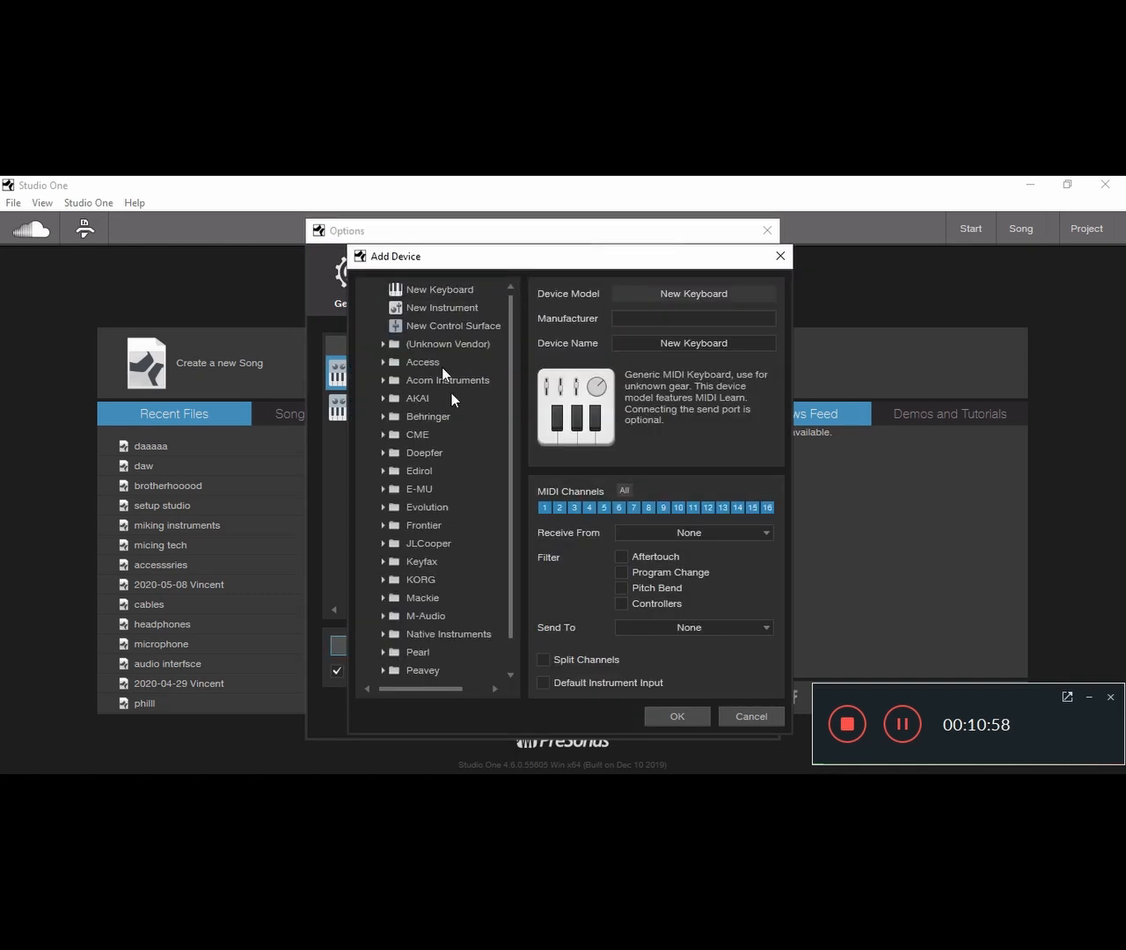
click(422, 289)
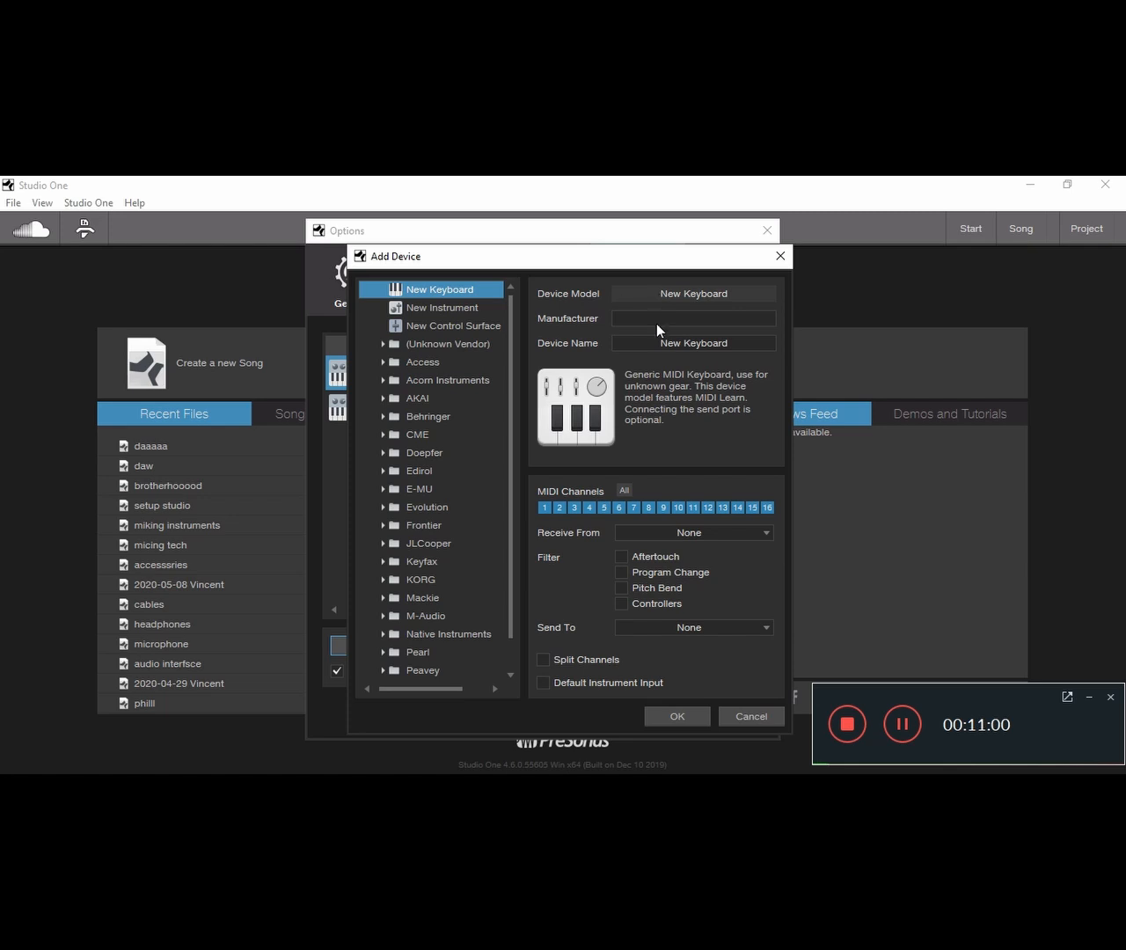
click(665, 533)
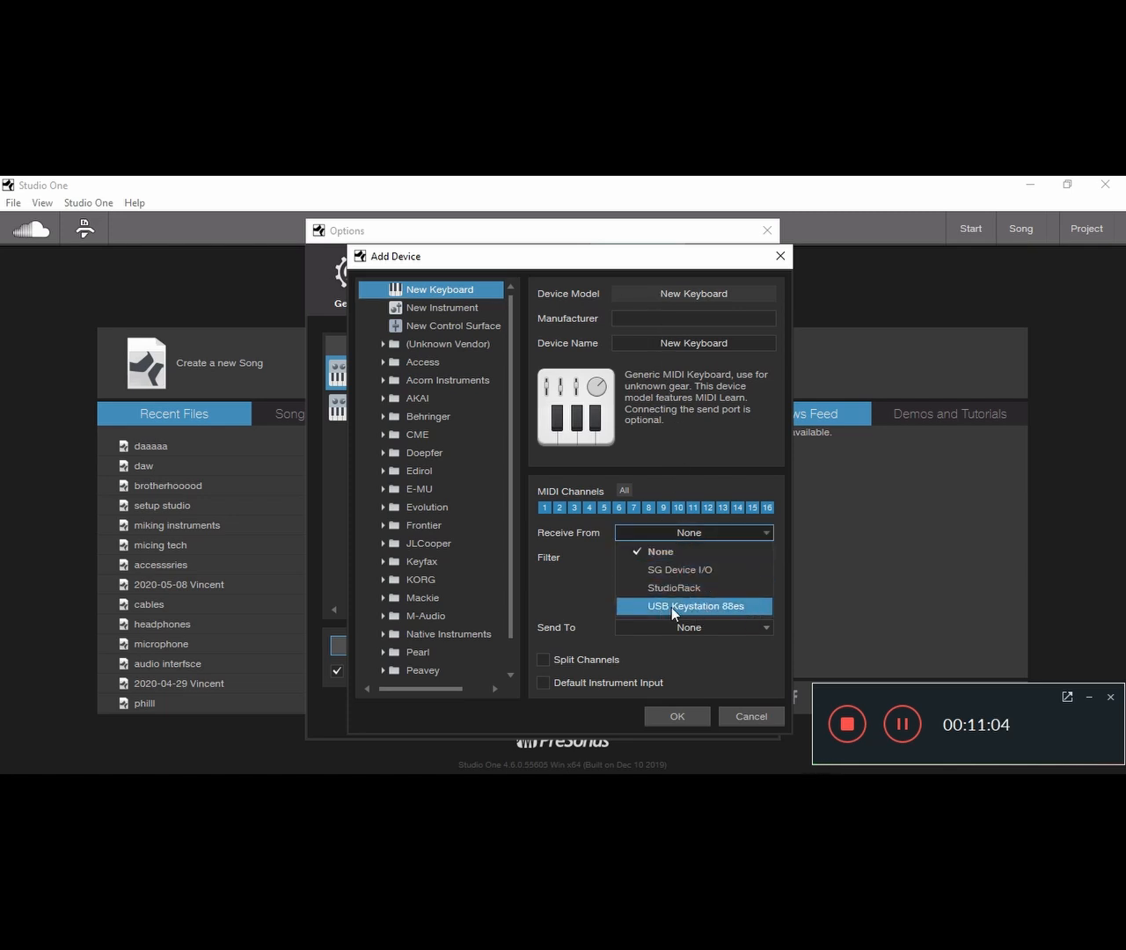
click(737, 713)
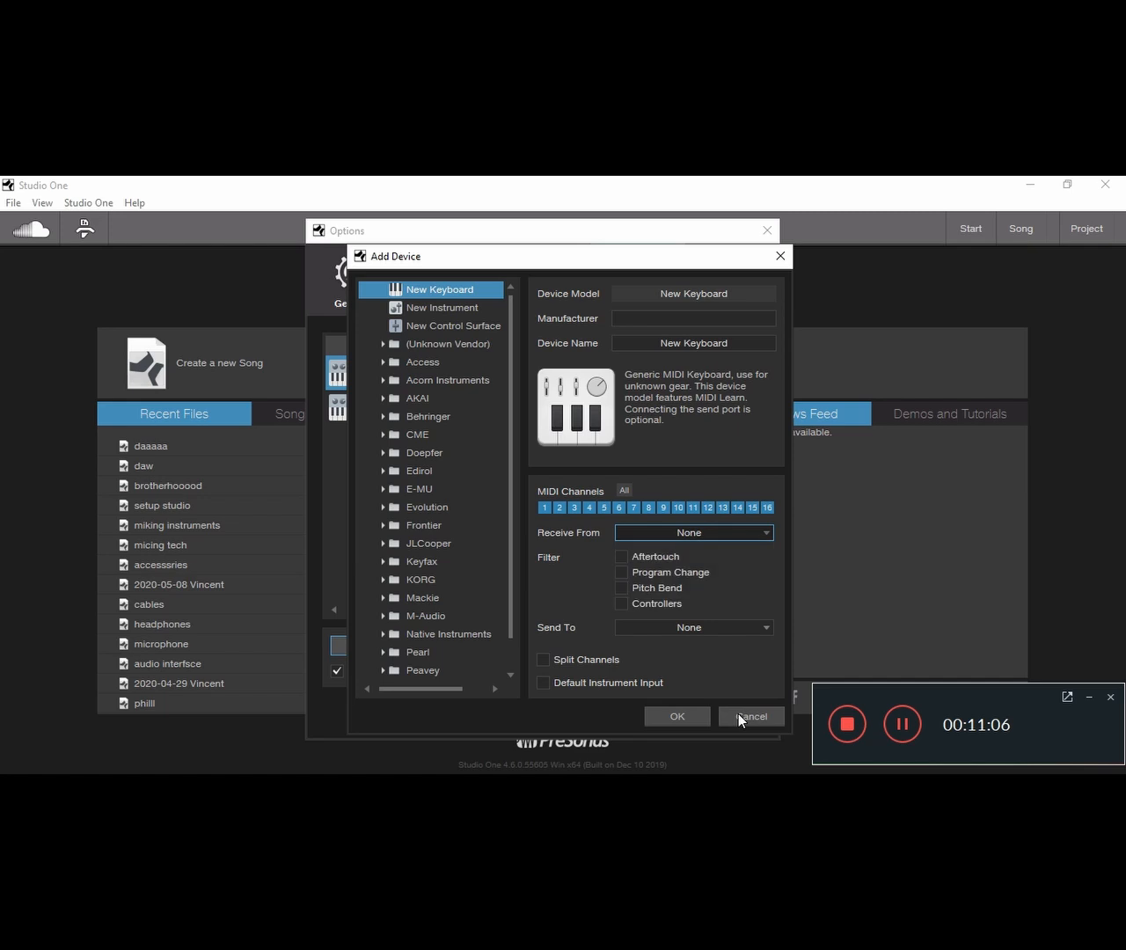
click(738, 713)
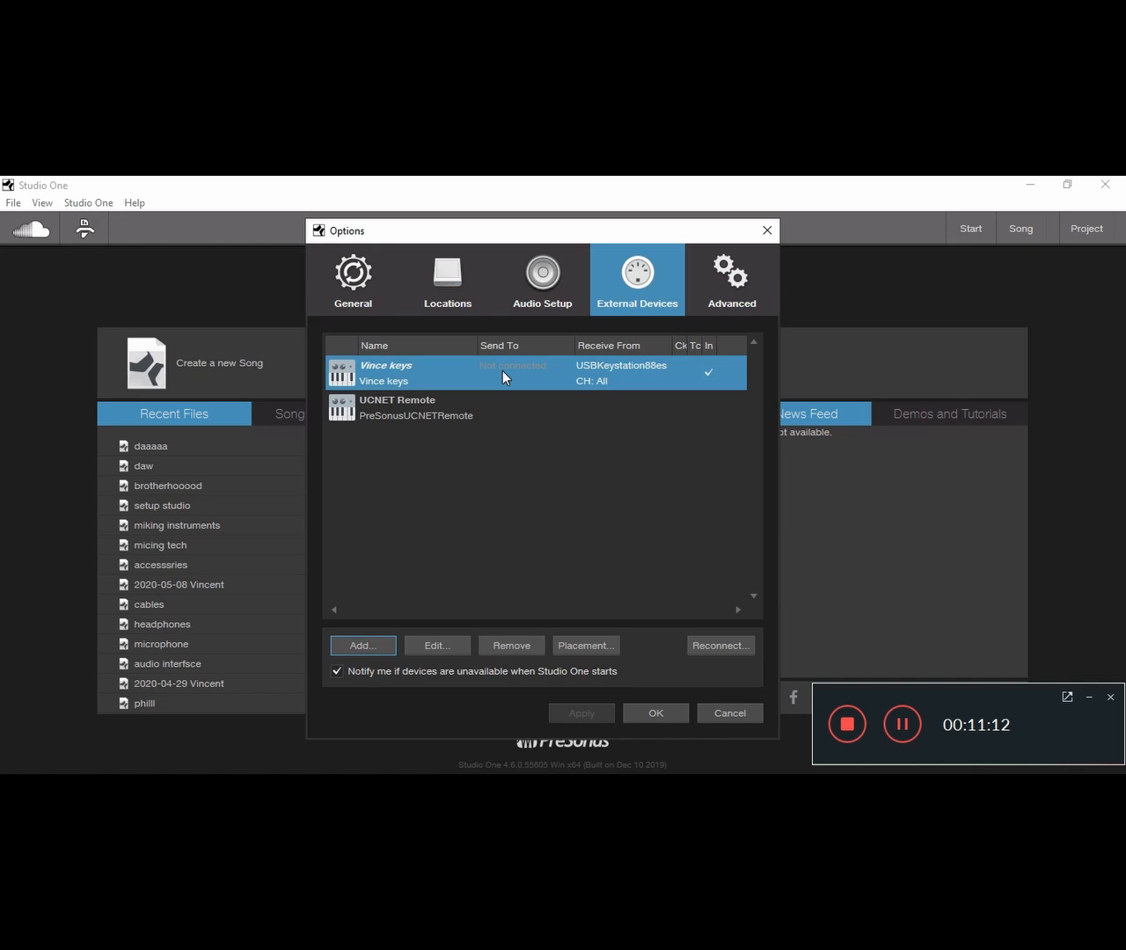
Look through the advanced editing, automation, audio, MIDI, console and services options, and close the options.
click(703, 278)
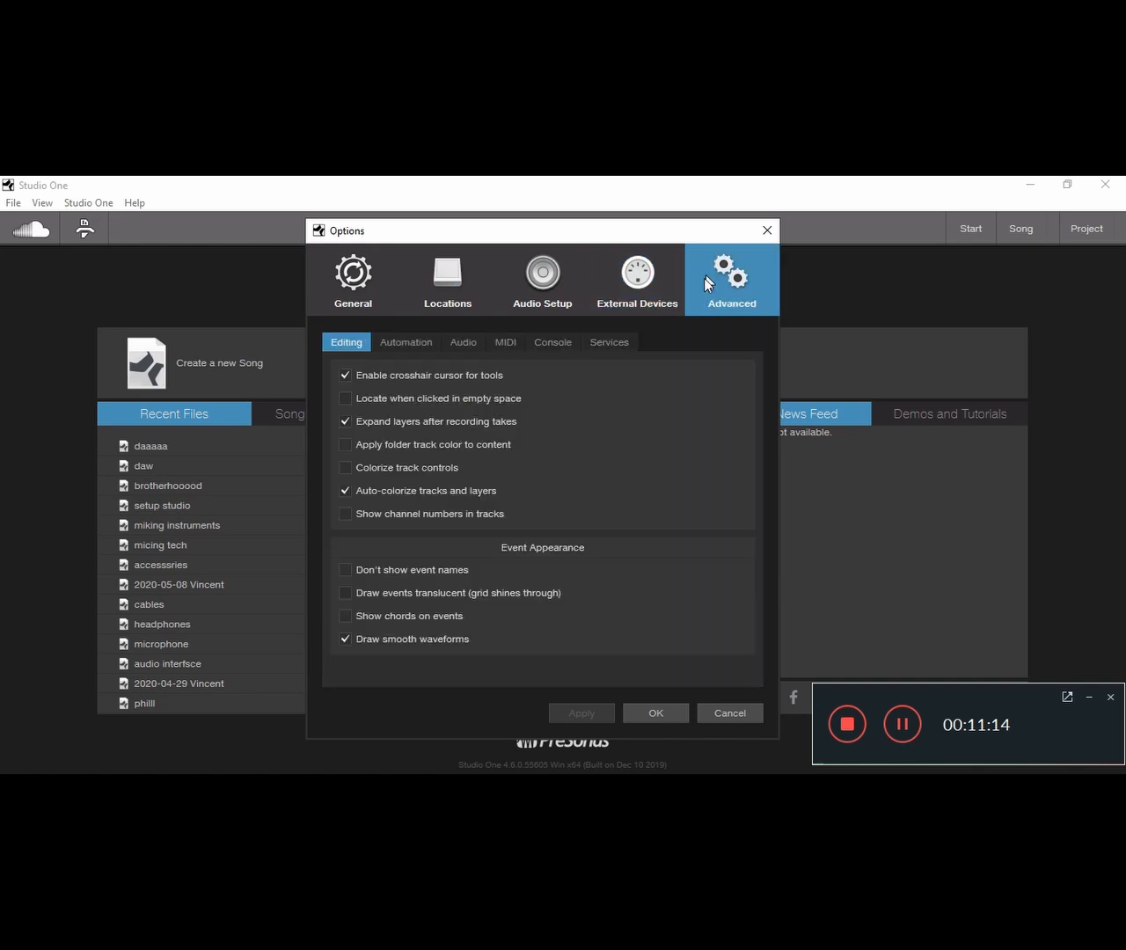
click(406, 344)
click(468, 346)
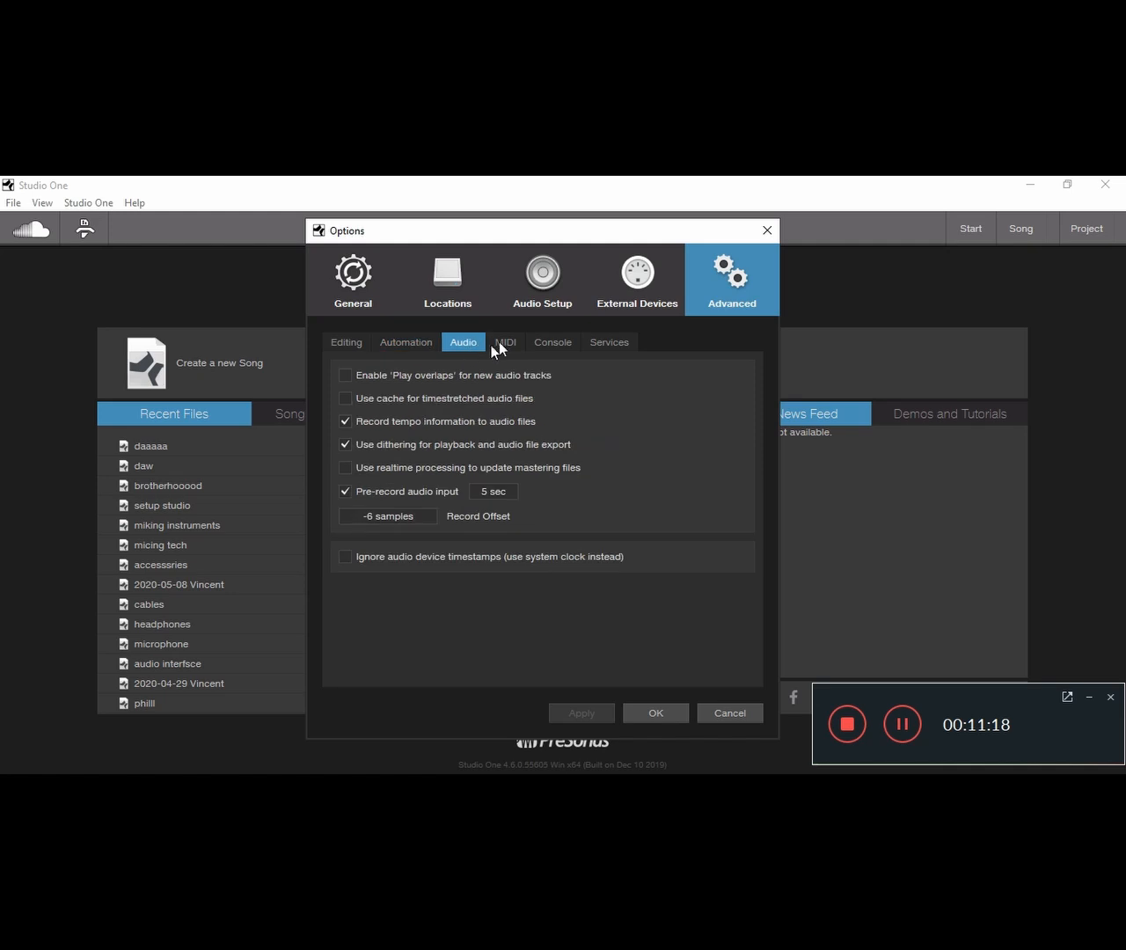
click(503, 344)
click(467, 342)
click(567, 340)
click(593, 343)
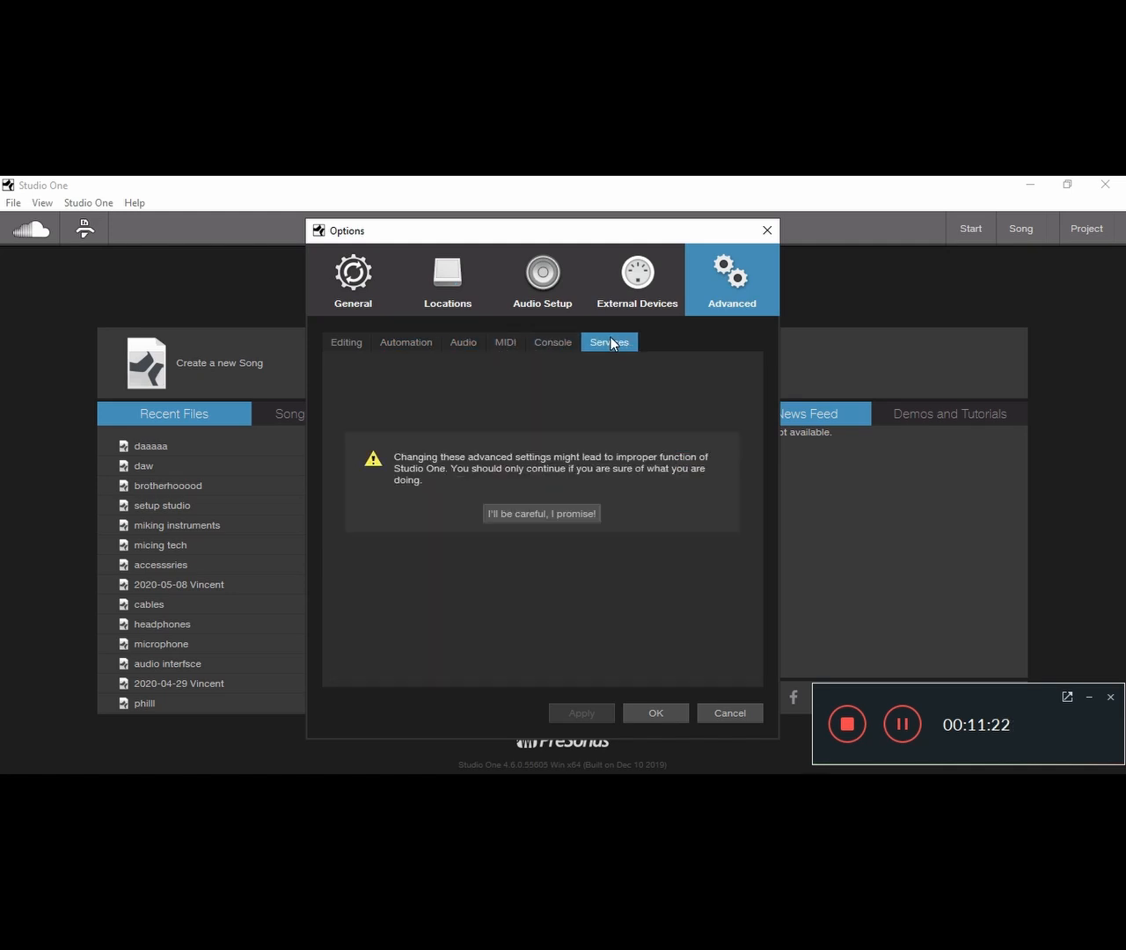
click(347, 343)
click(605, 345)
click(341, 343)
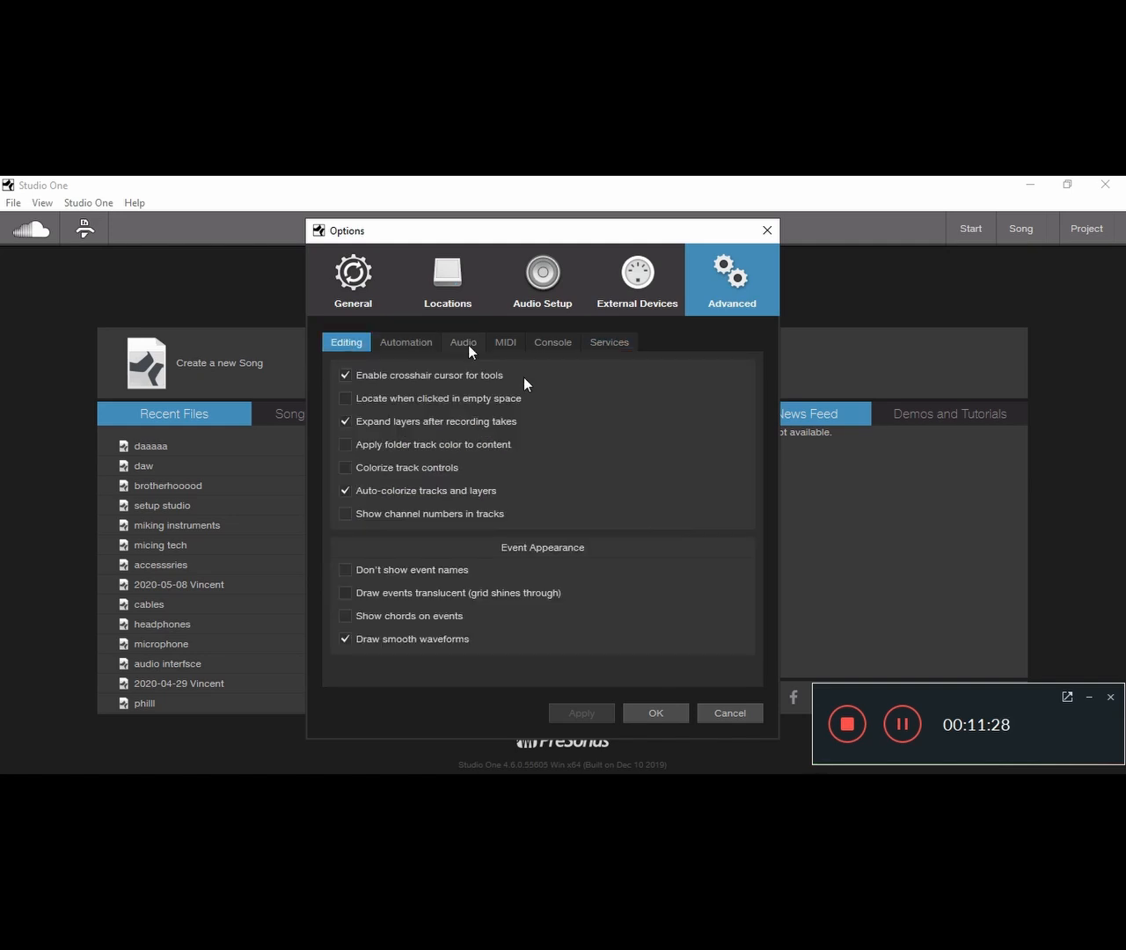
click(659, 712)
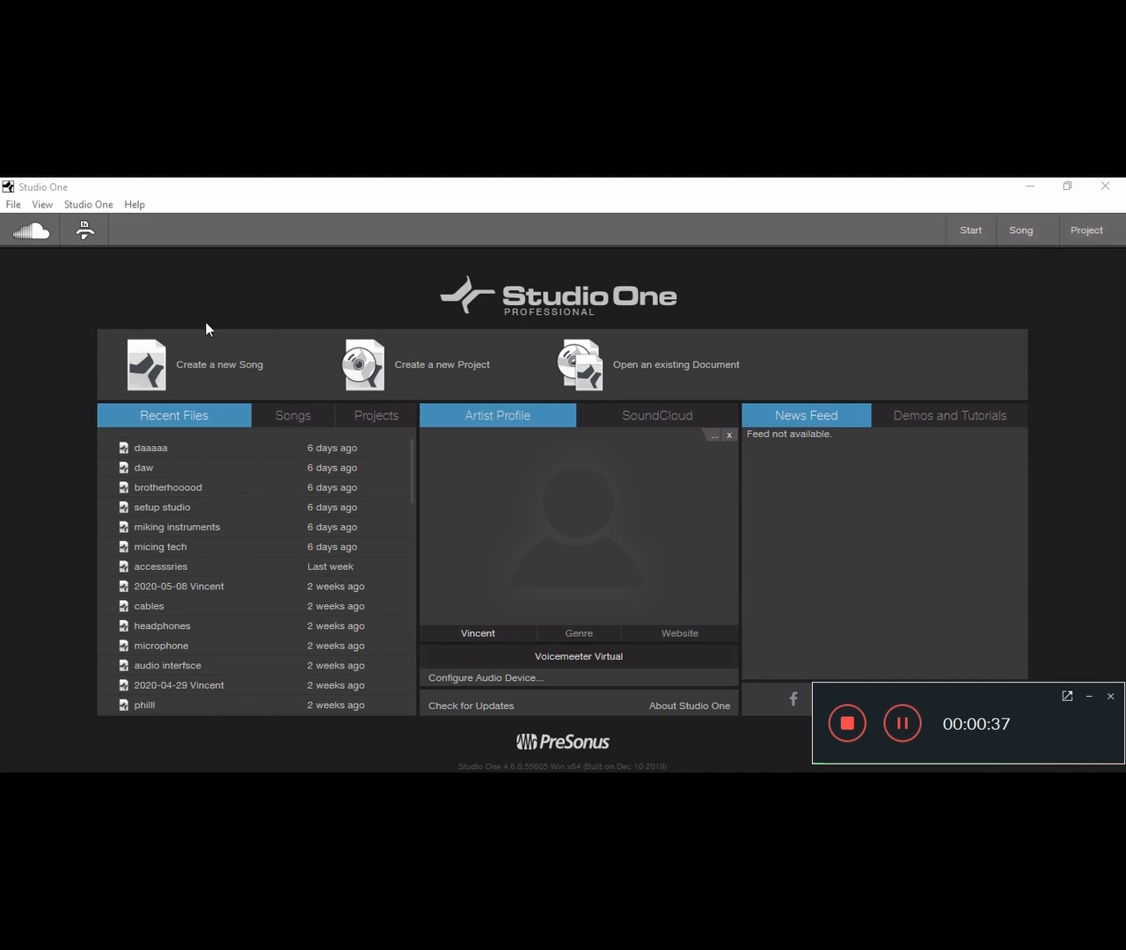
Create an empty song with the default title and a 48.0 kHz sample rate, and dismiss the sample rate notice.
click(217, 364)
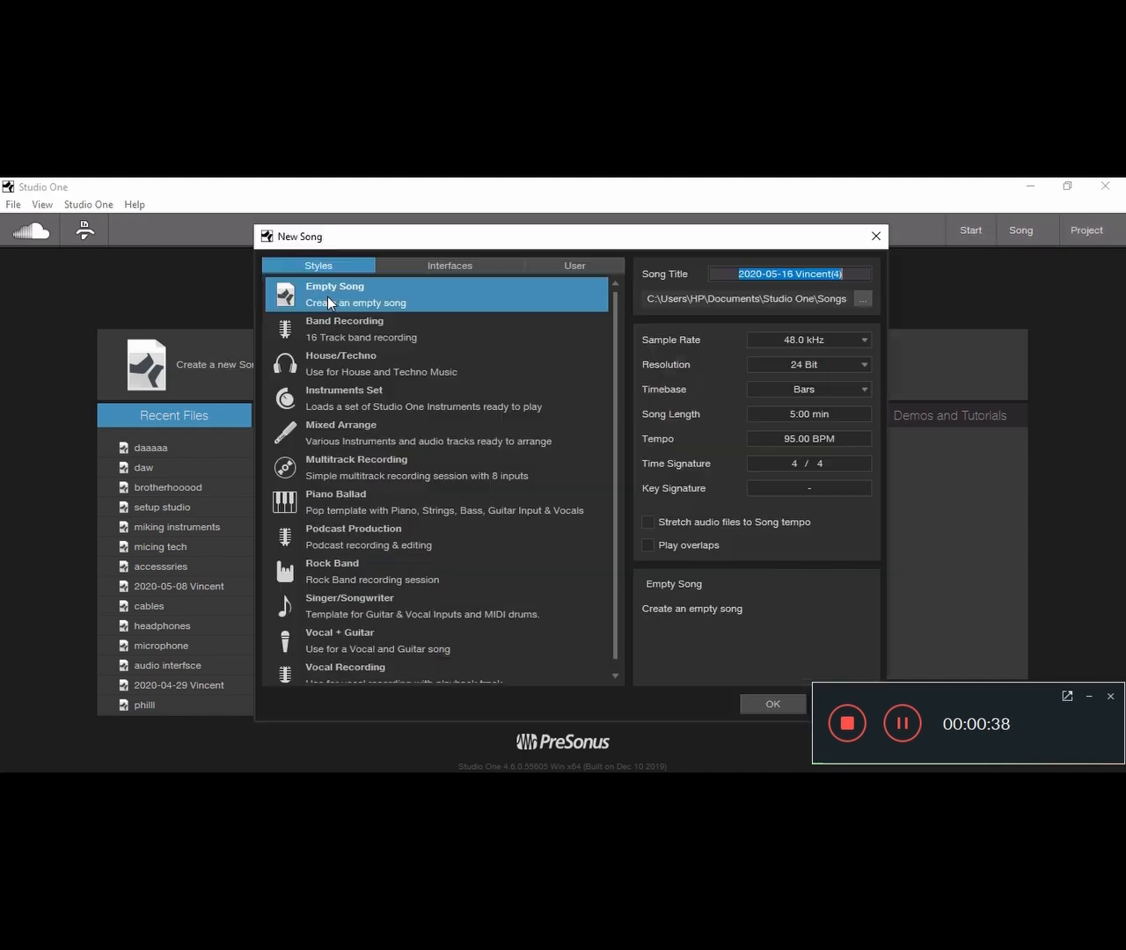
click(756, 707)
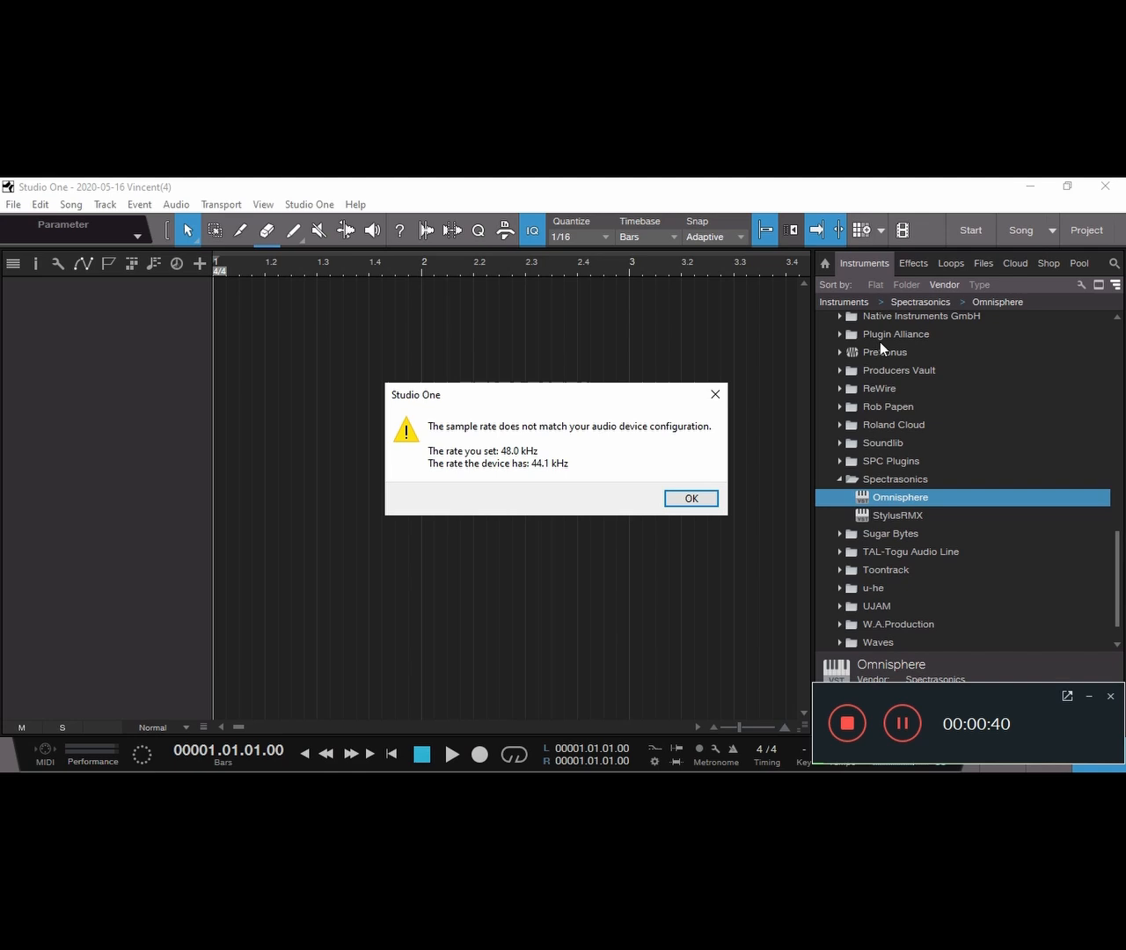
click(707, 497)
Switch to the start page and back to the open song, using the list of open songs.
click(973, 230)
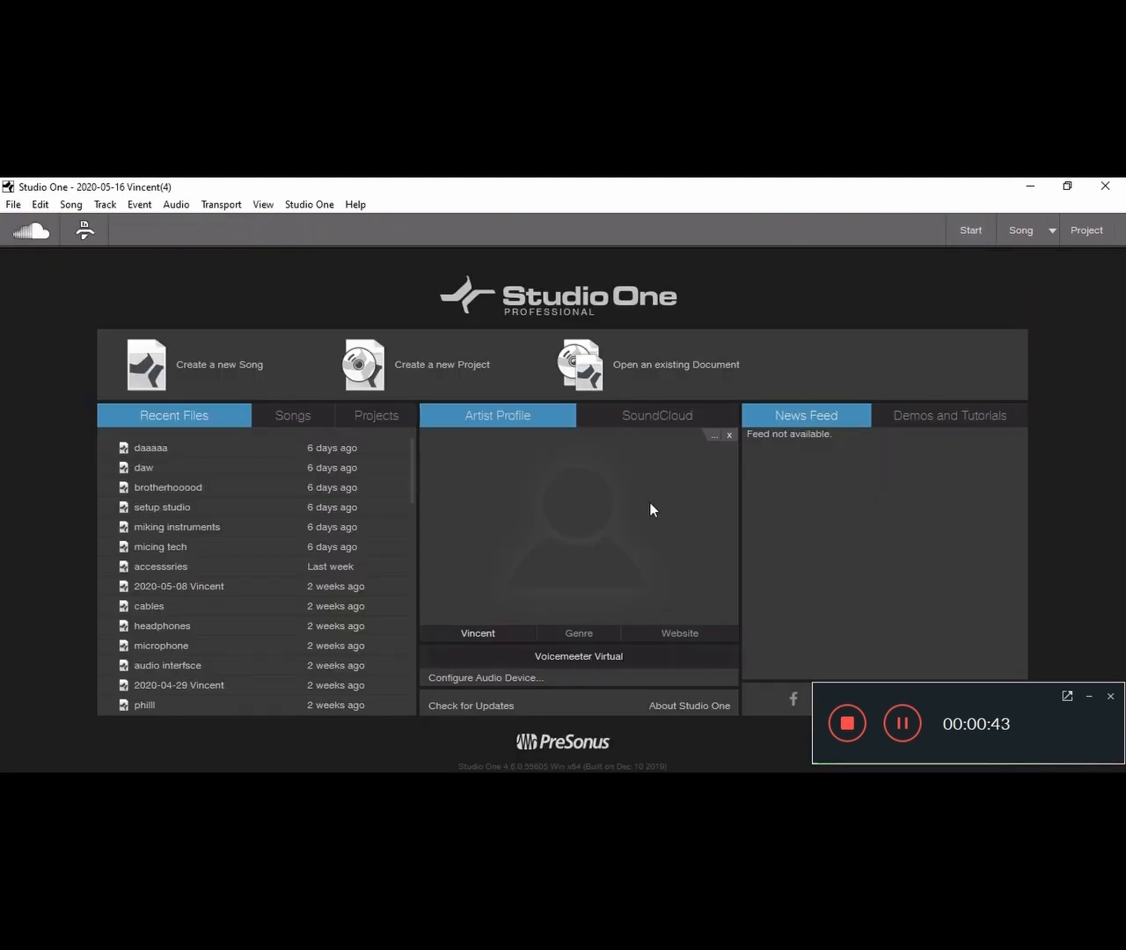
click(1050, 231)
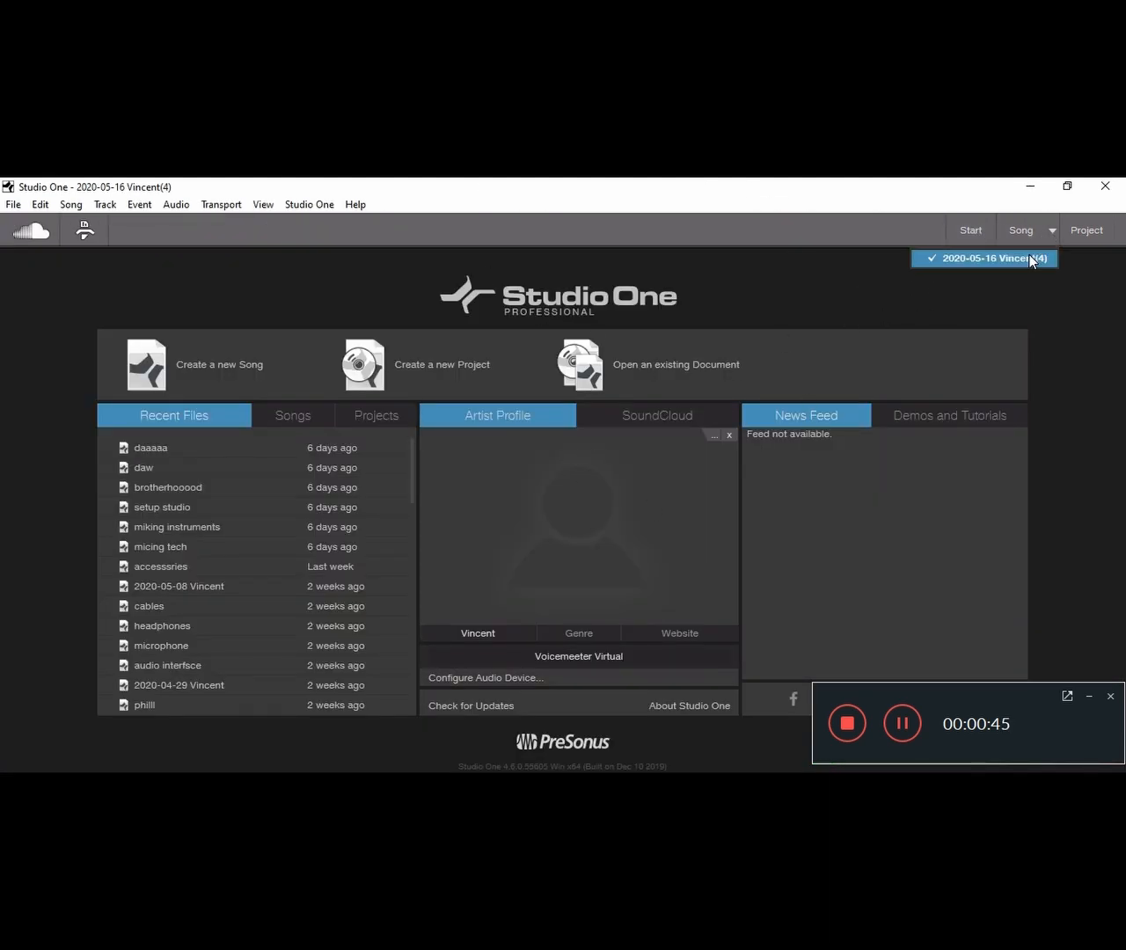
click(1027, 255)
click(1050, 232)
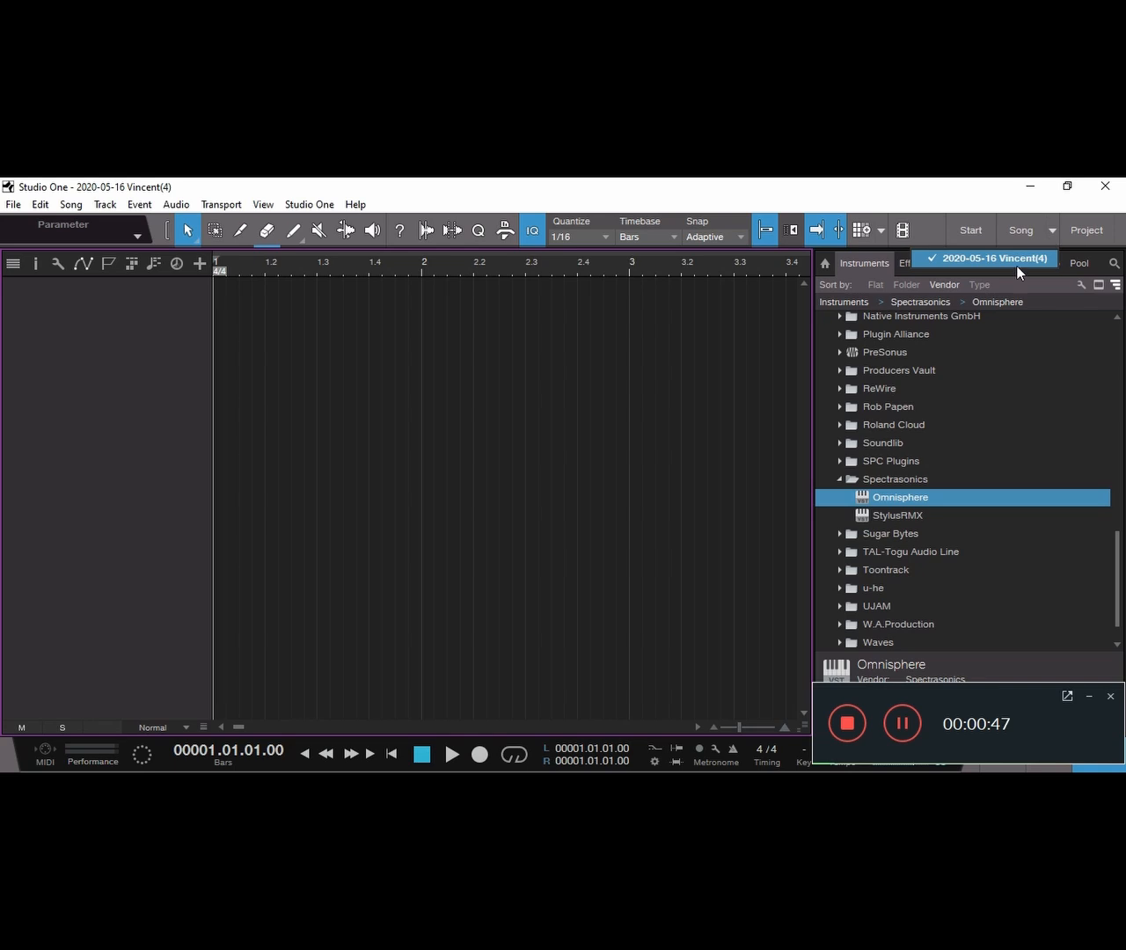
click(1016, 262)
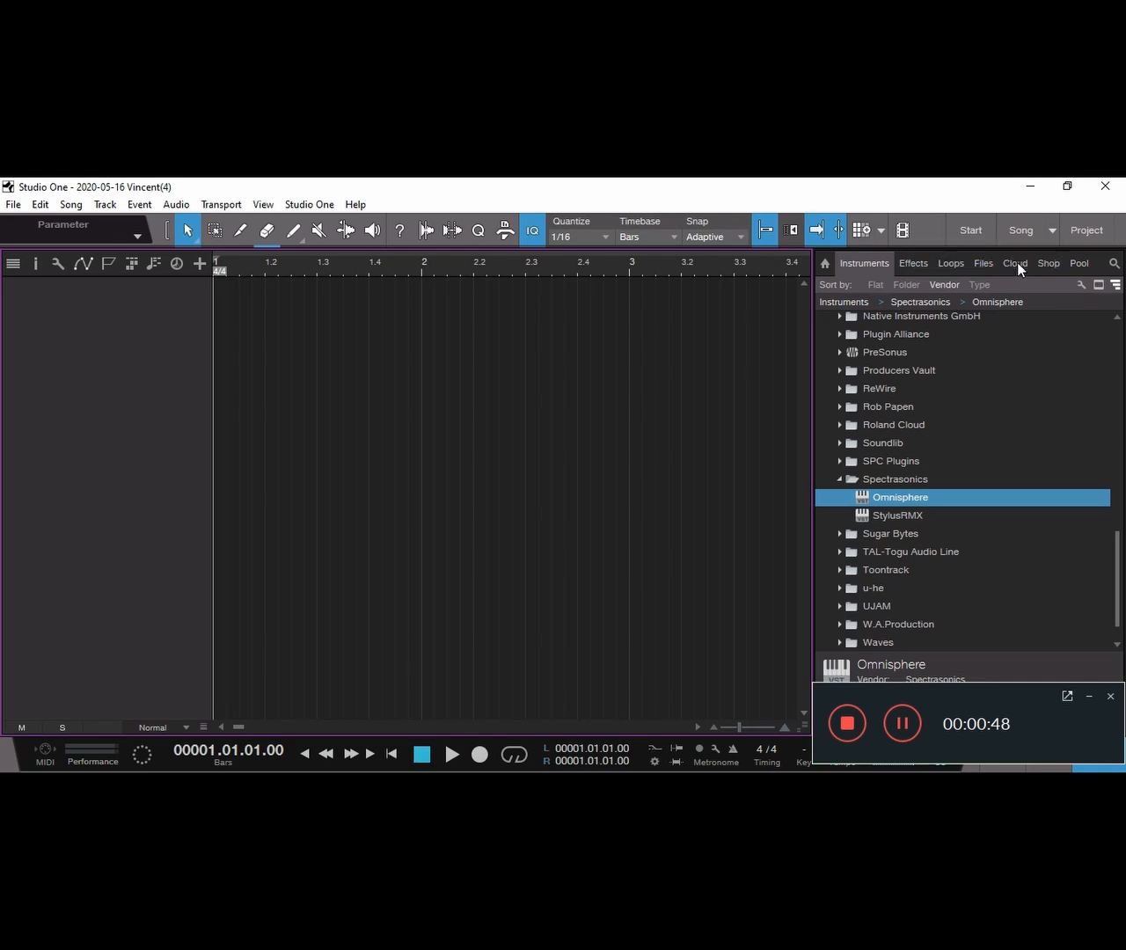
Create a second empty song with the default settings from the start page, and view the list of open songs.
click(969, 233)
click(229, 376)
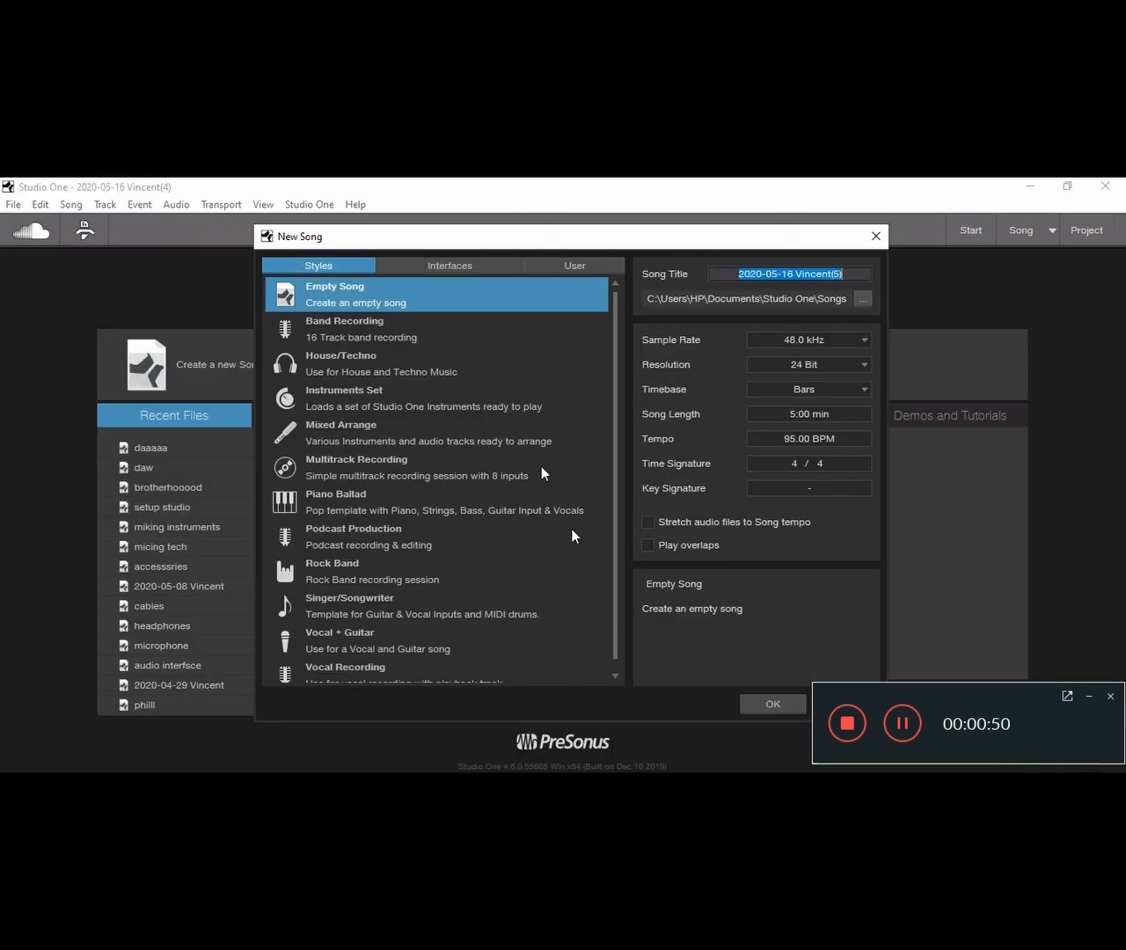
click(747, 705)
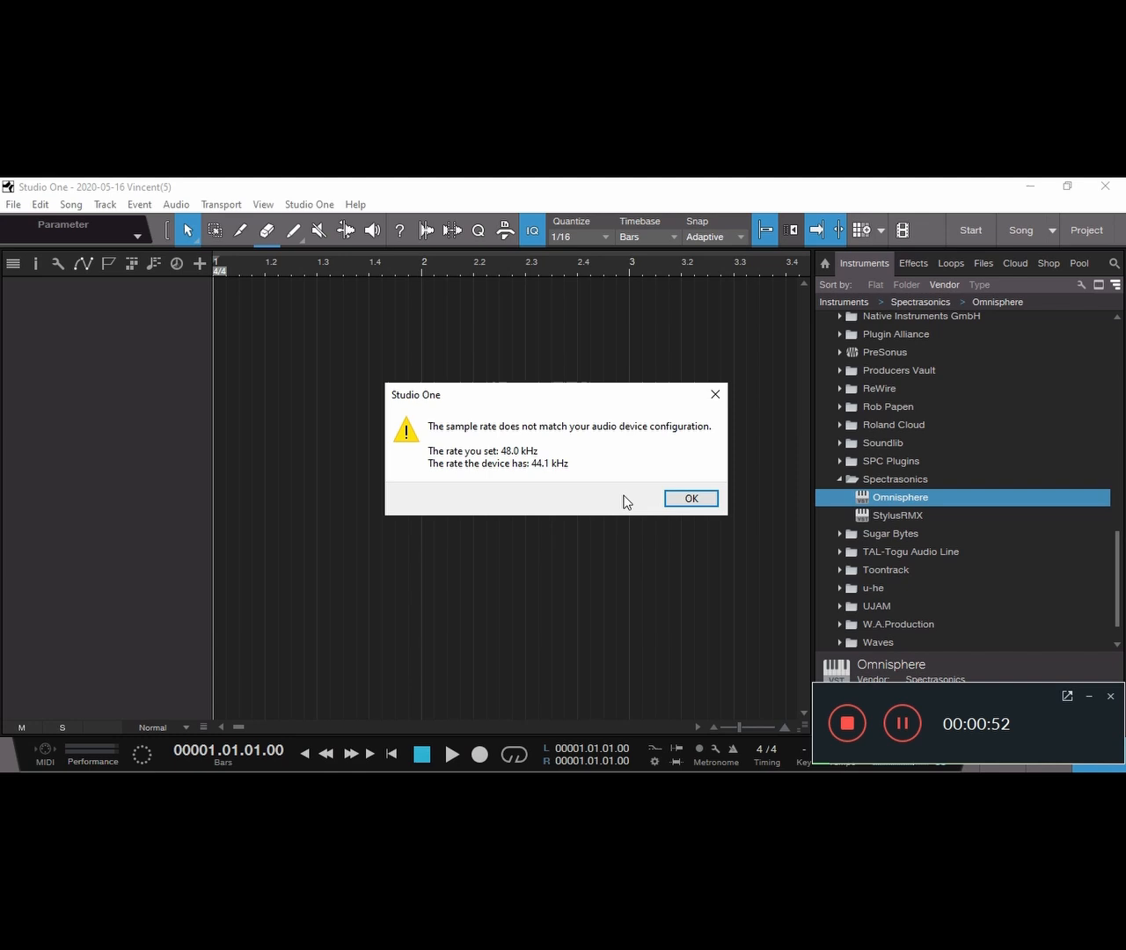
click(688, 498)
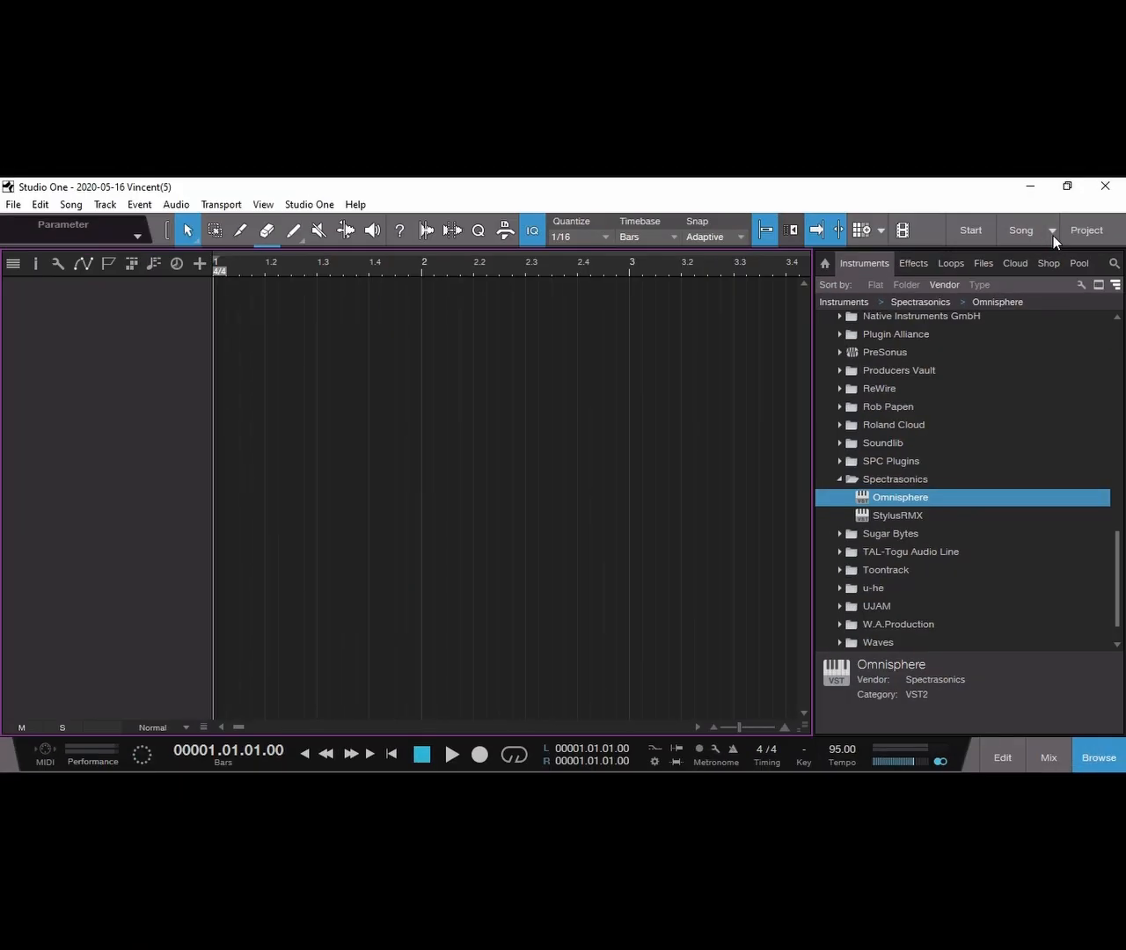
click(1052, 234)
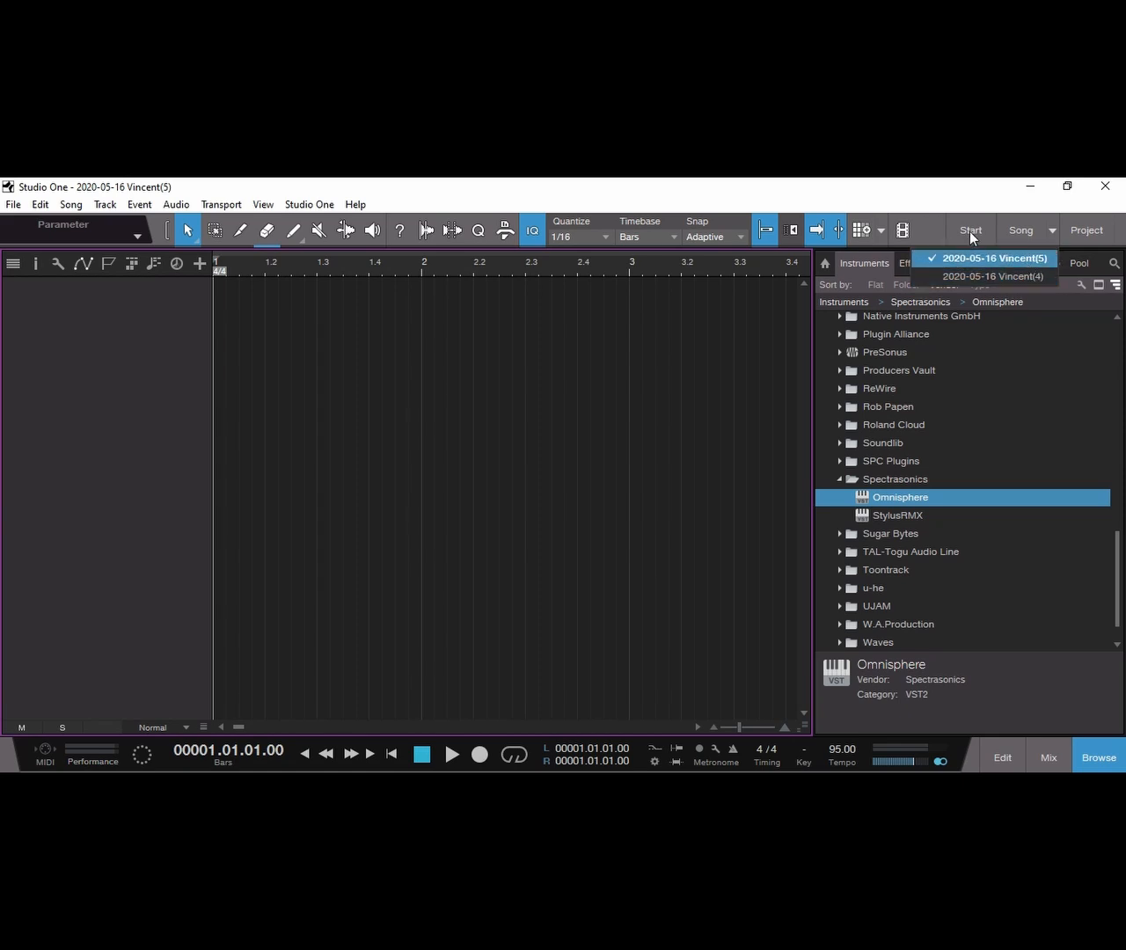
Close the second song, dismiss the sample rate notice, and close all remaining songs.
click(19, 208)
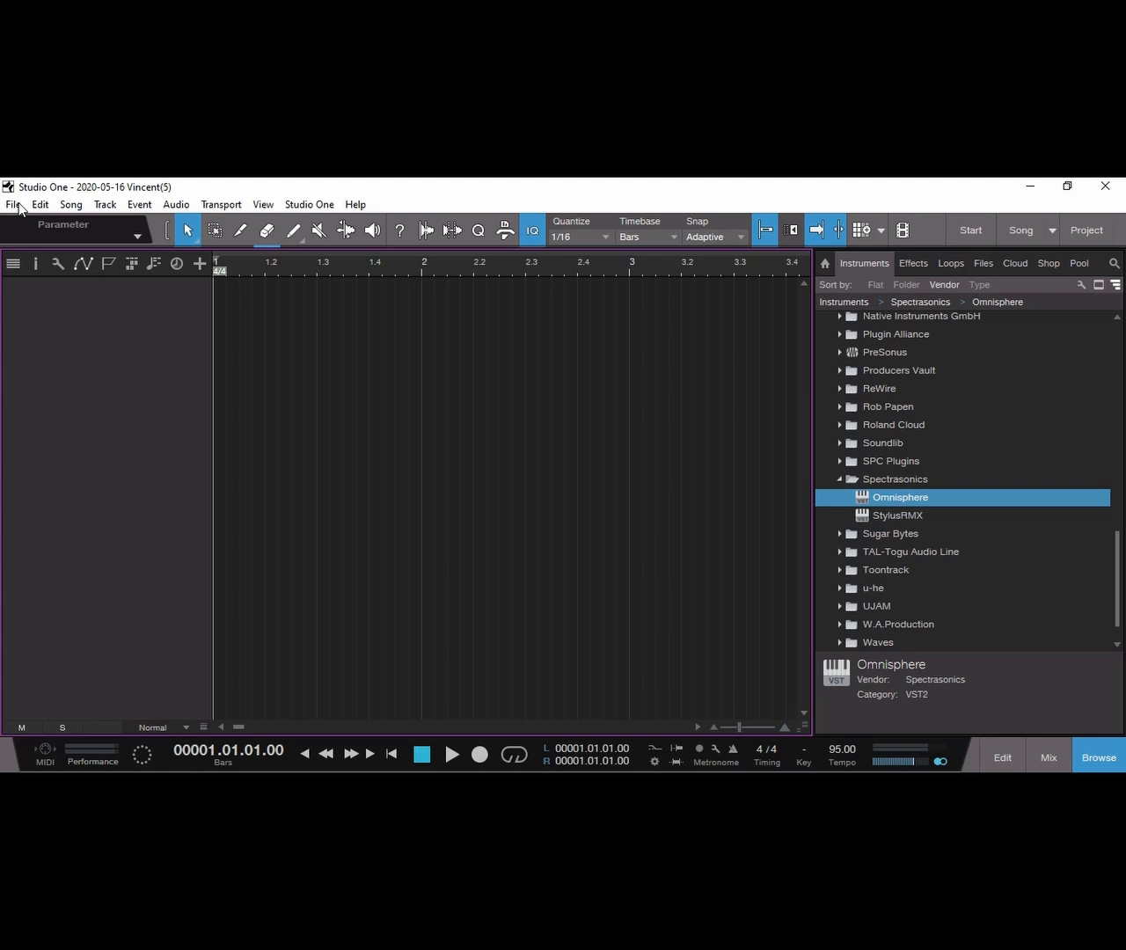
click(20, 207)
click(42, 279)
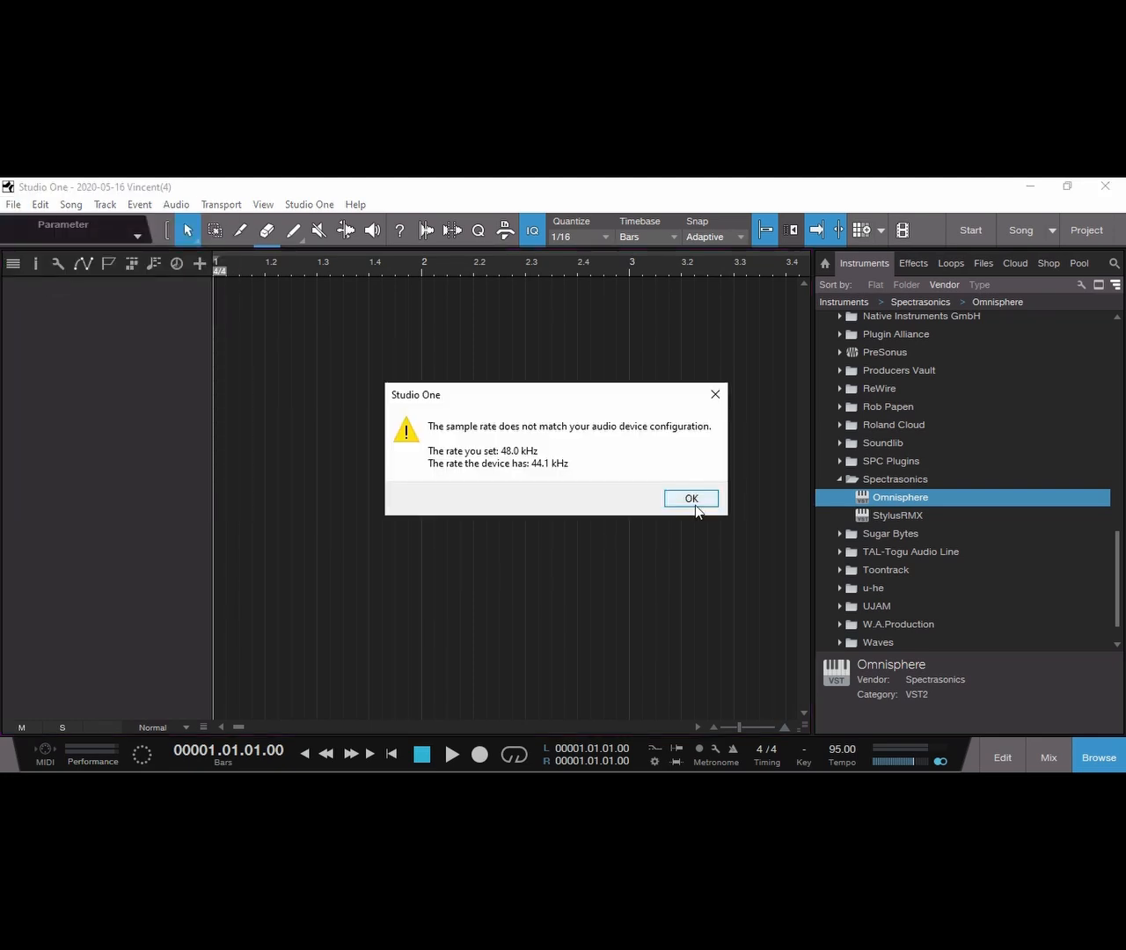
click(695, 505)
click(14, 205)
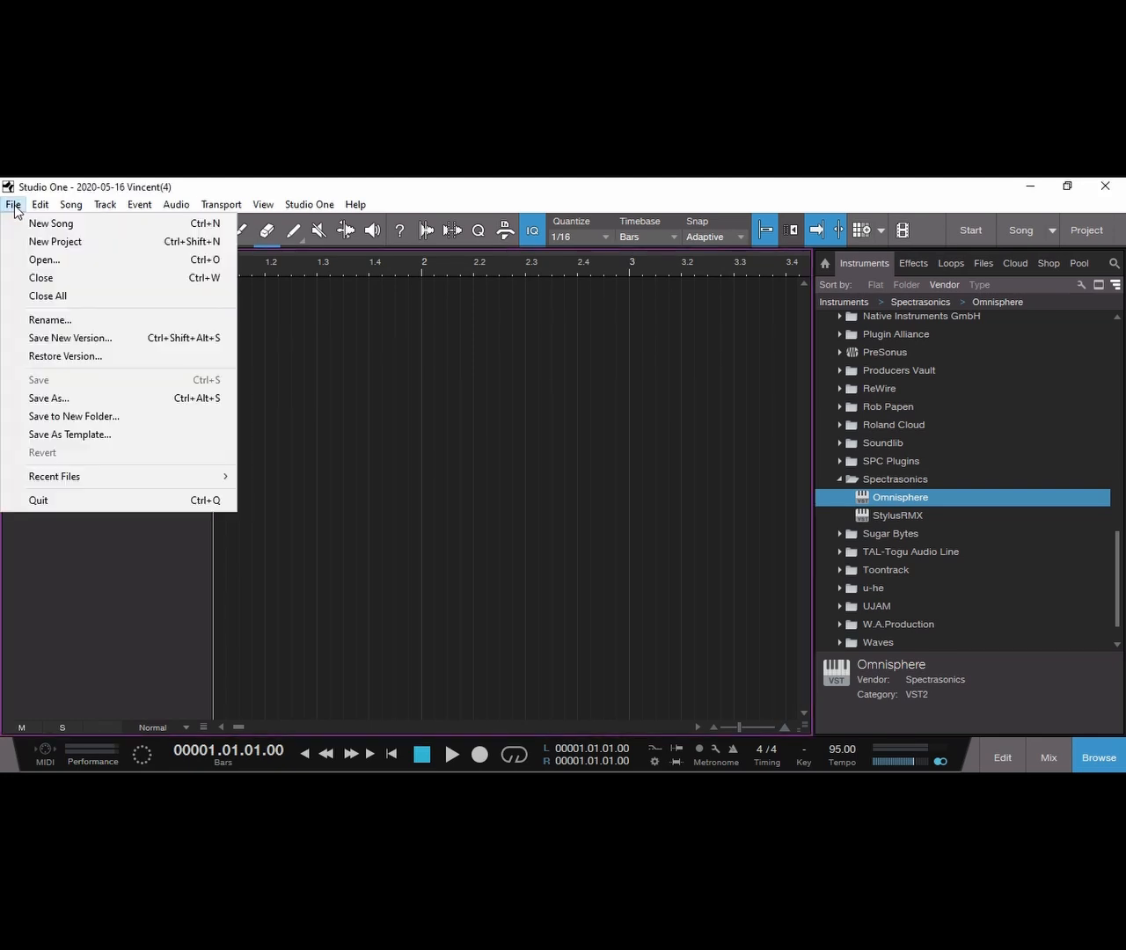
click(46, 296)
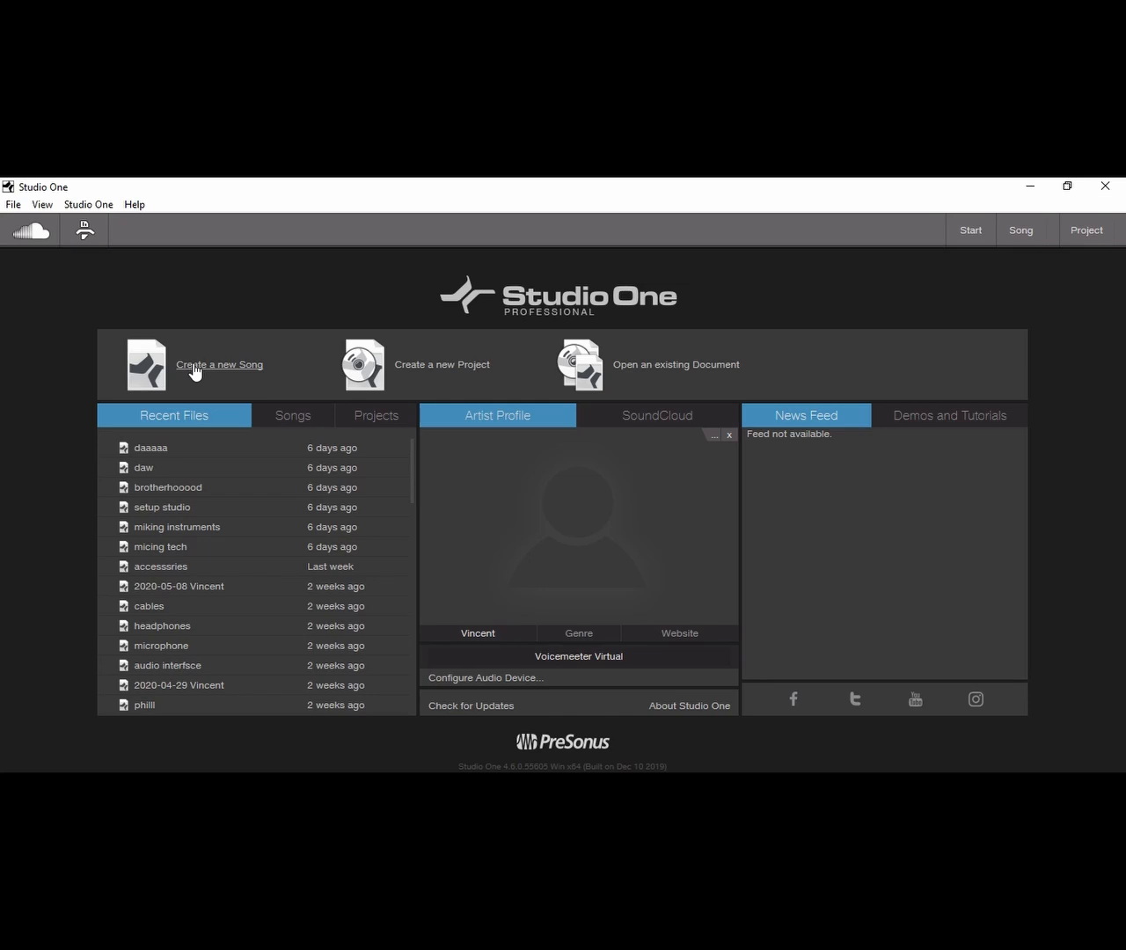
Start a new song and look through the style, interface and user templates.
click(194, 366)
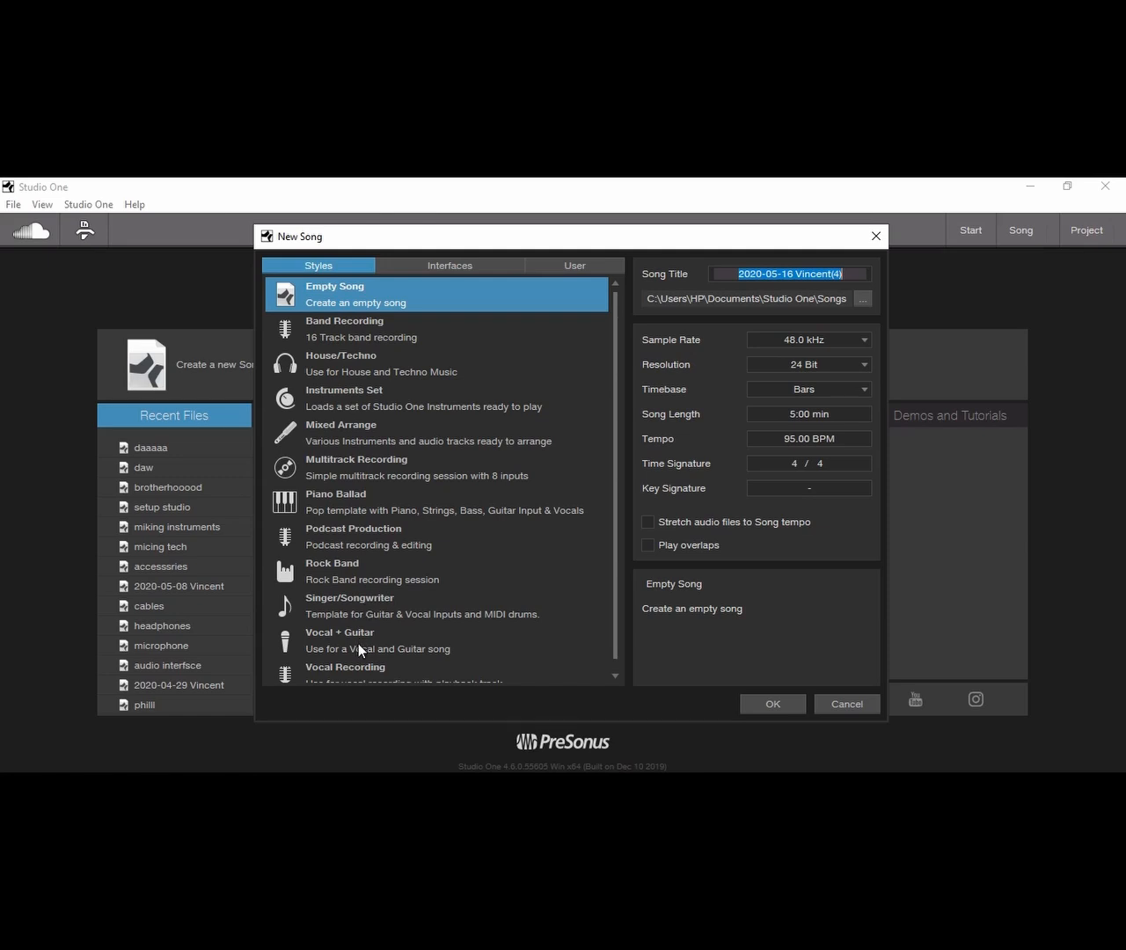
scroll(455, 623, down, 1)
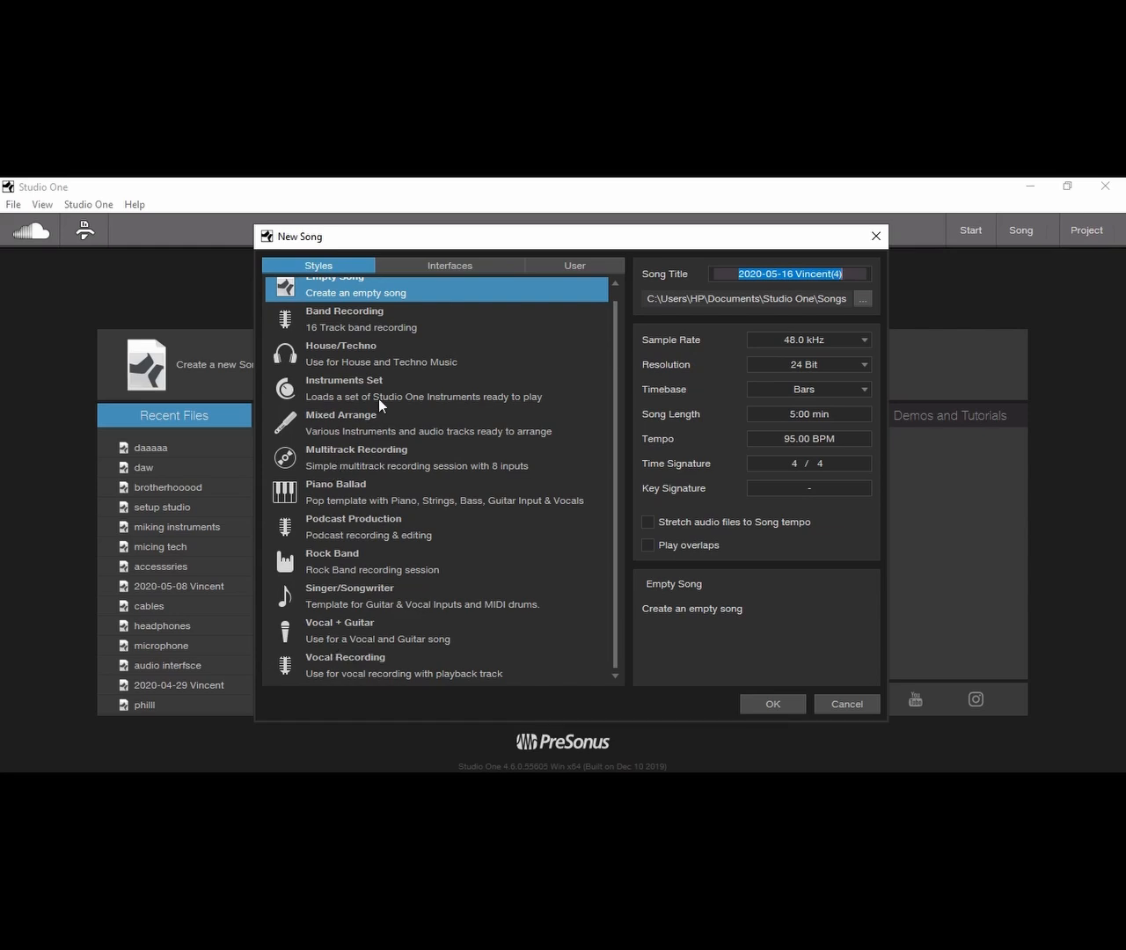
click(463, 263)
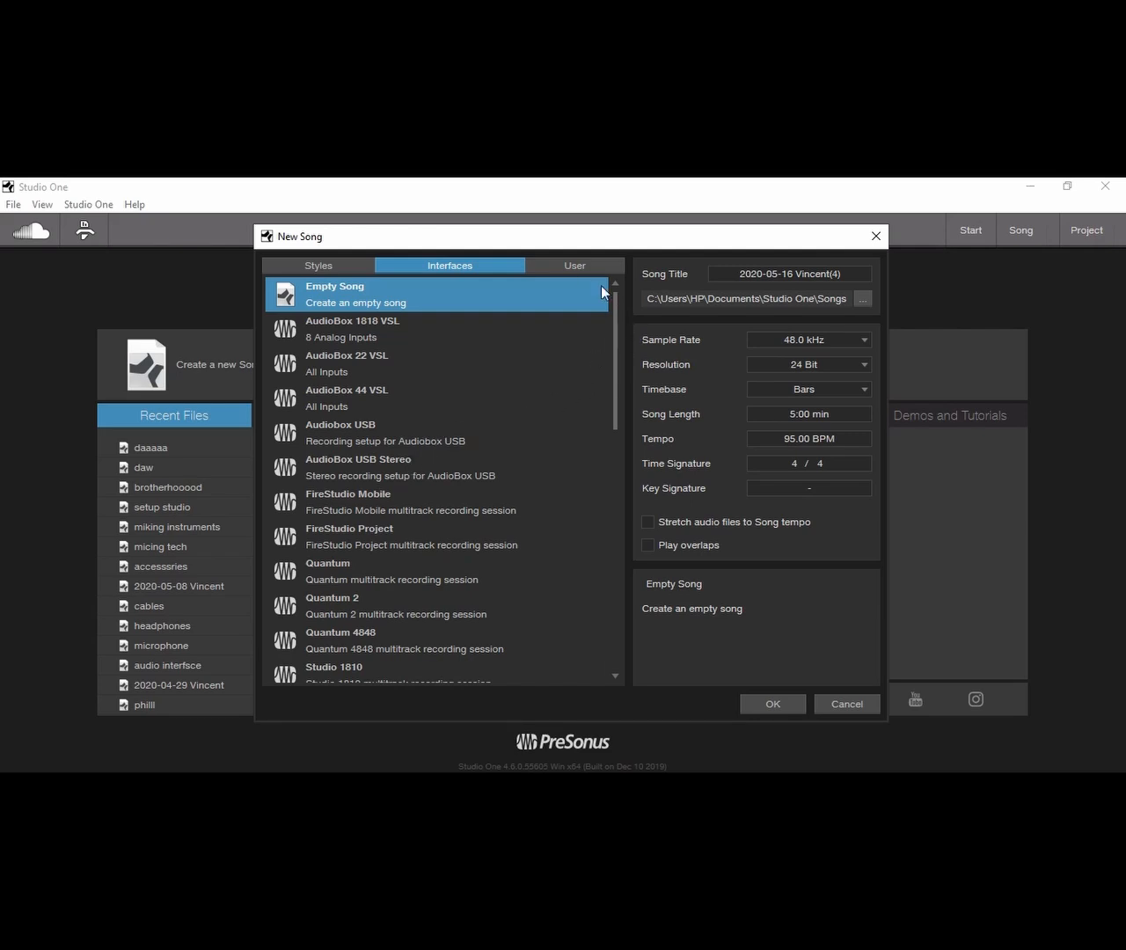
click(572, 267)
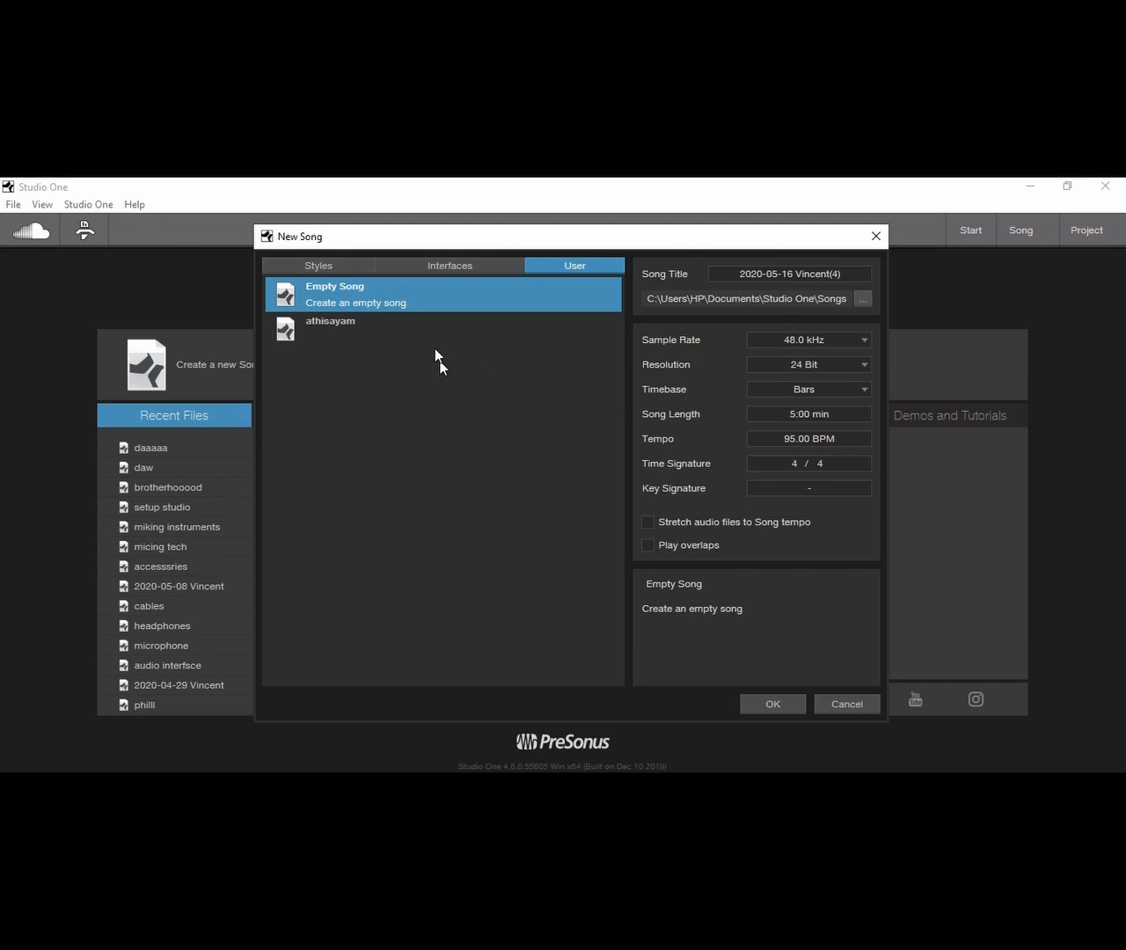
Title the new song "test" and set drive D: as its save location.
click(759, 269)
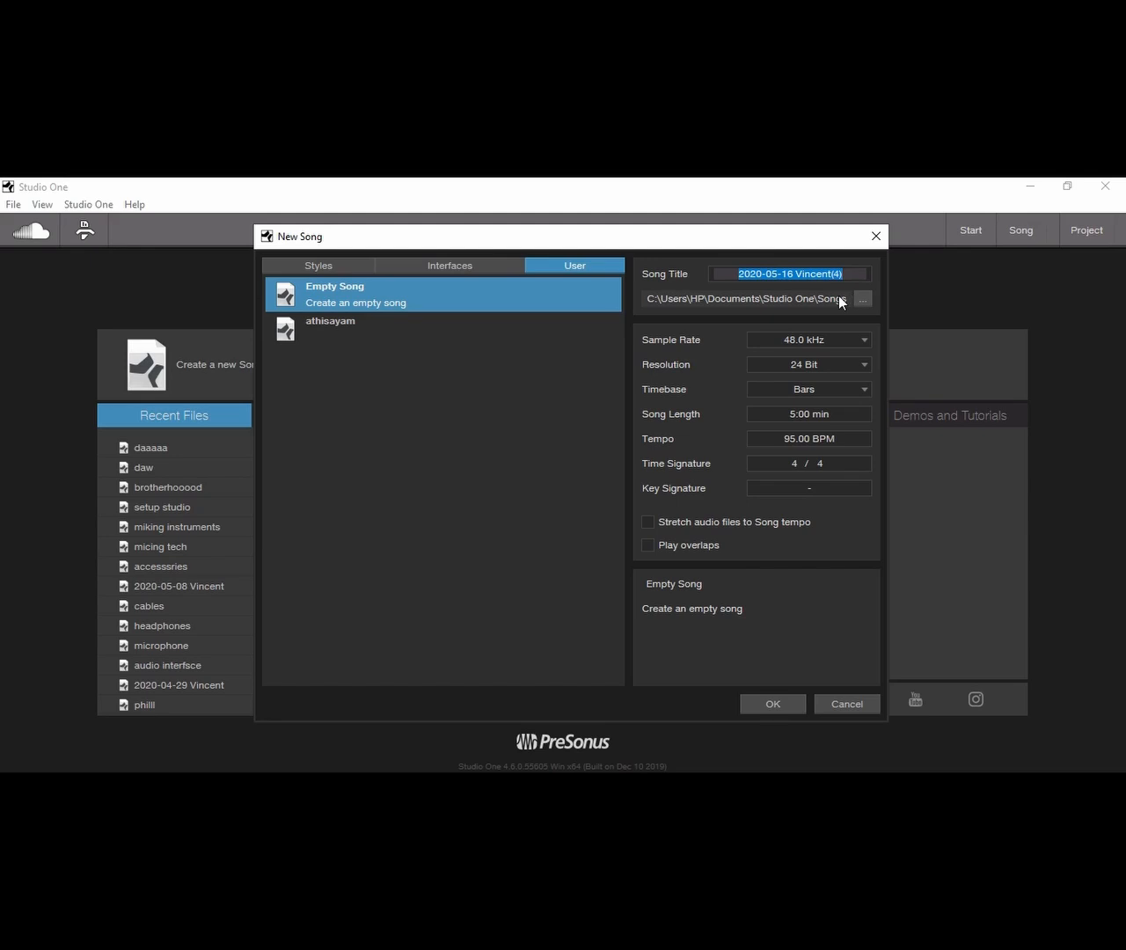
text(tes)
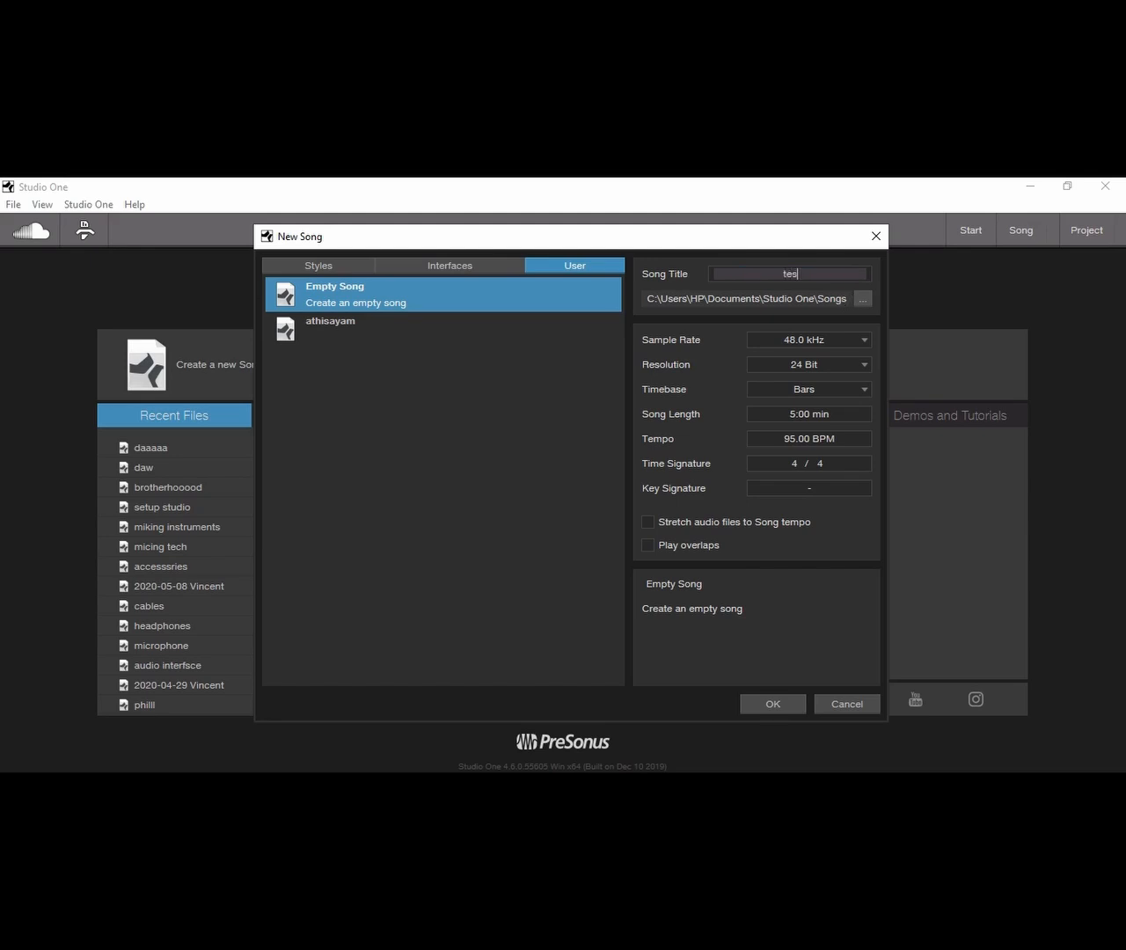
text(t)
click(861, 299)
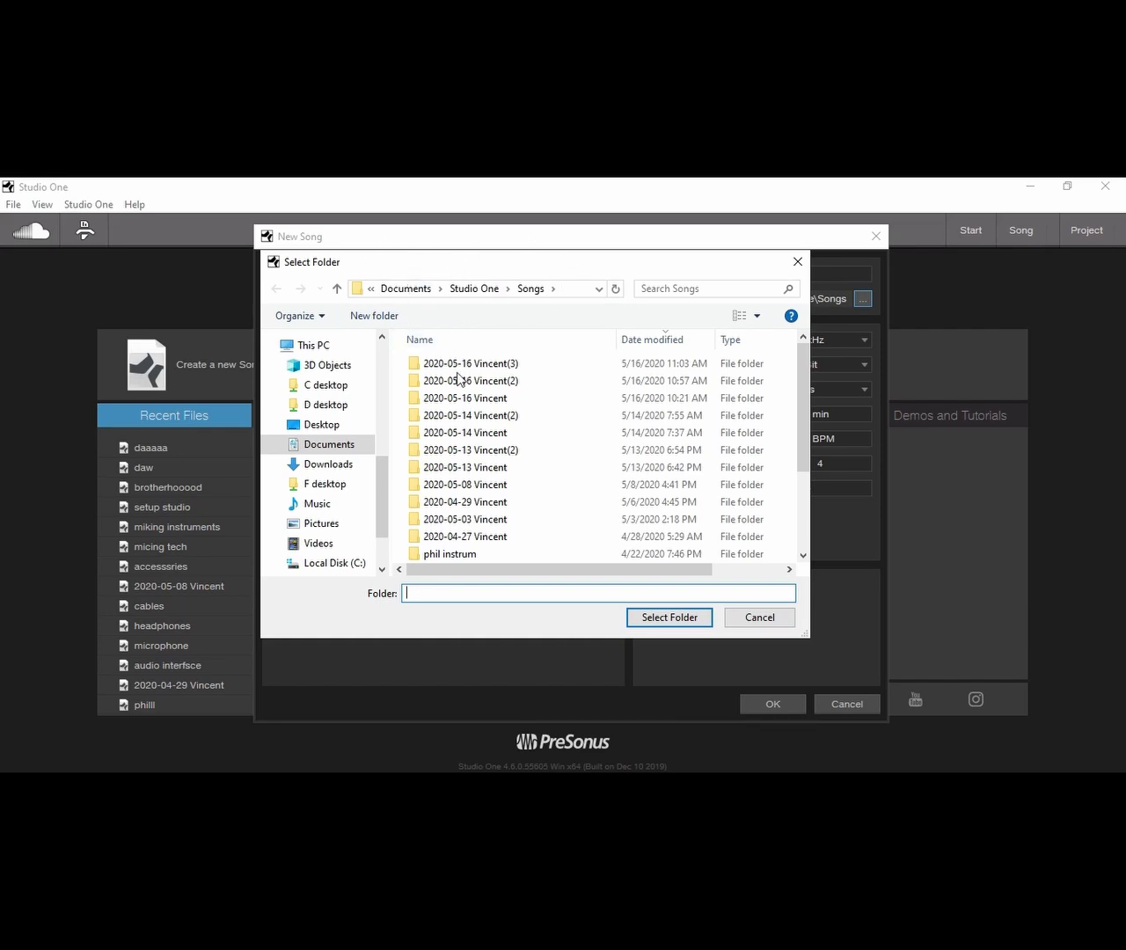
drag(384, 472, 379, 502)
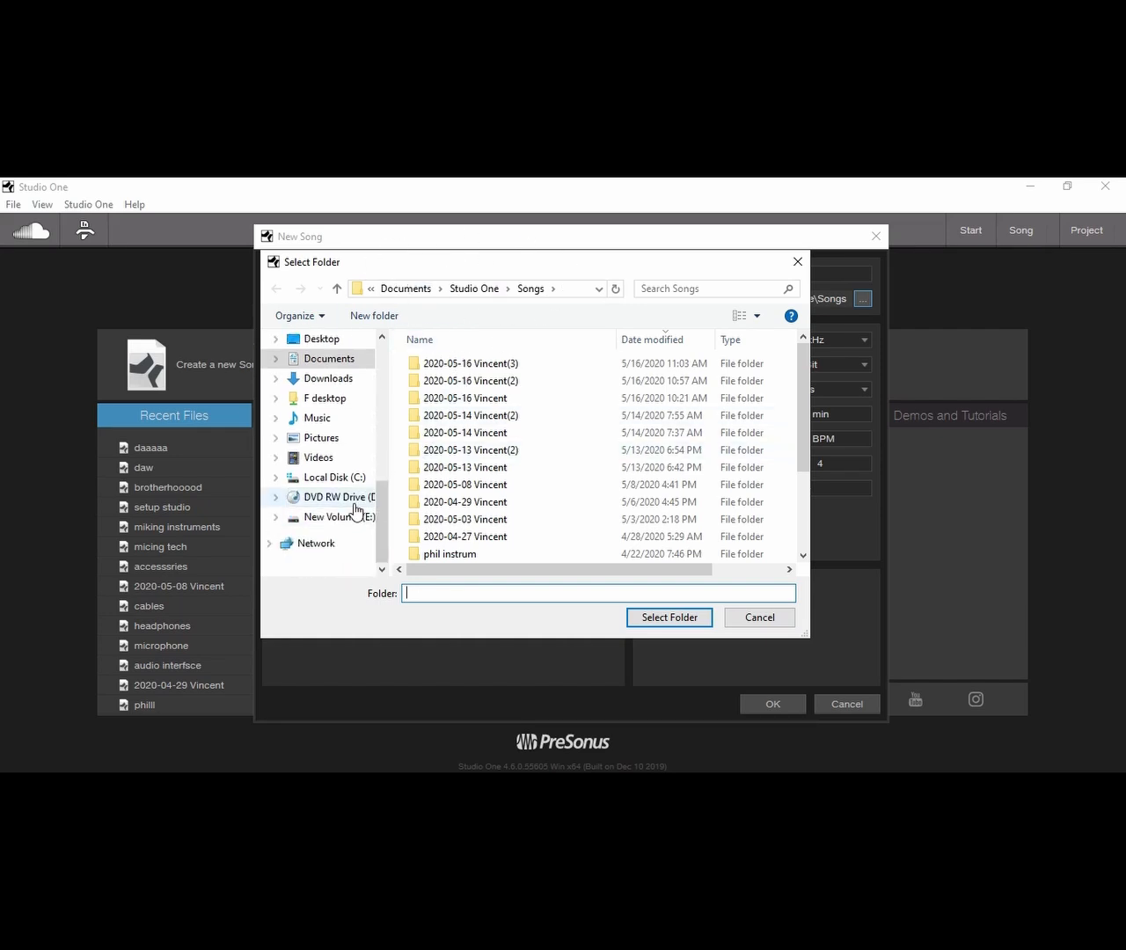
click(343, 498)
click(666, 620)
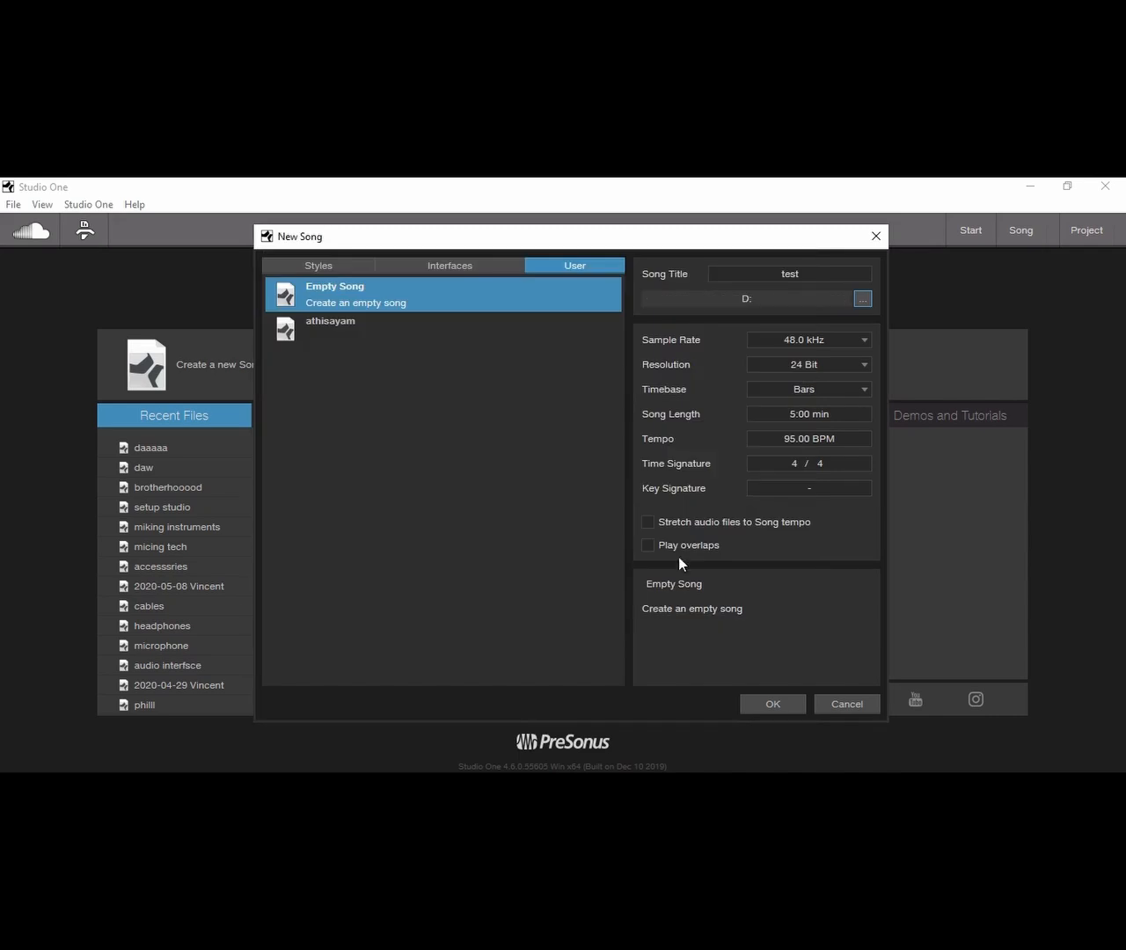
Set the new song's sample rate to 44.1 kHz and resolution to 16 Bit, and create the song.
click(824, 339)
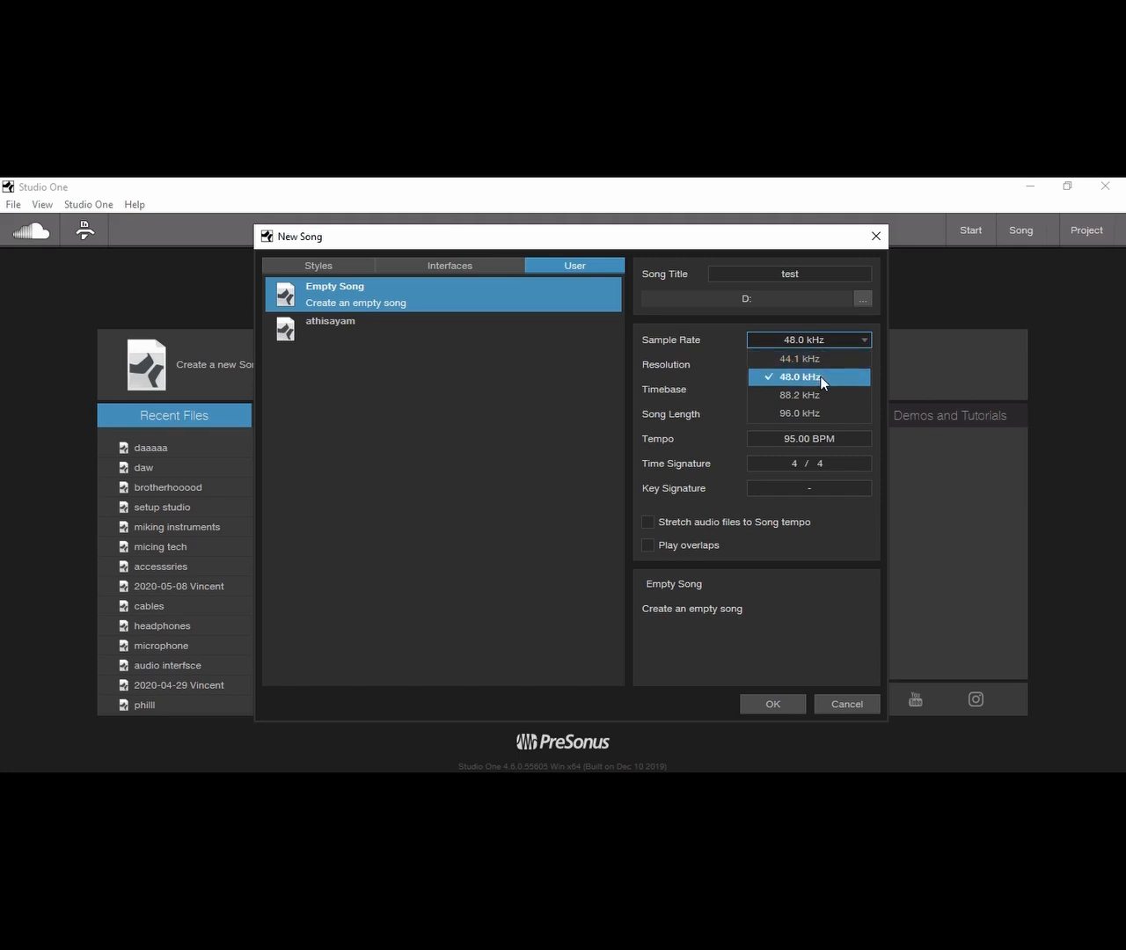
click(826, 359)
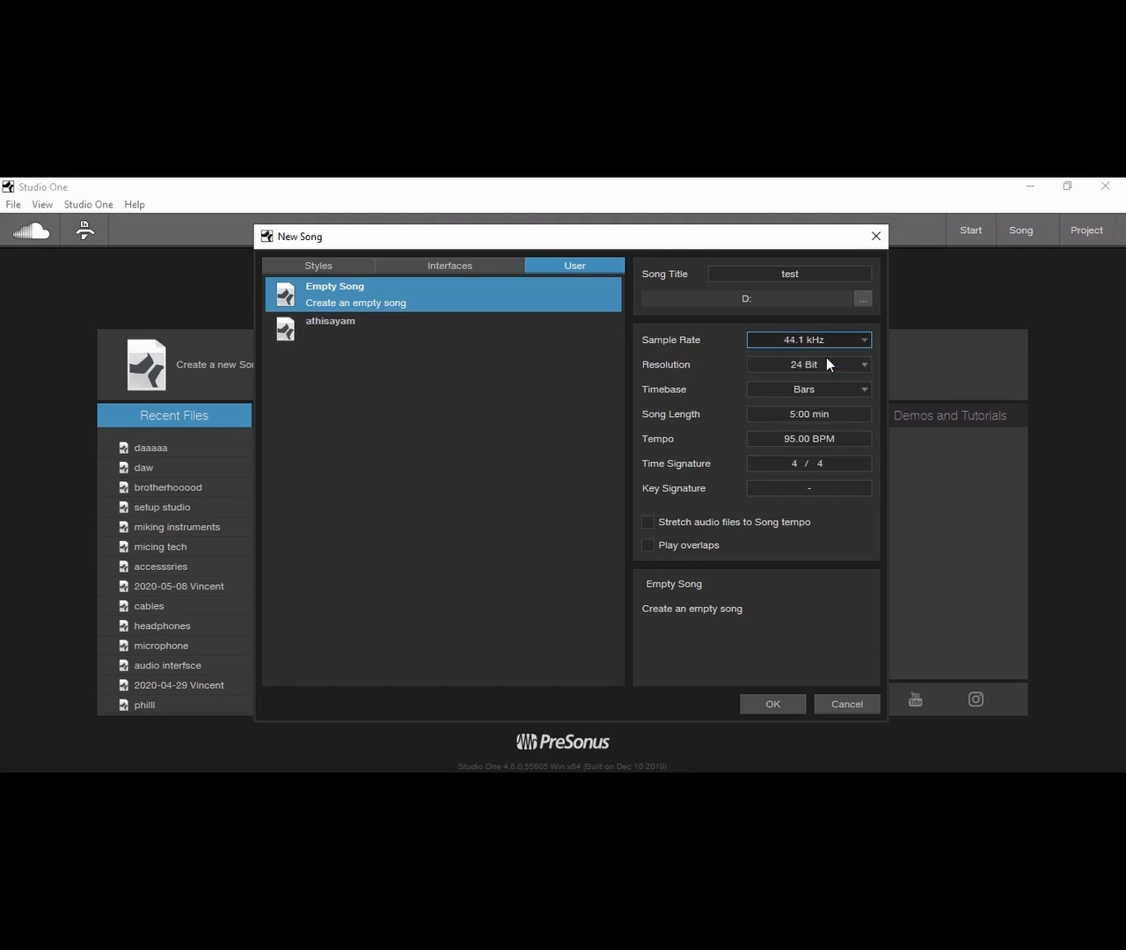
click(826, 368)
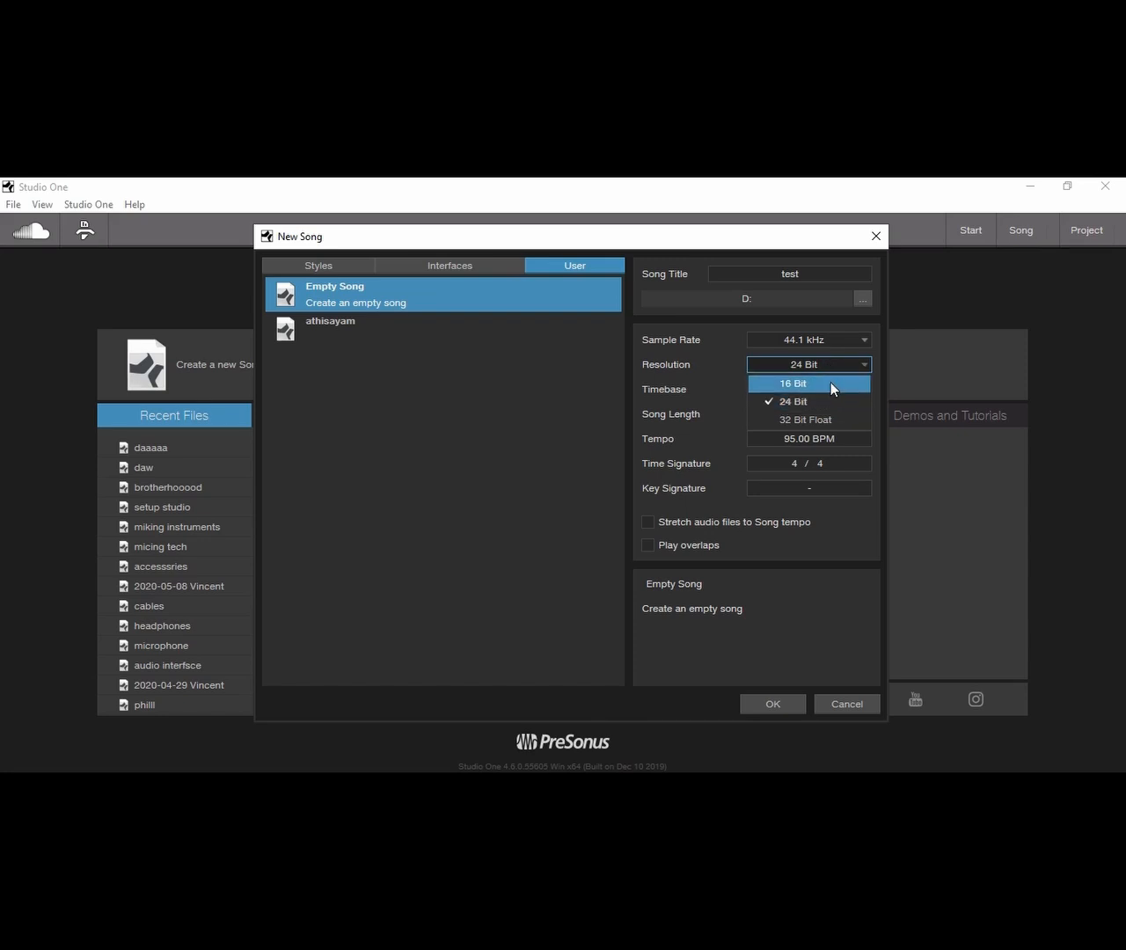
click(830, 383)
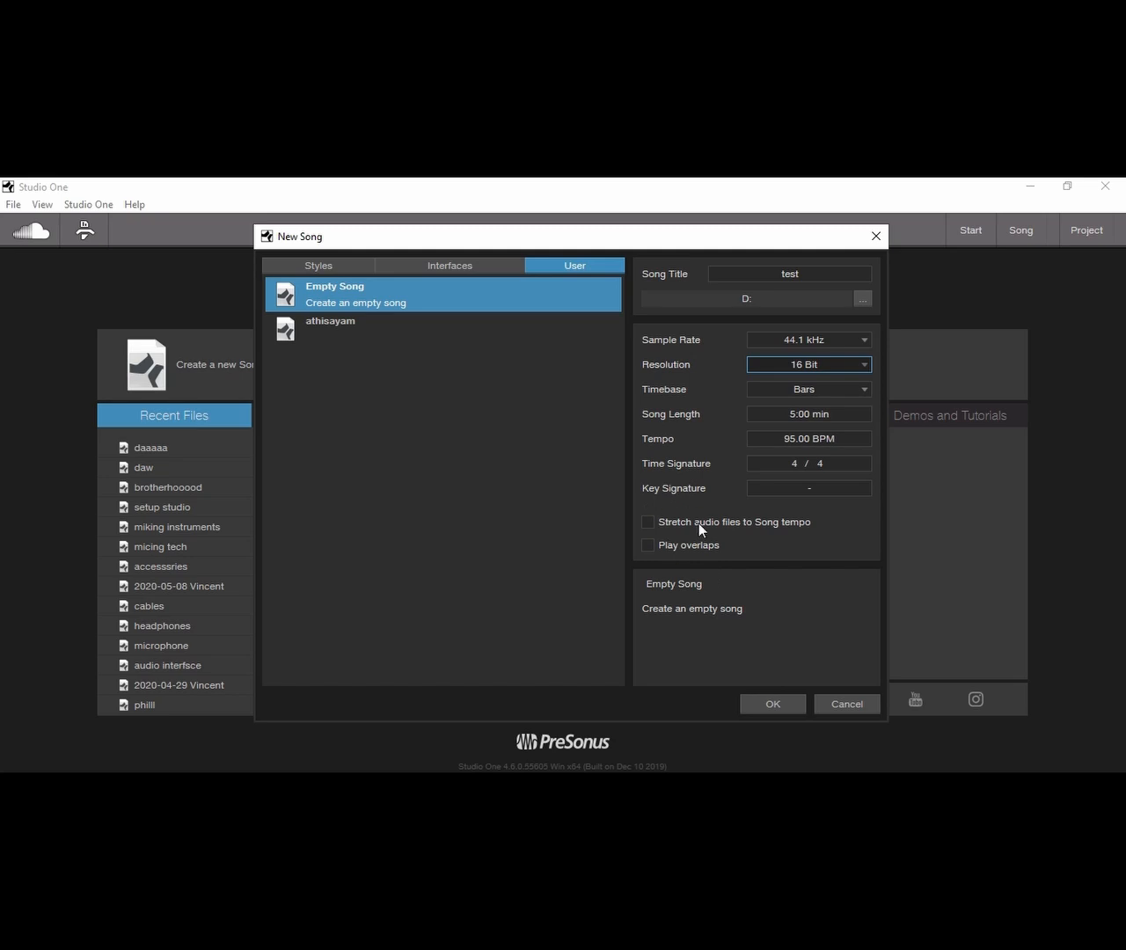
click(757, 701)
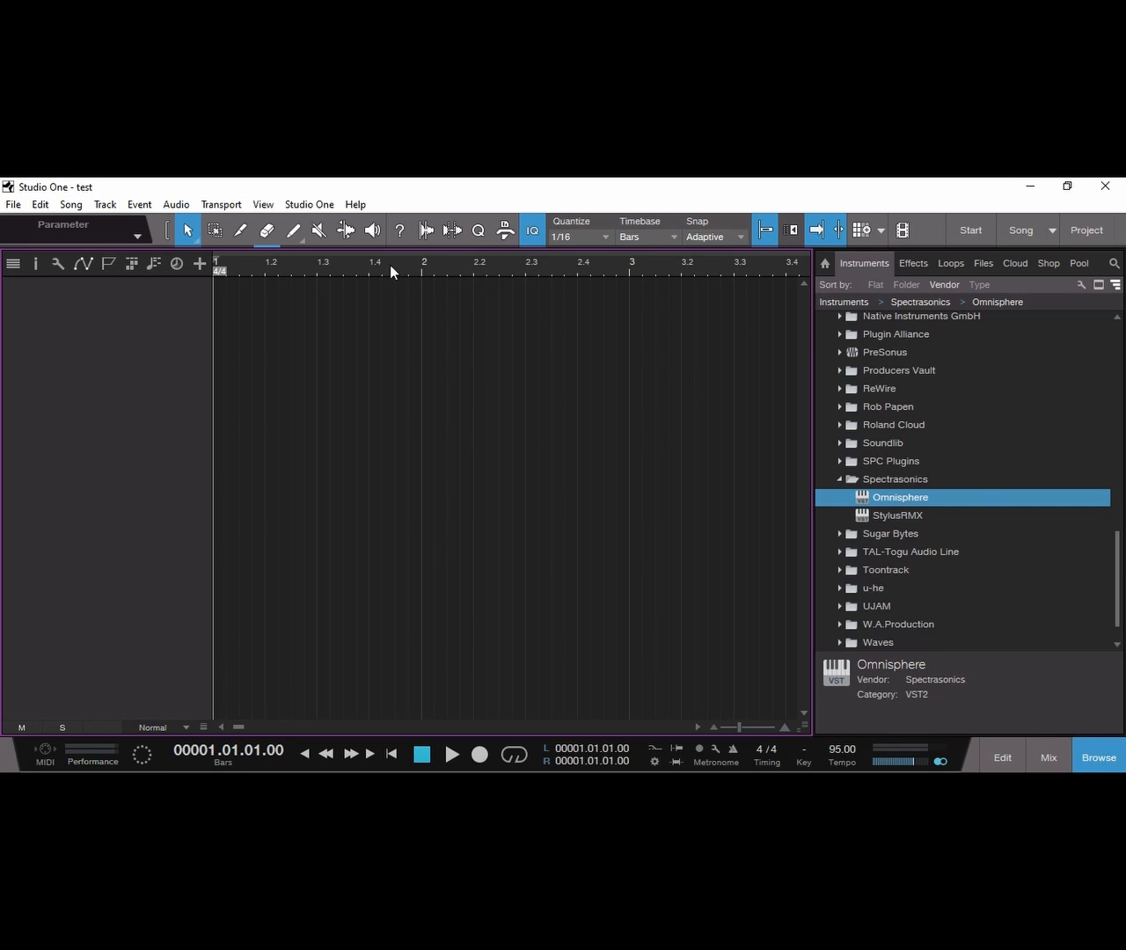
Examine the song setup's general settings, meta information, and audio inputs and outputs, and close the setup without applying changes.
click(289, 205)
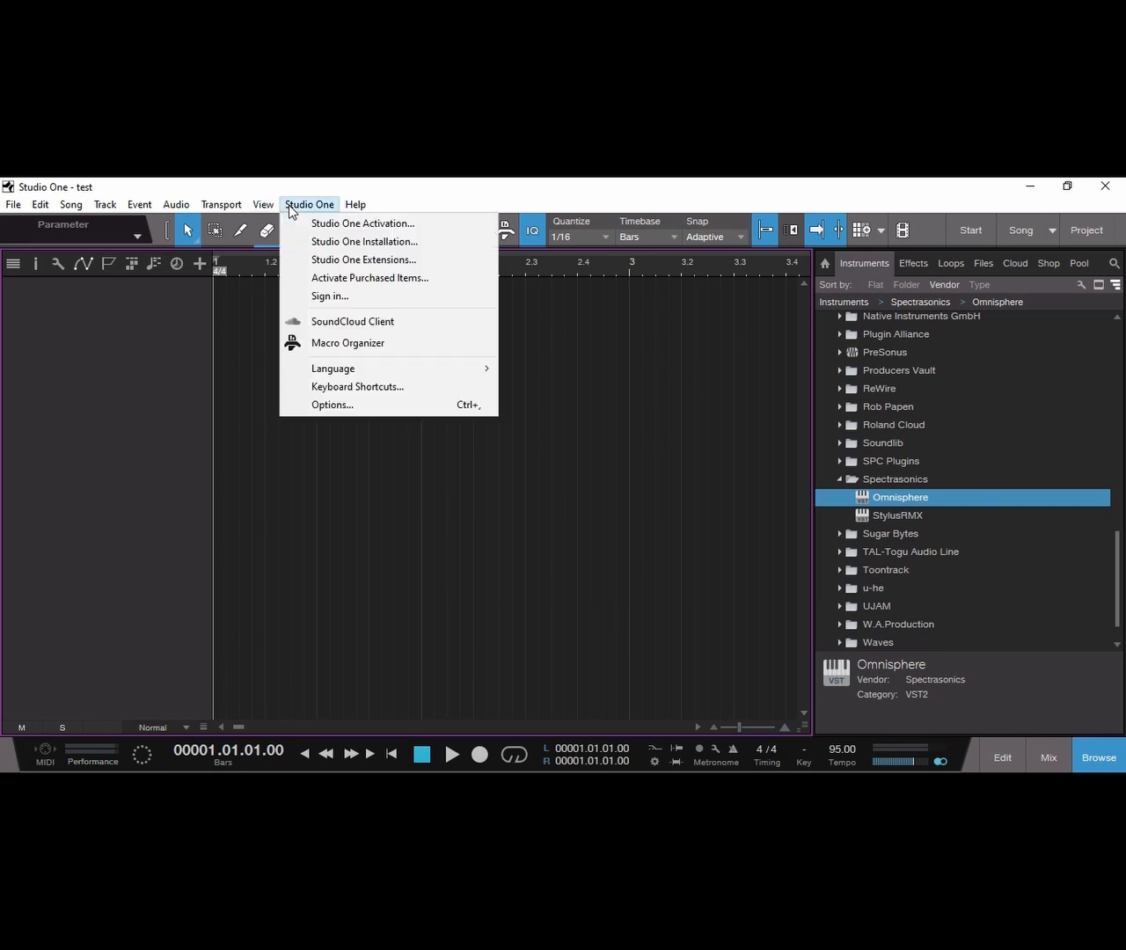
click(325, 404)
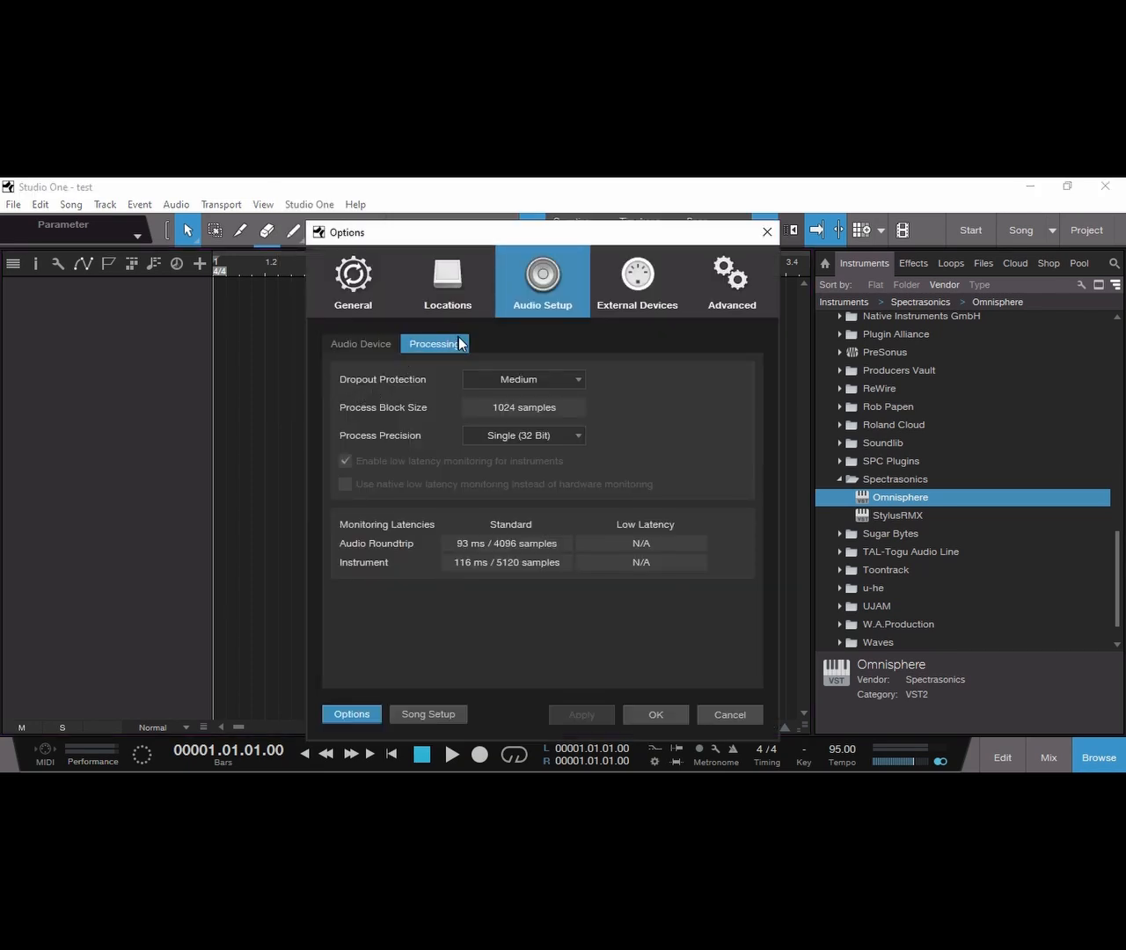
click(443, 717)
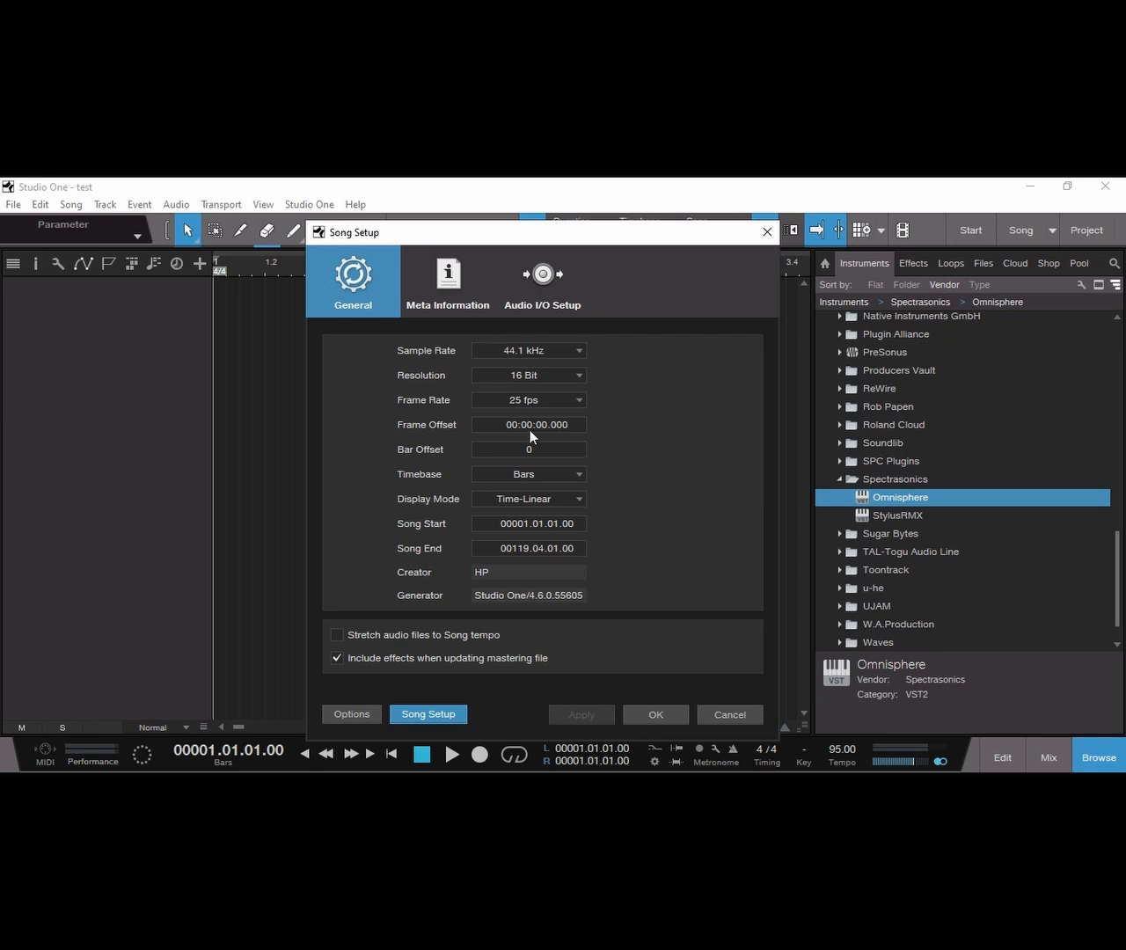
click(435, 294)
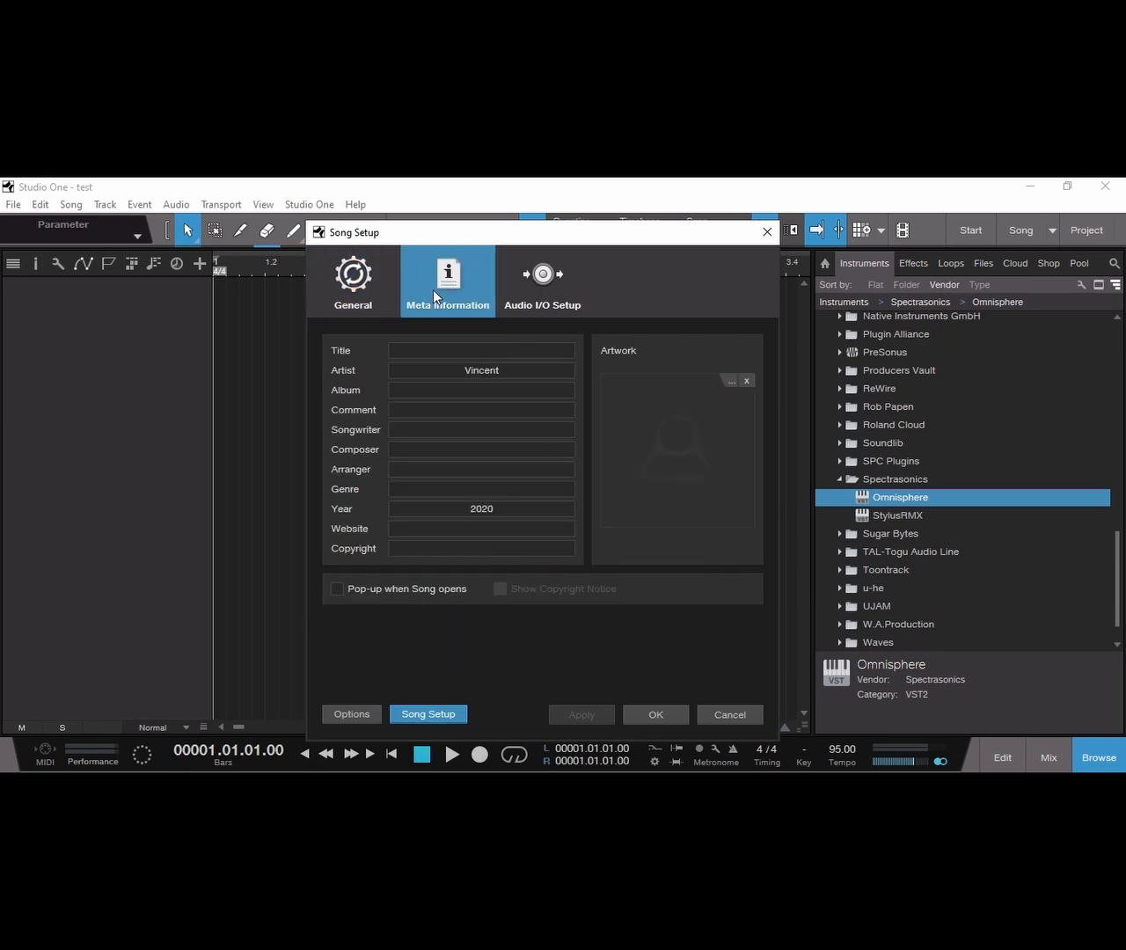
click(445, 349)
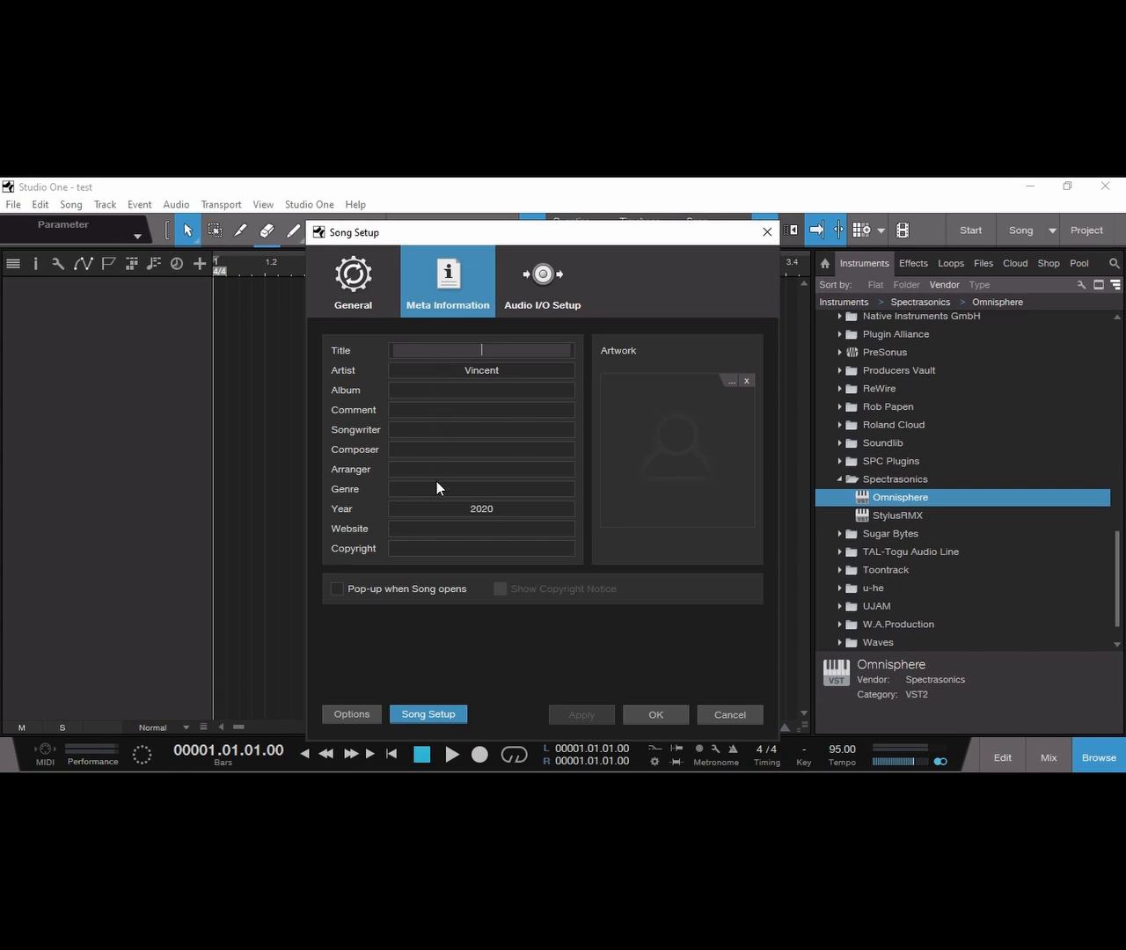
click(542, 290)
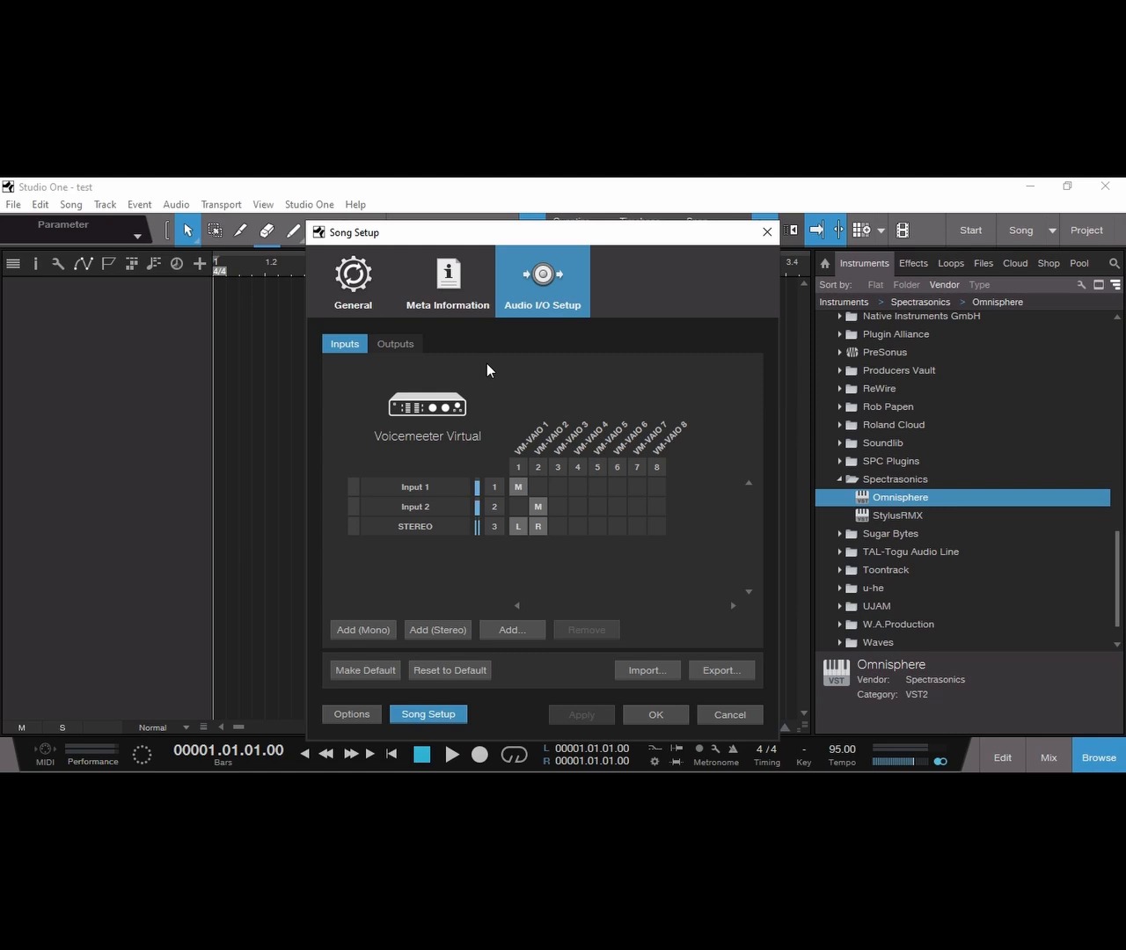
mouse_move(666, 772)
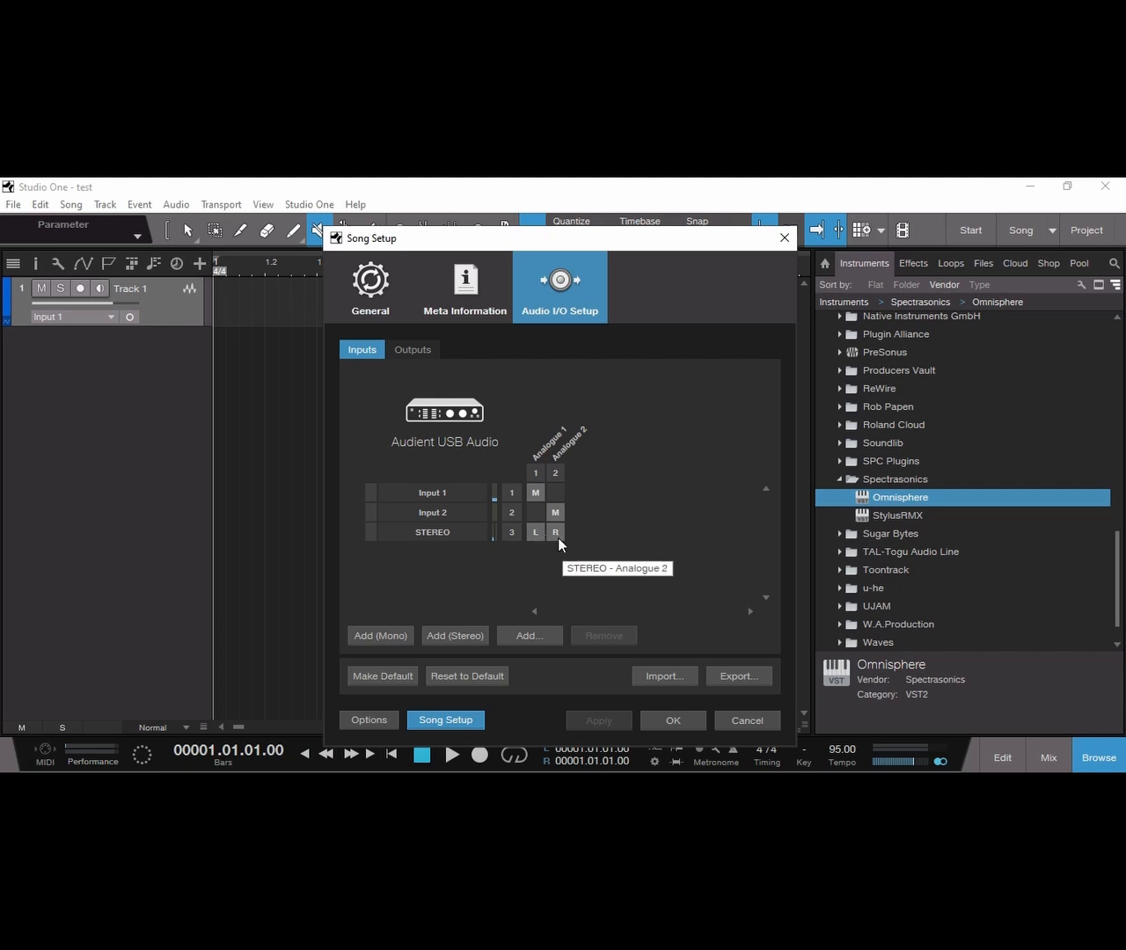
click(417, 352)
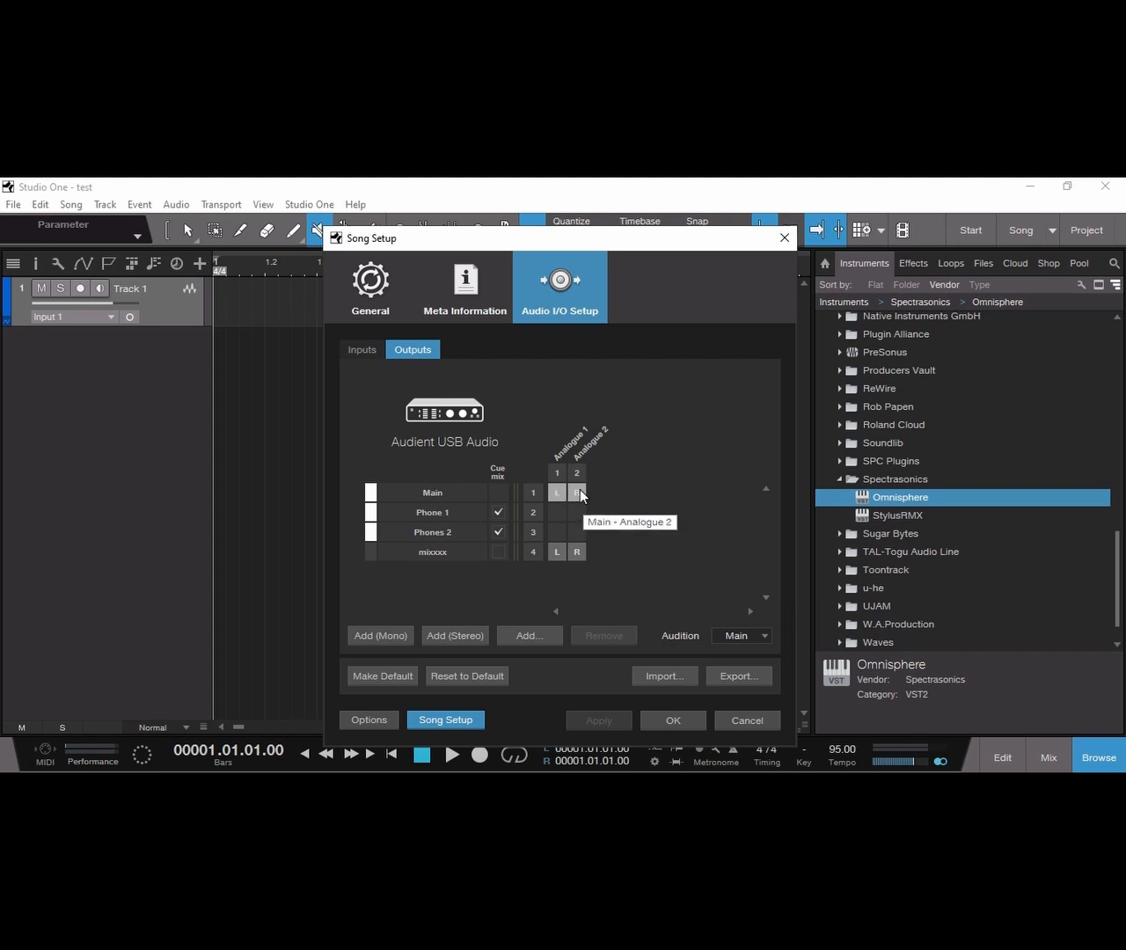
click(743, 721)
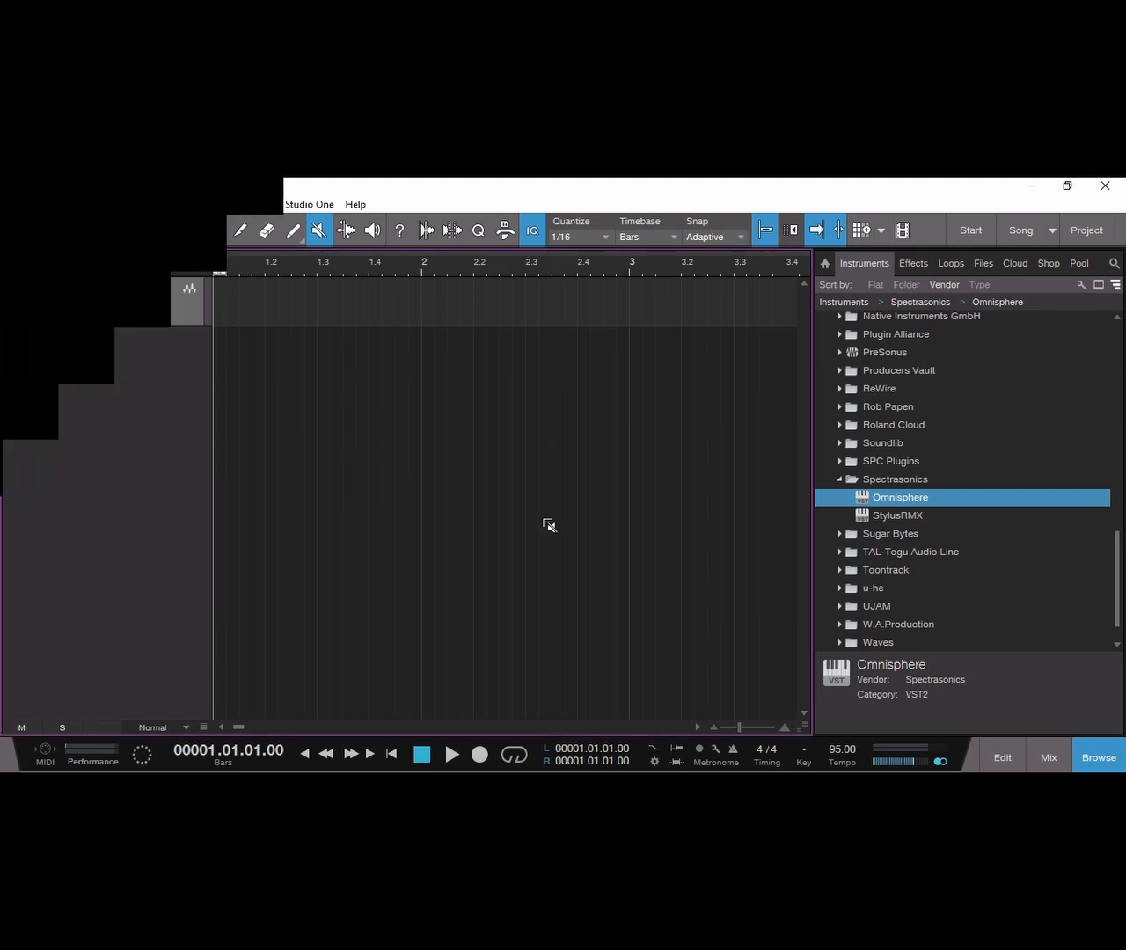
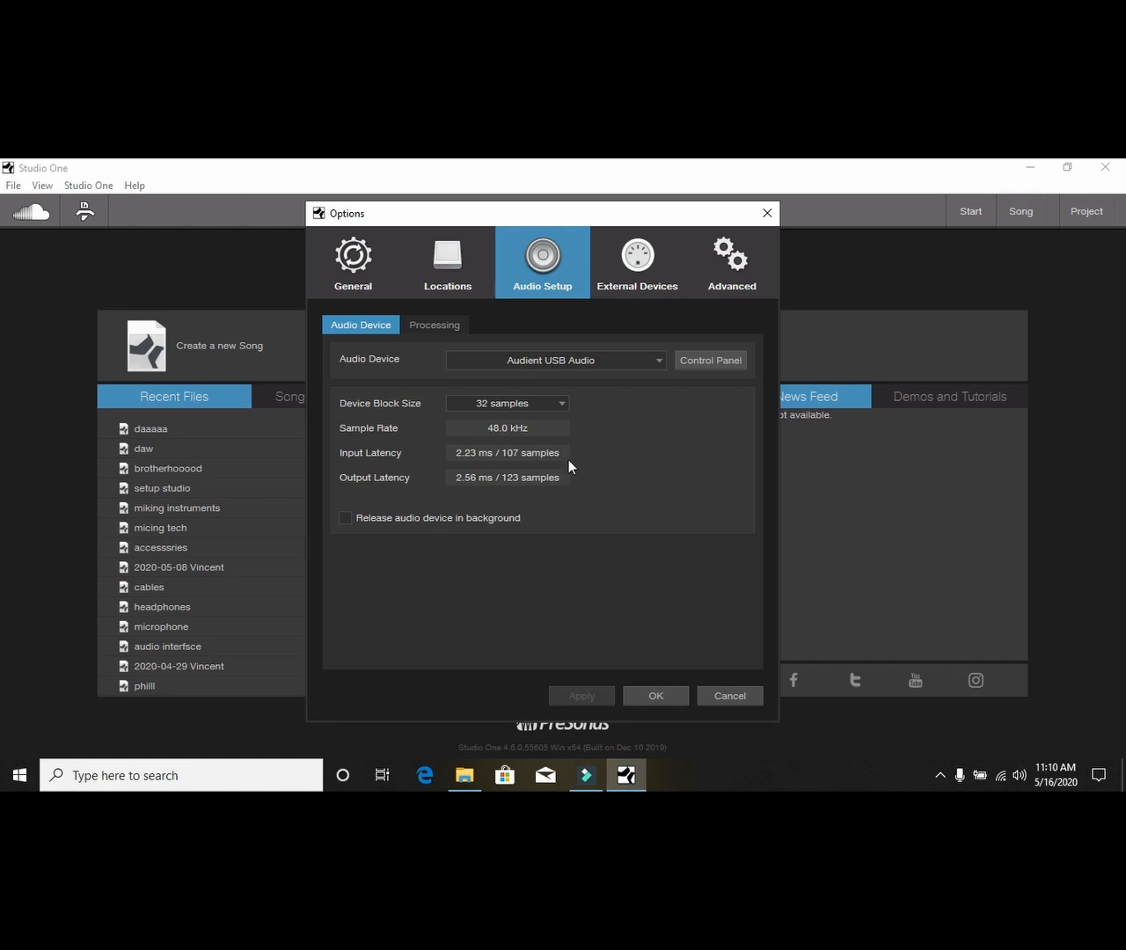
Accept the audio device options and create a new empty song with the default title and settings.
click(655, 695)
click(654, 696)
click(233, 350)
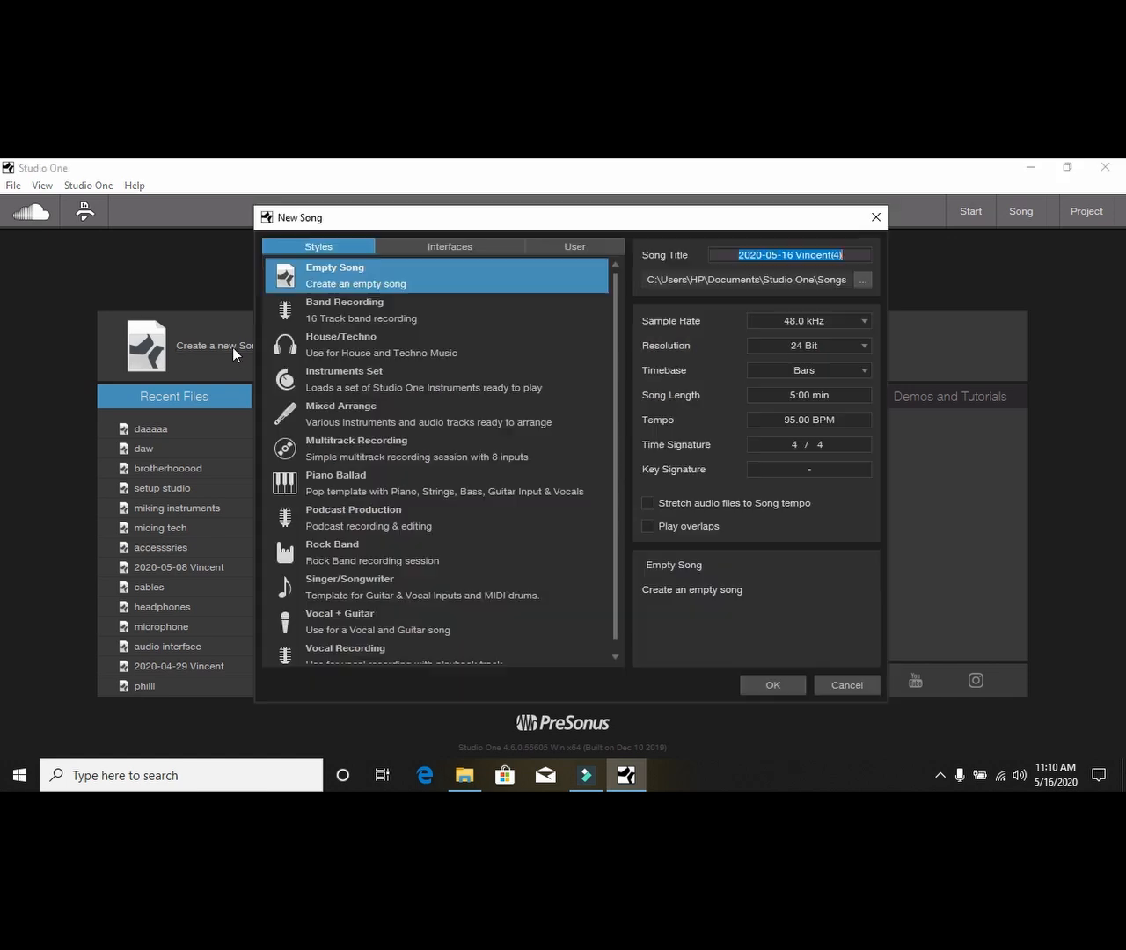
click(772, 684)
Add a mono audio track to the song and arm it for recording.
right_click(145, 316)
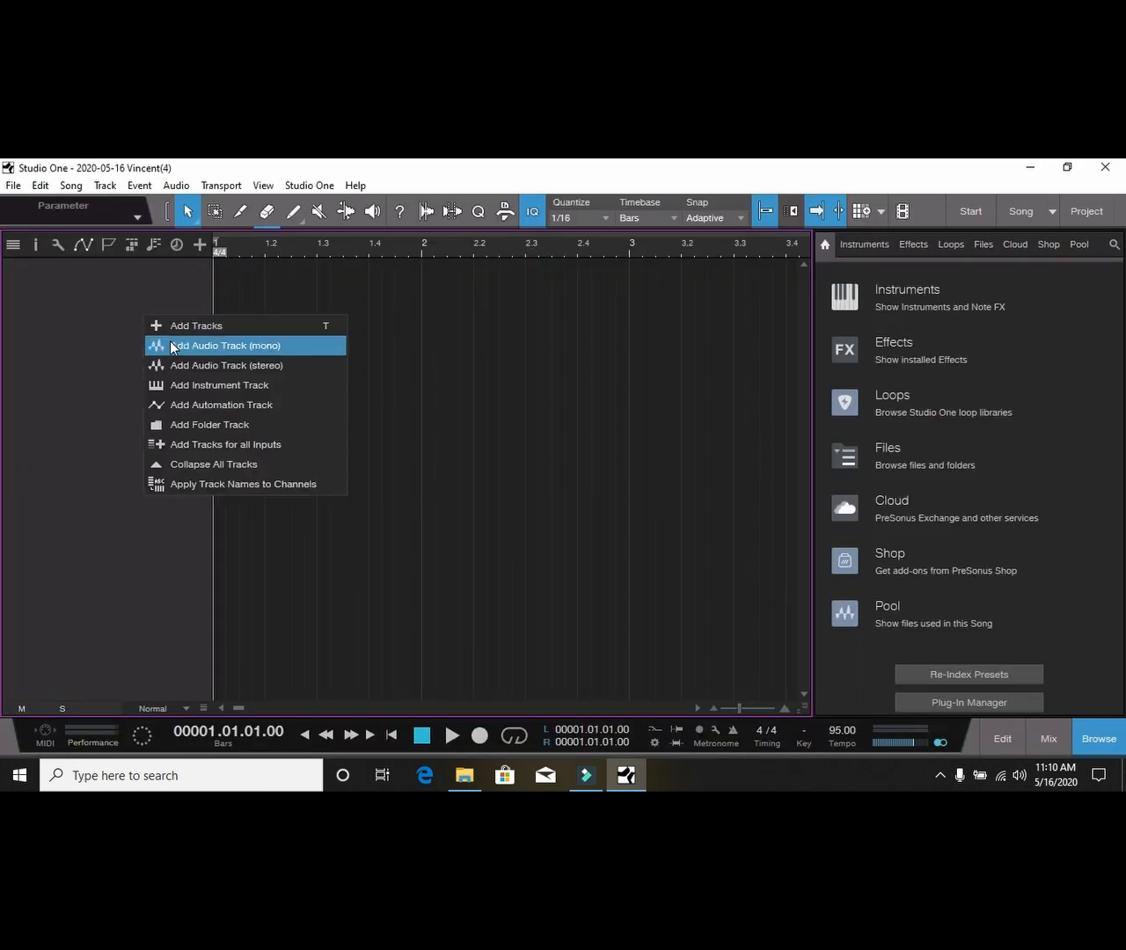
click(170, 344)
click(86, 271)
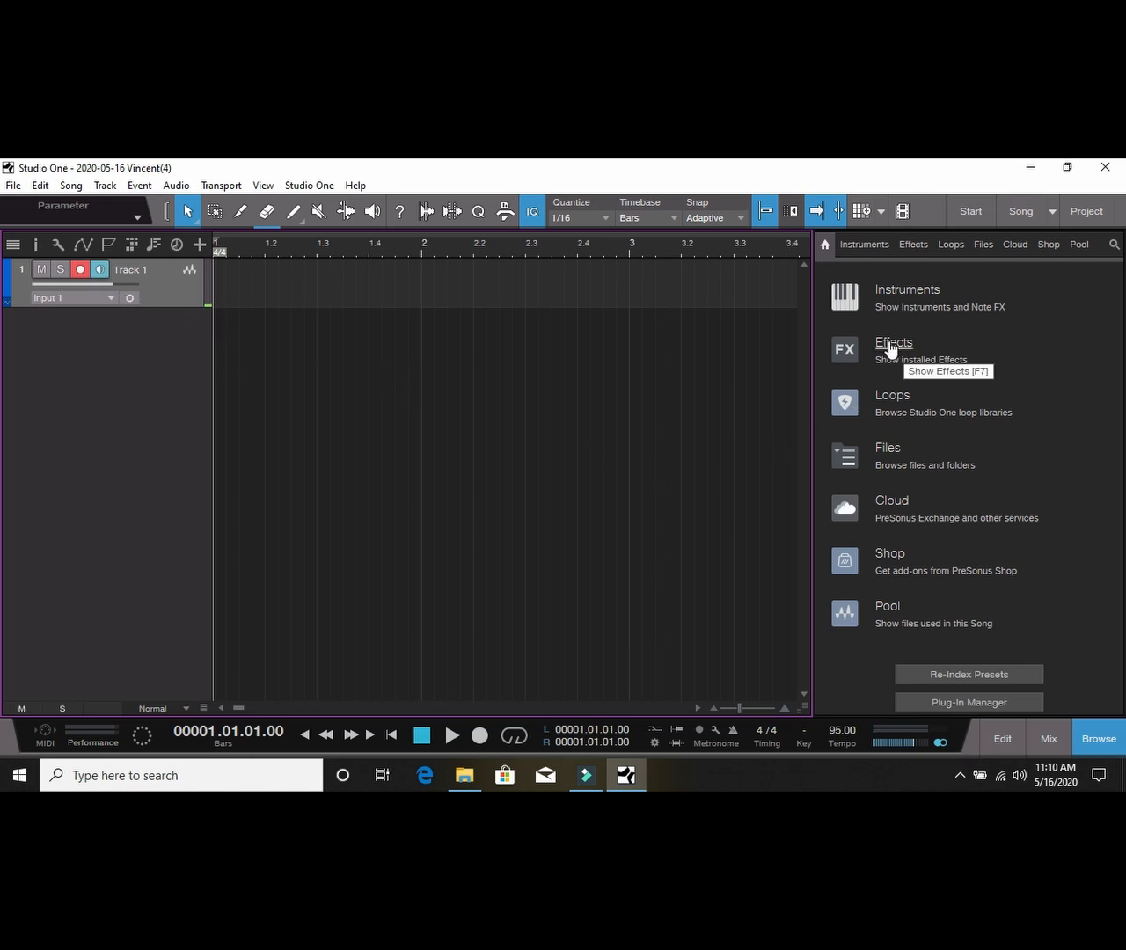
Show the Performance Monitor beside the track list and add Spectrasonics' Omnisphere from the instrument browser to the arrangement.
click(884, 303)
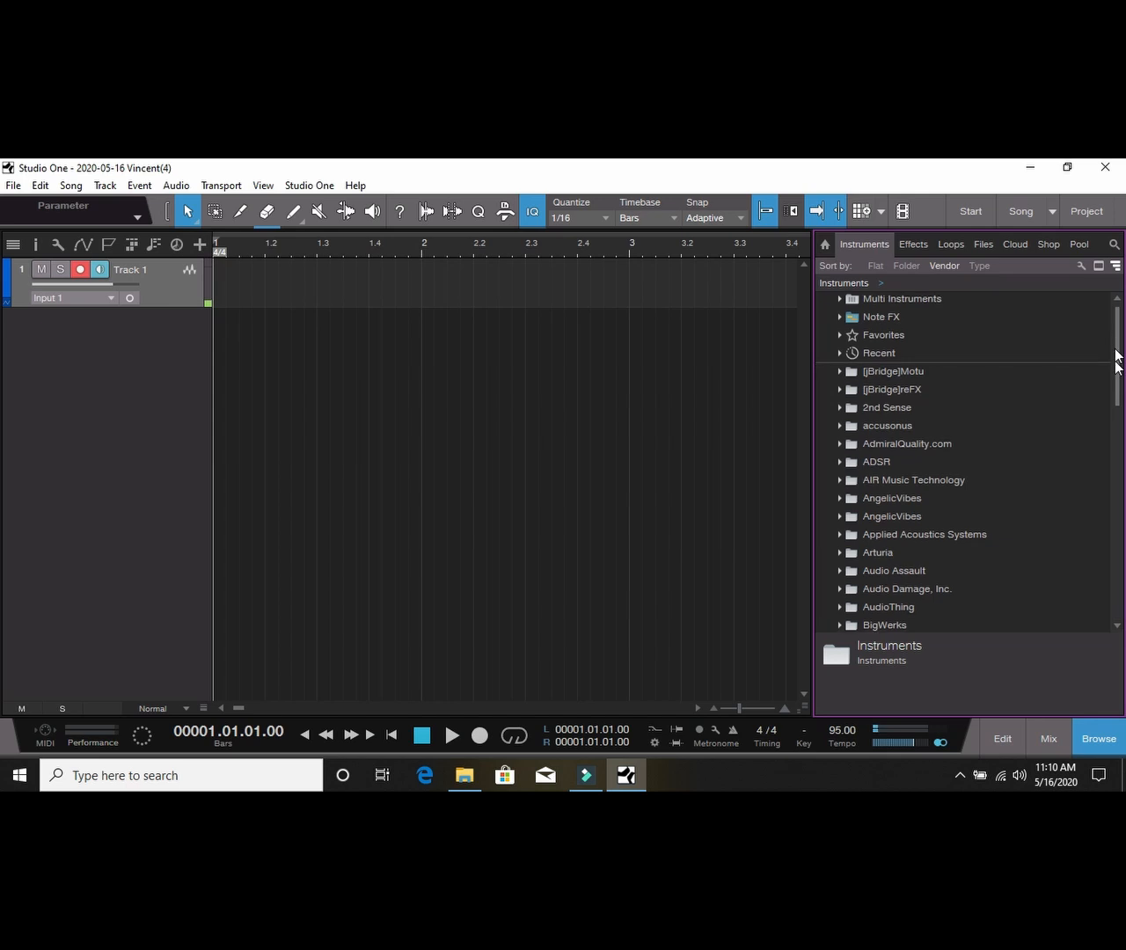
drag(1117, 358, 1116, 611)
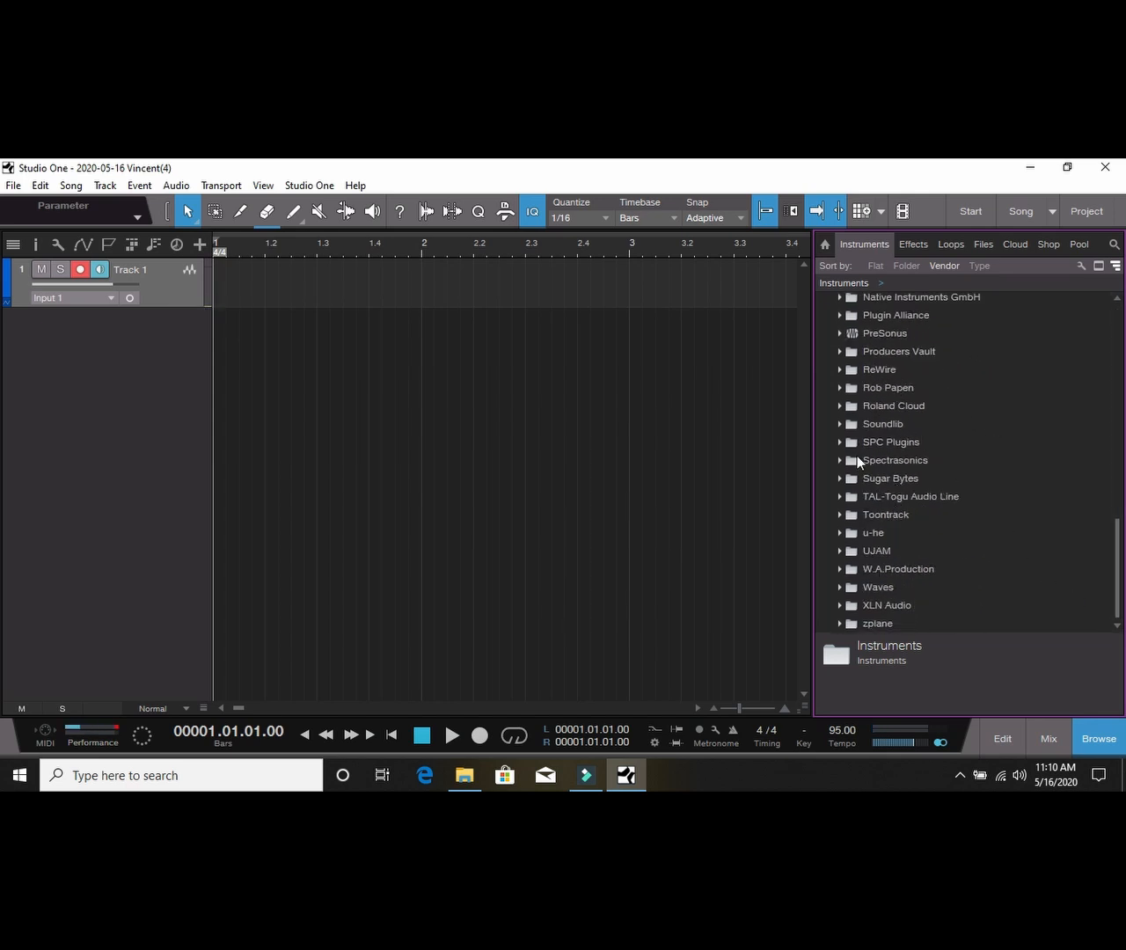
click(97, 730)
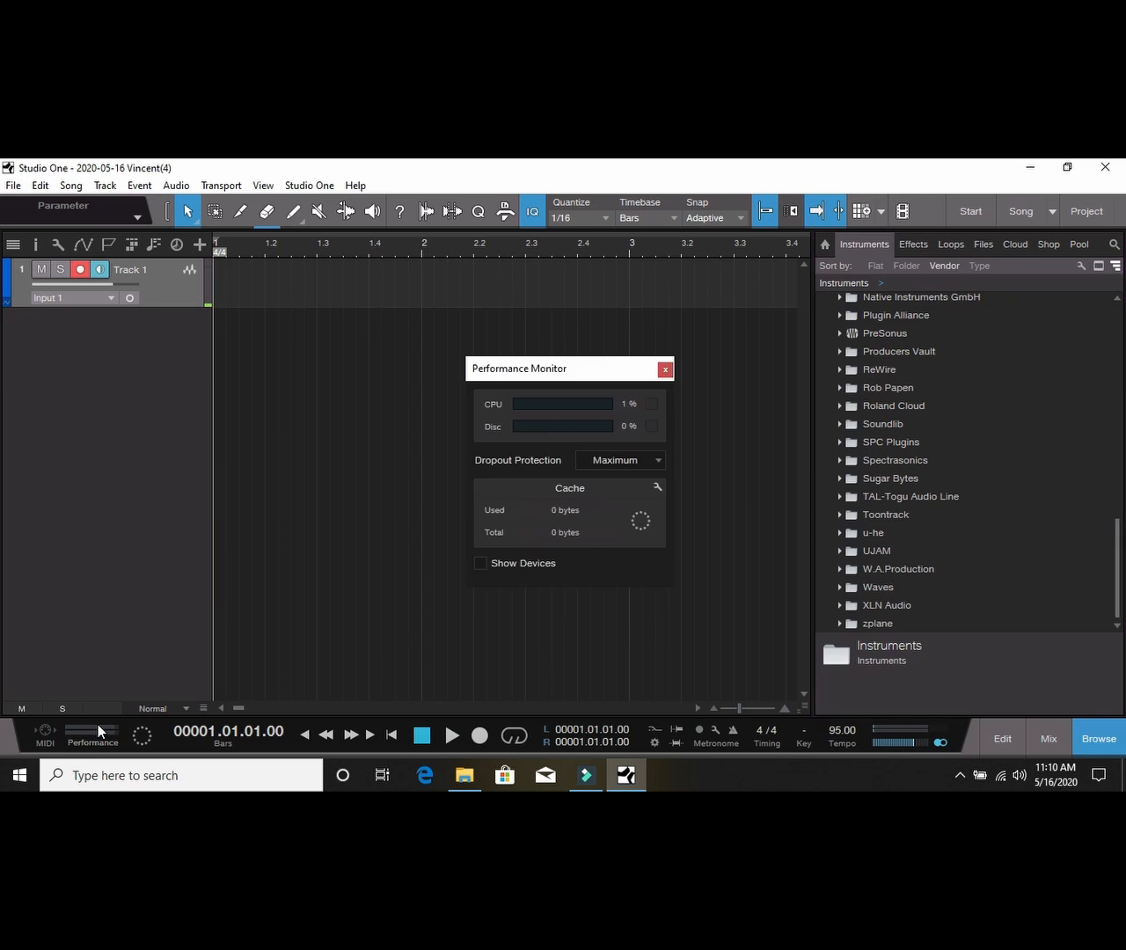
drag(641, 369, 234, 409)
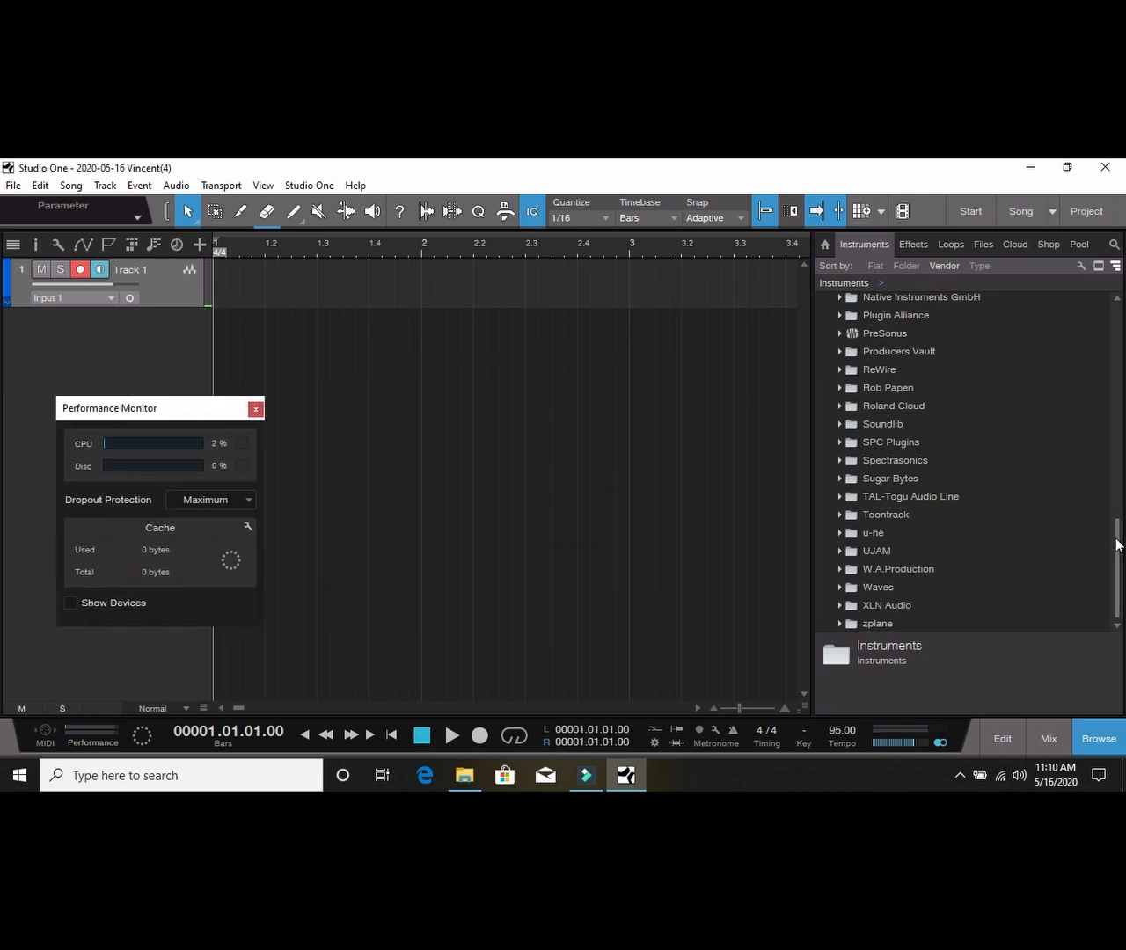
double_click(864, 456)
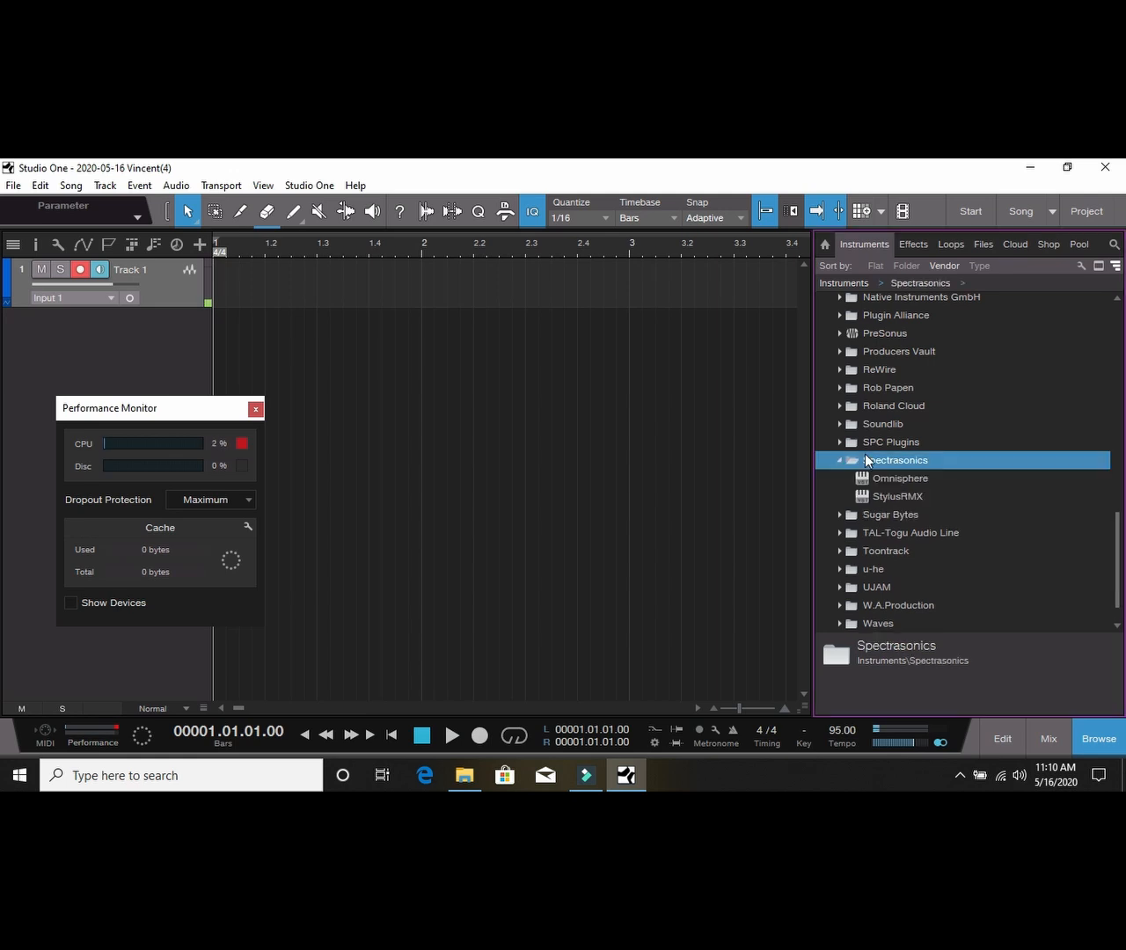
drag(876, 477, 694, 470)
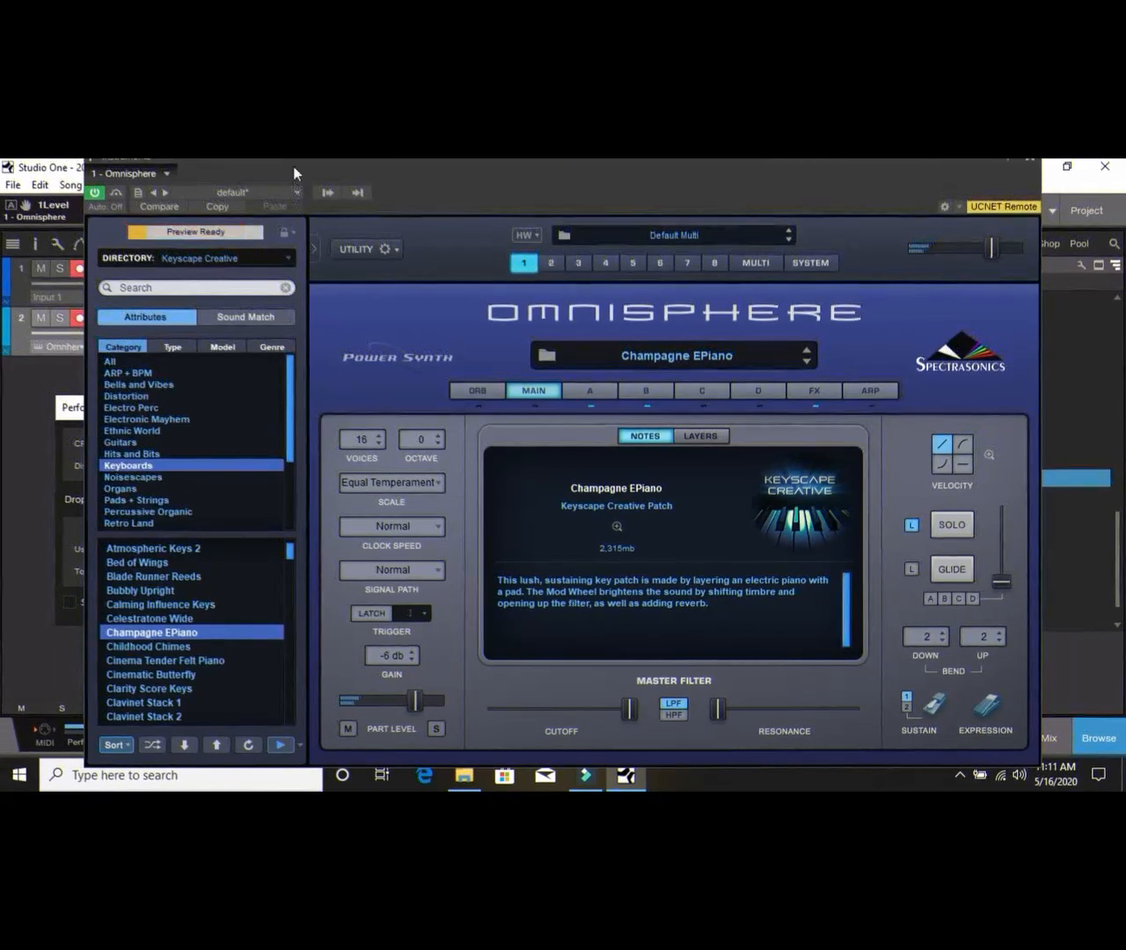
Shift the Omnisphere window aside and try Minimum dropout protection in the Performance Monitor.
drag(294, 173, 513, 181)
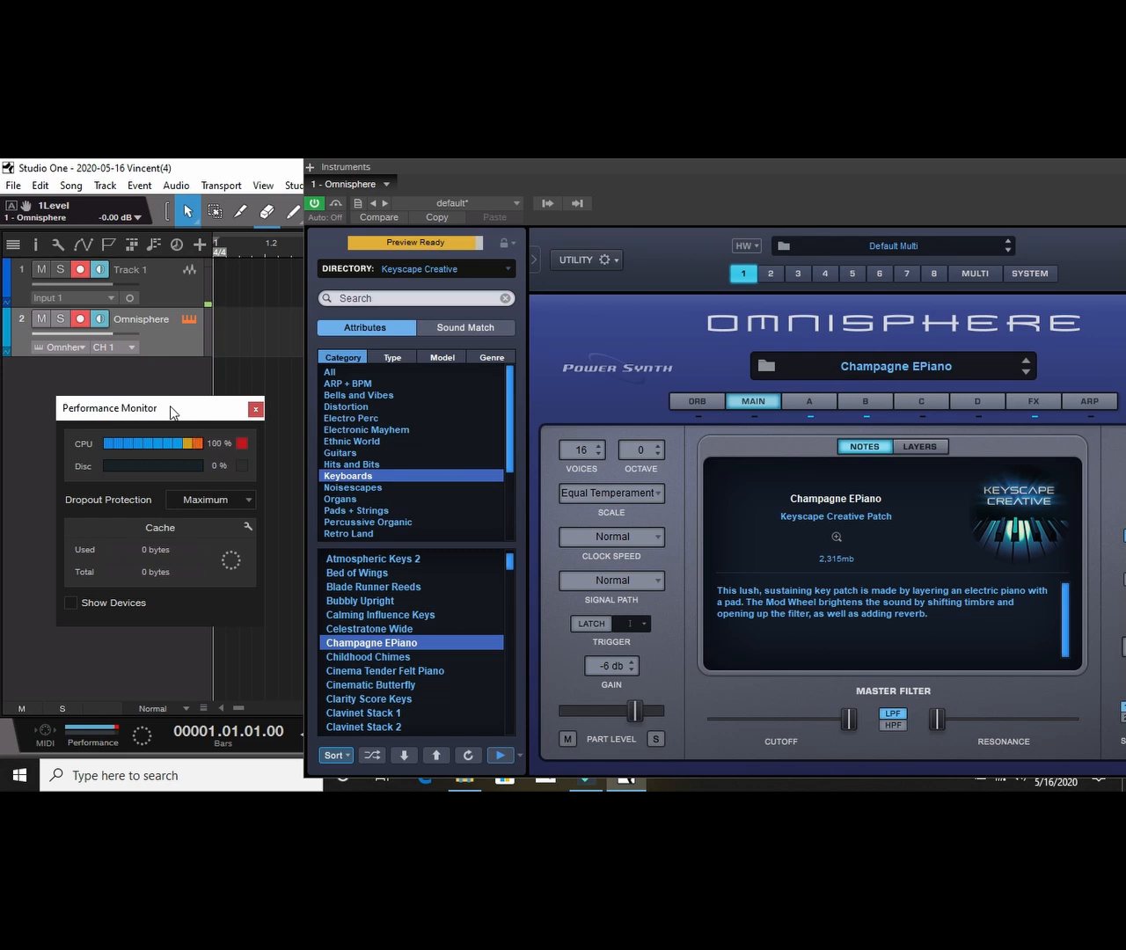
click(110, 735)
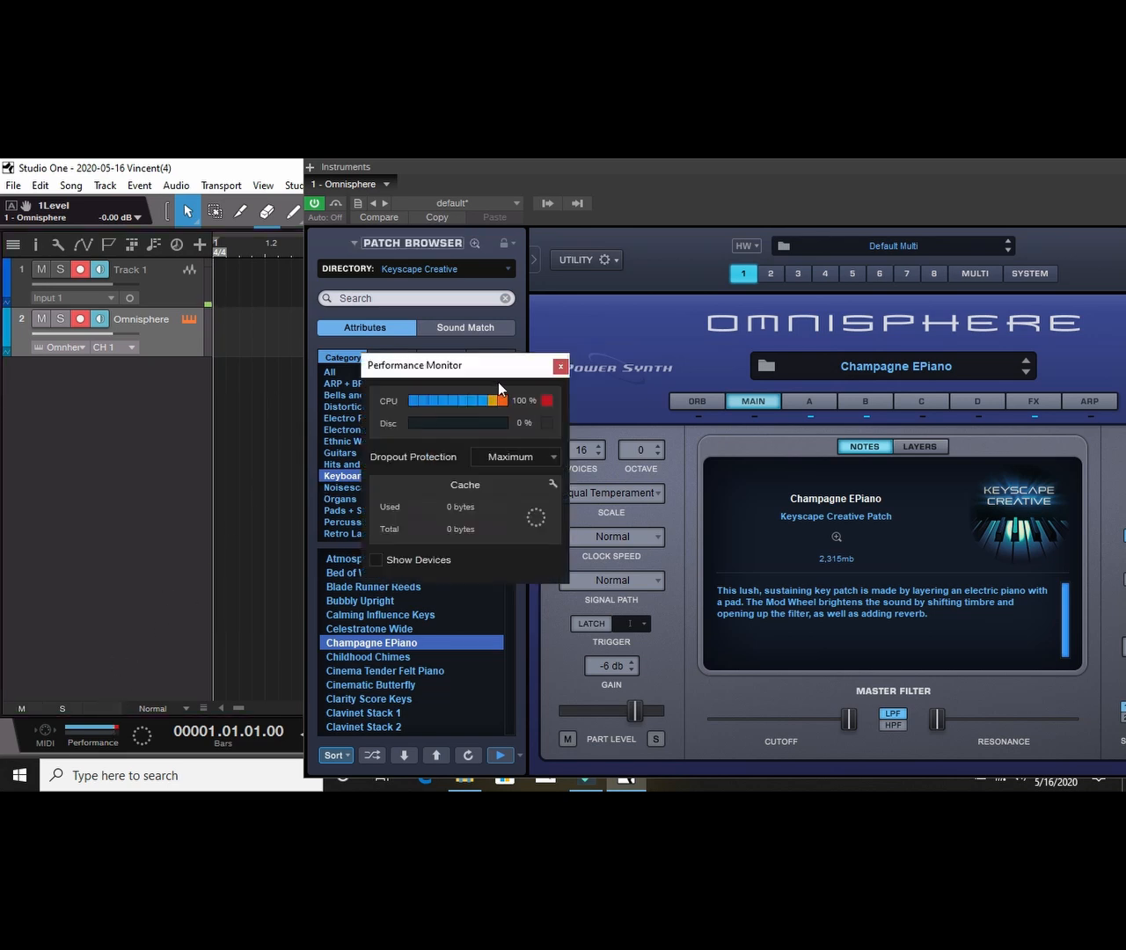
click(509, 457)
click(520, 512)
click(528, 465)
click(526, 474)
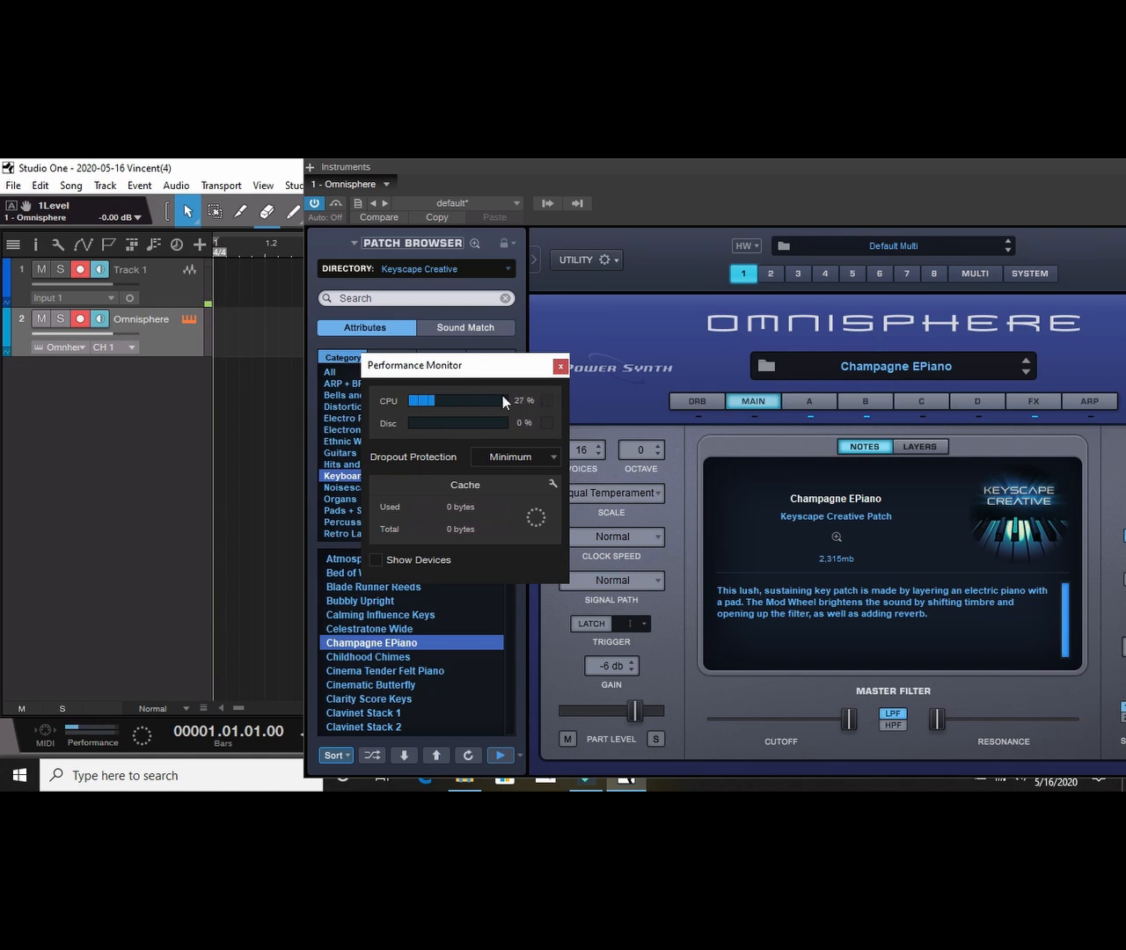
Arrange the Performance Monitor and Omnisphere windows so the transport is accessible, and start the transport.
drag(490, 369, 205, 413)
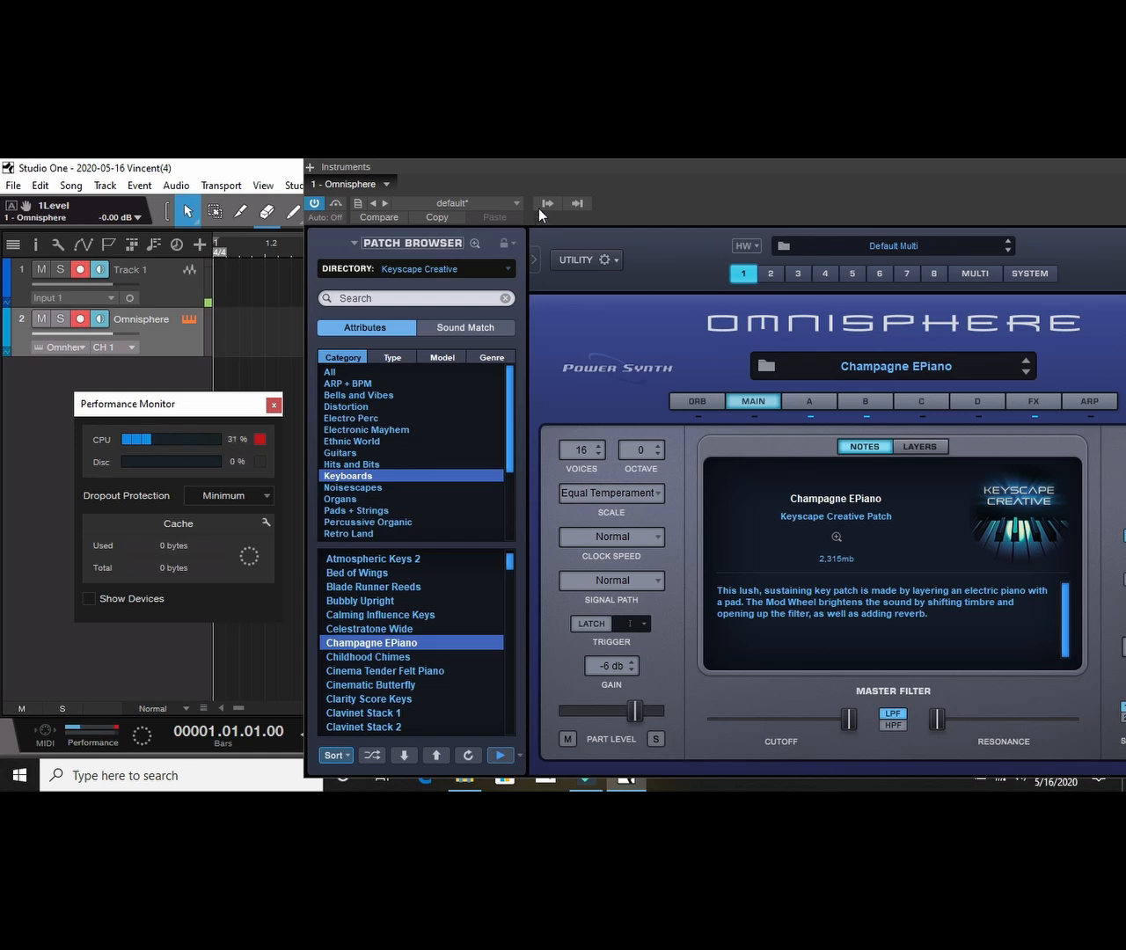
drag(564, 172, 772, 178)
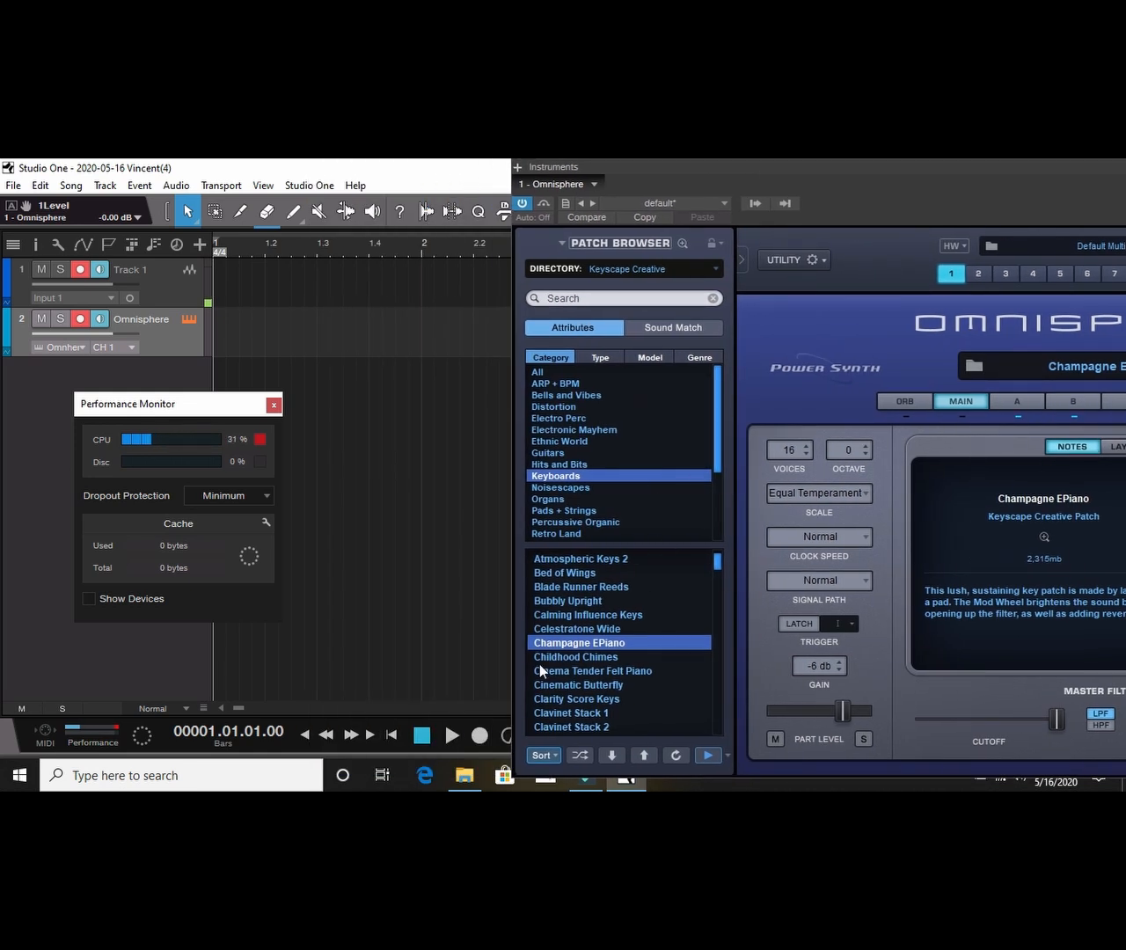
click(482, 736)
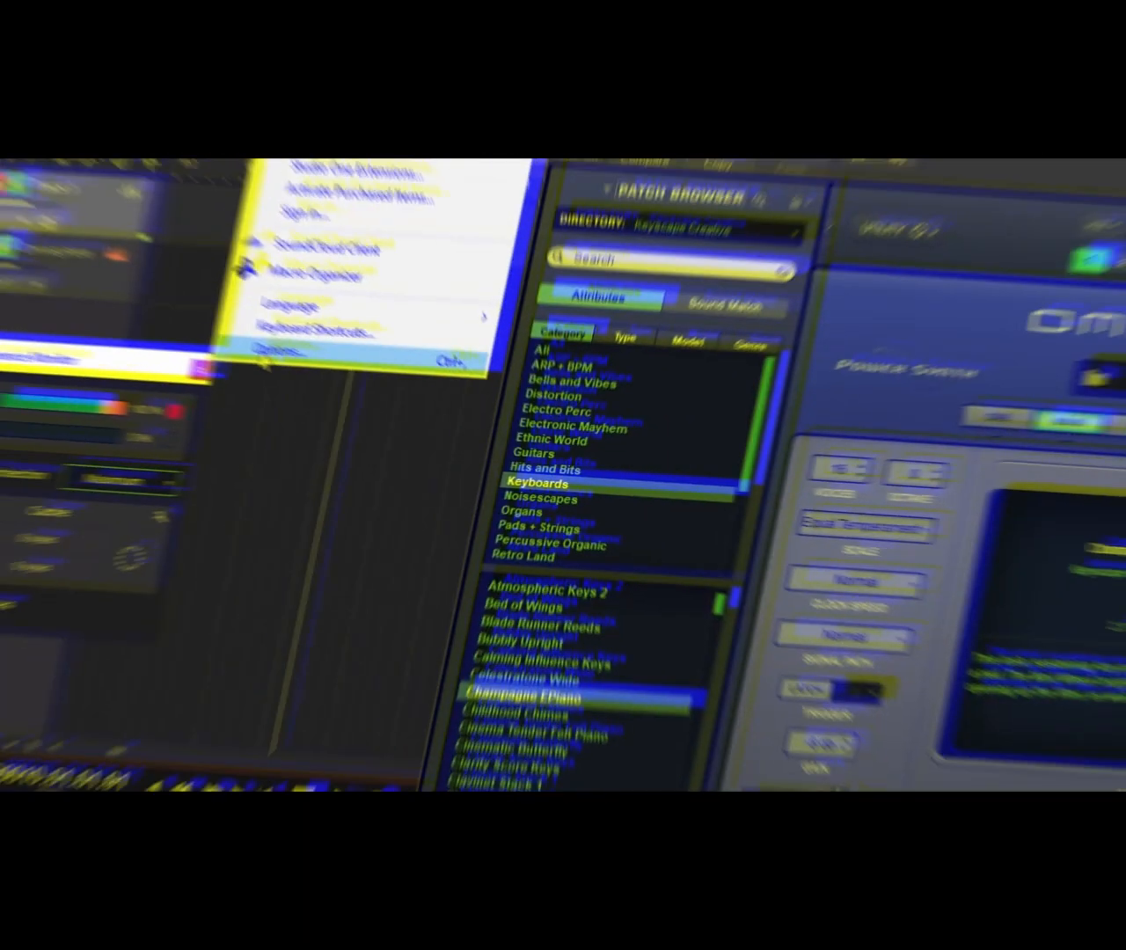
Set the Audient USB Audio device's block size to 2048 samples in the audio options.
click(314, 394)
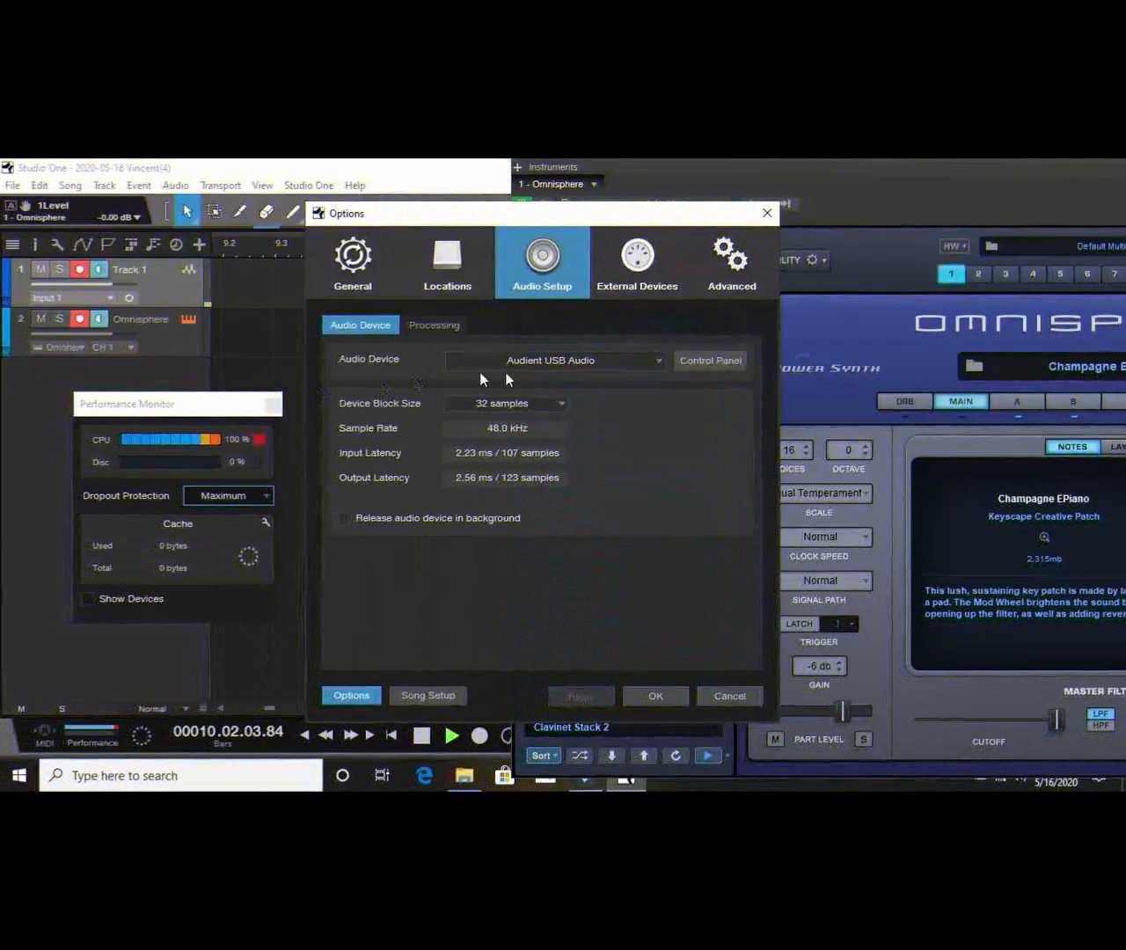
click(560, 359)
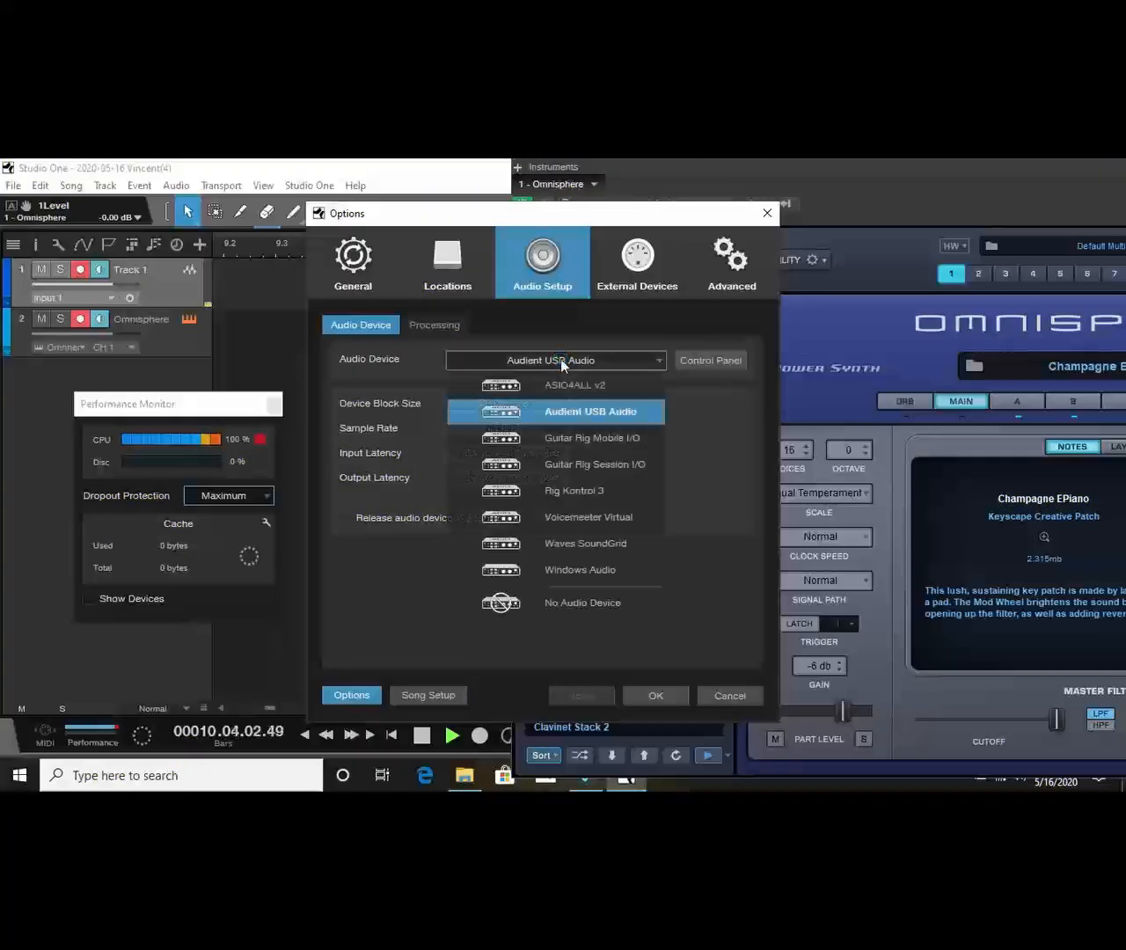
click(558, 403)
click(545, 407)
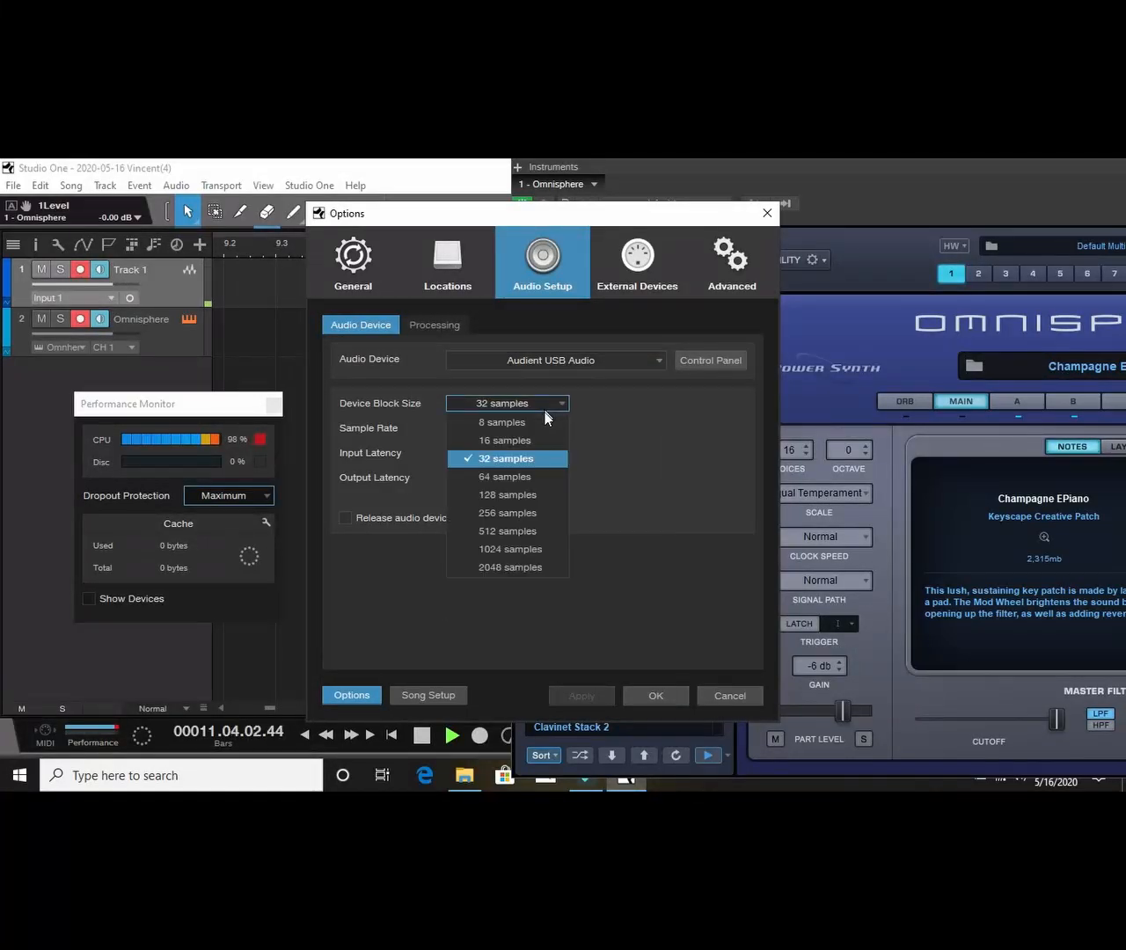
click(531, 566)
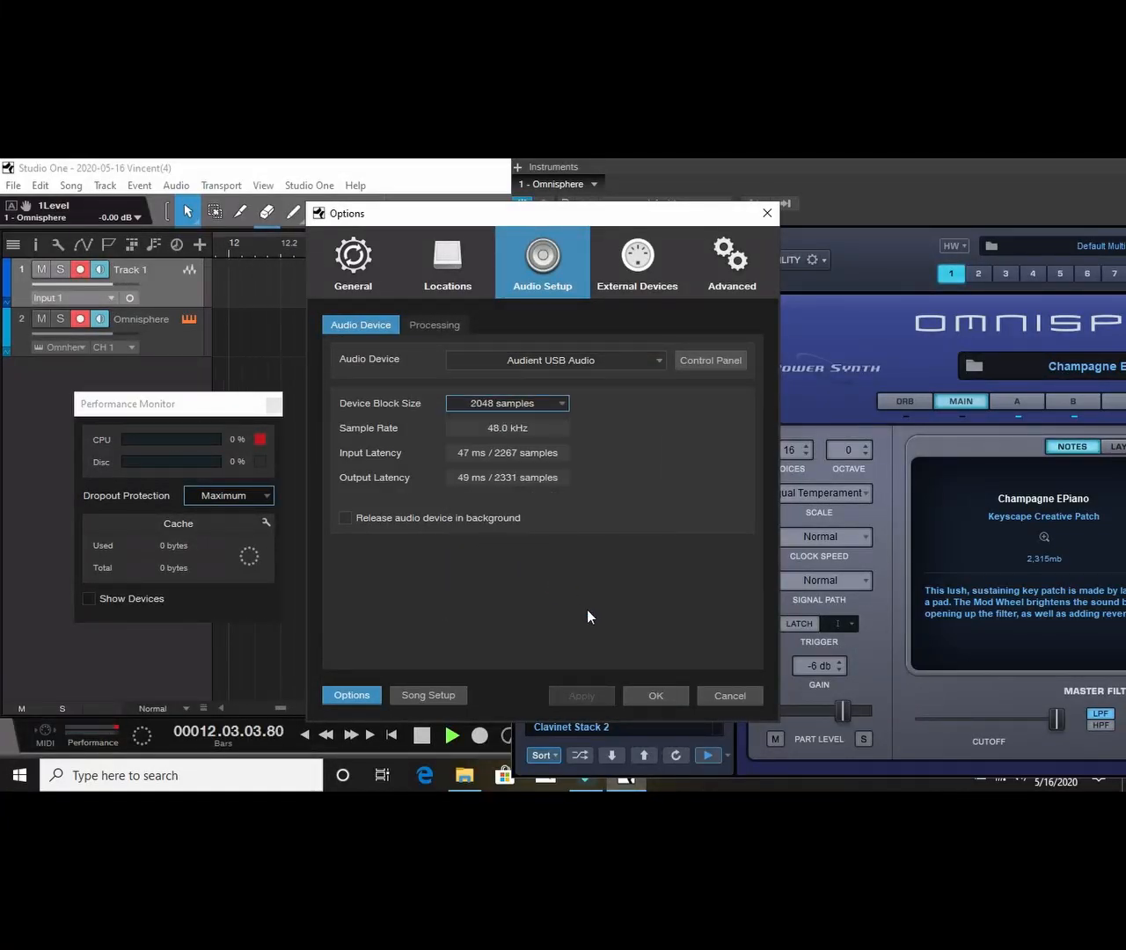
click(669, 692)
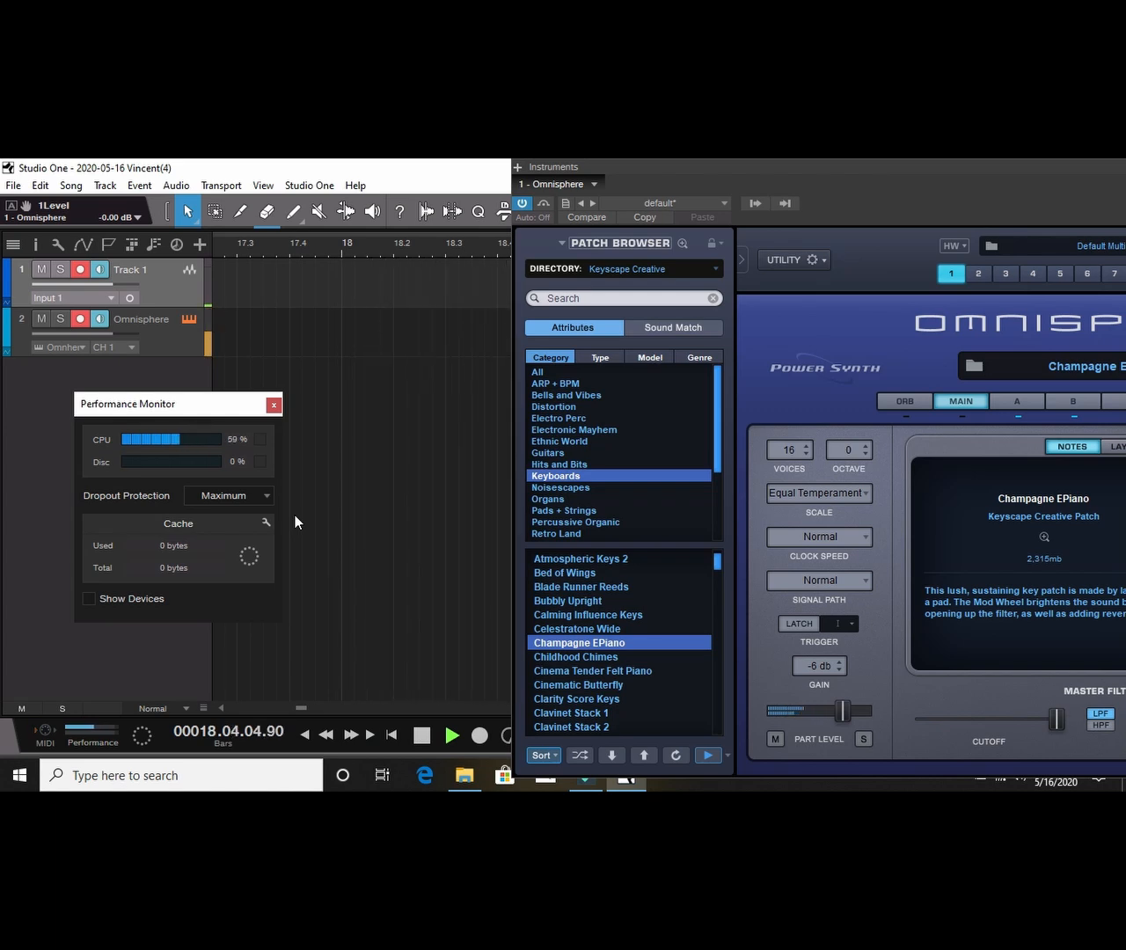
Record a short take on the armed Track 1 and Omnisphere tracks, stopping at about bar 26.
click(479, 737)
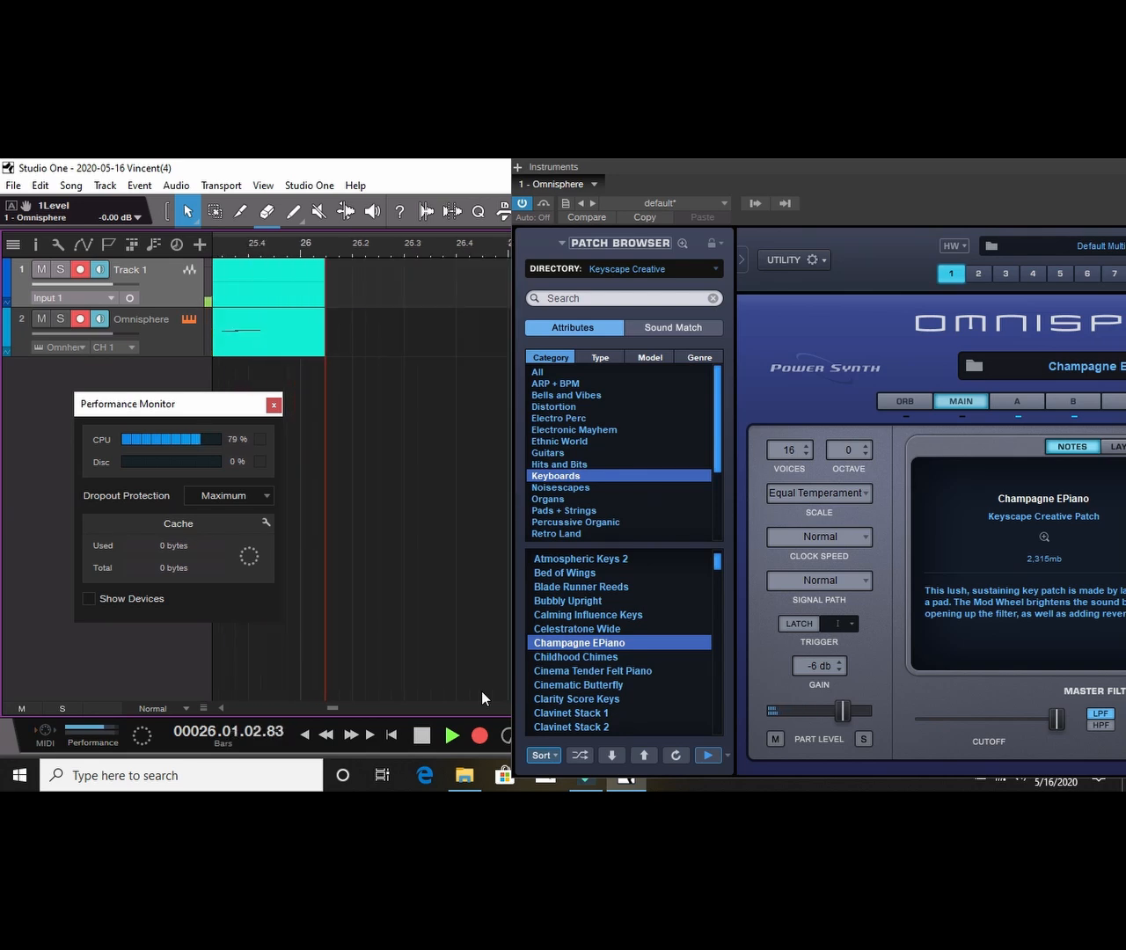
key(space)
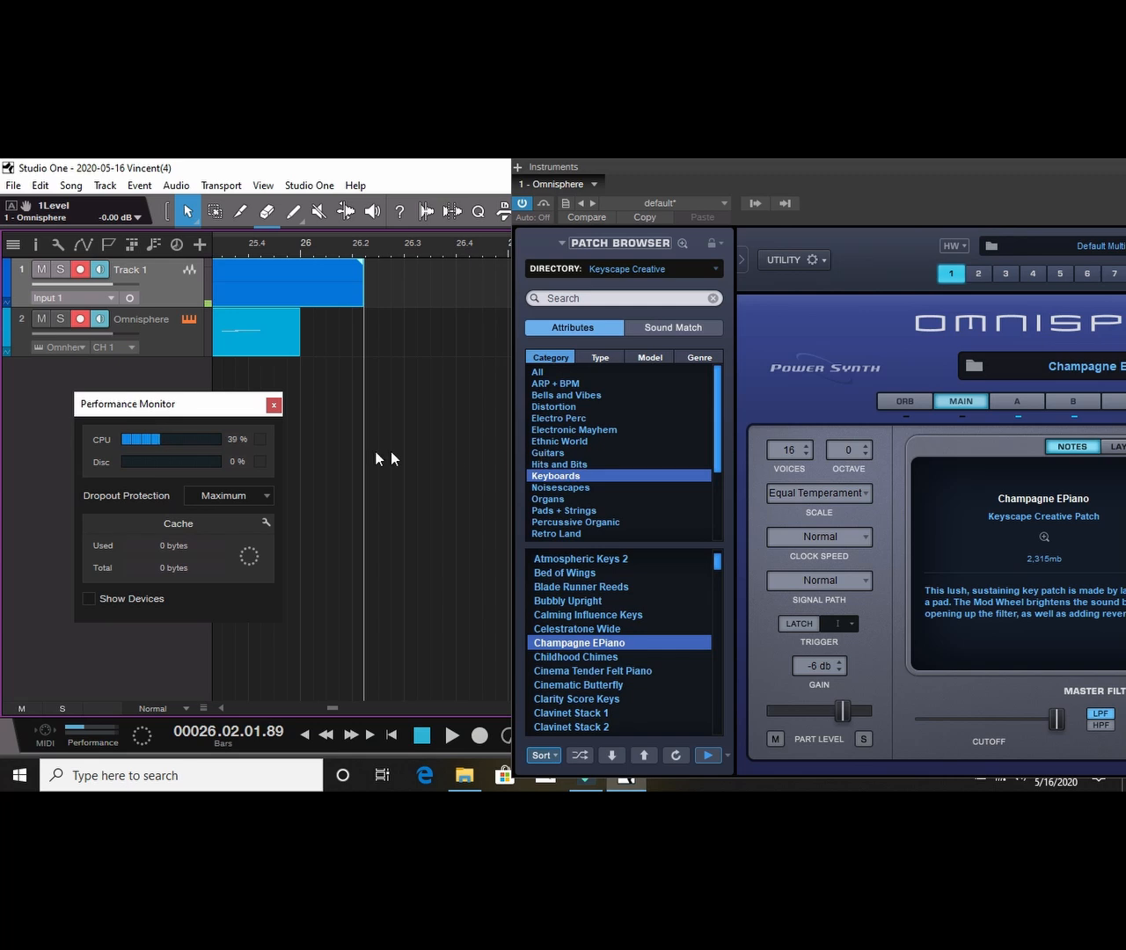
Set the Audient USB Audio device's block size to 256 samples and accept the options.
click(307, 185)
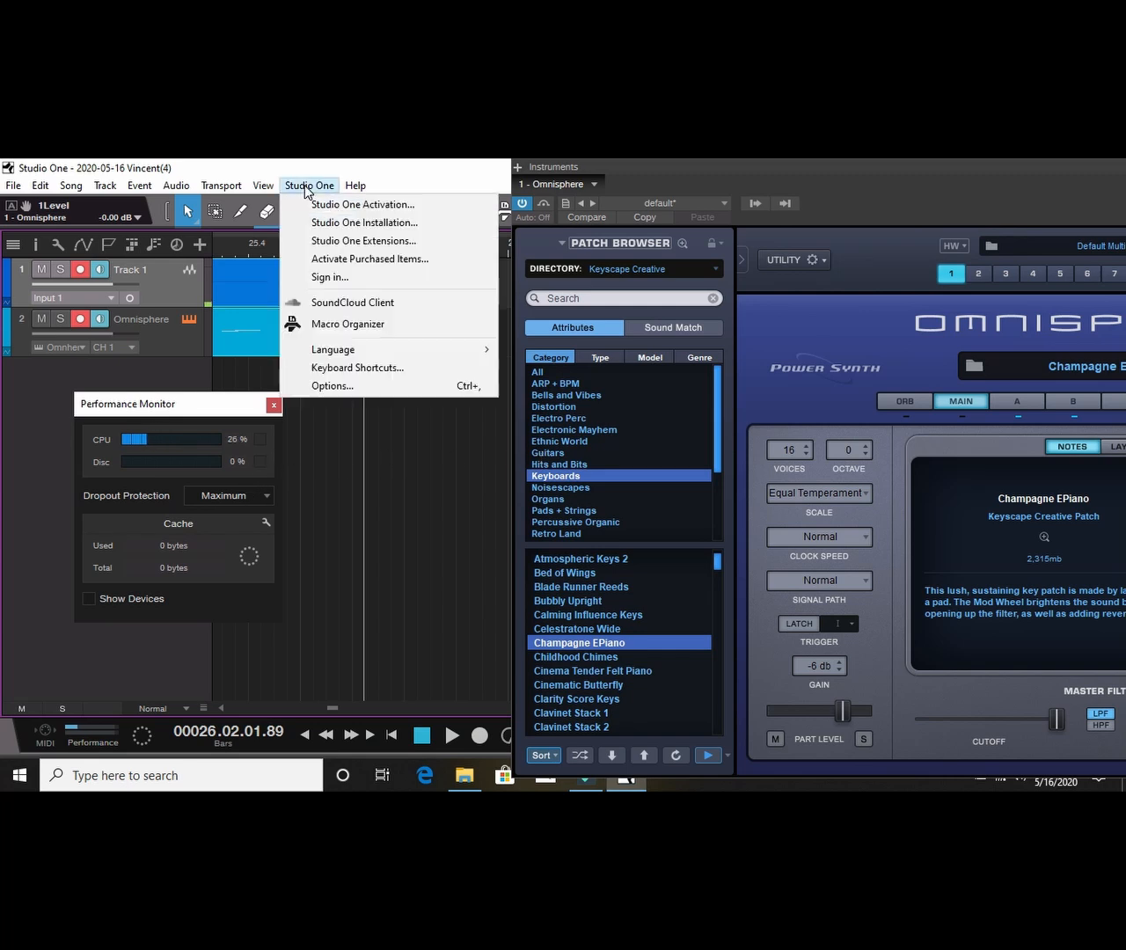
click(324, 386)
click(483, 401)
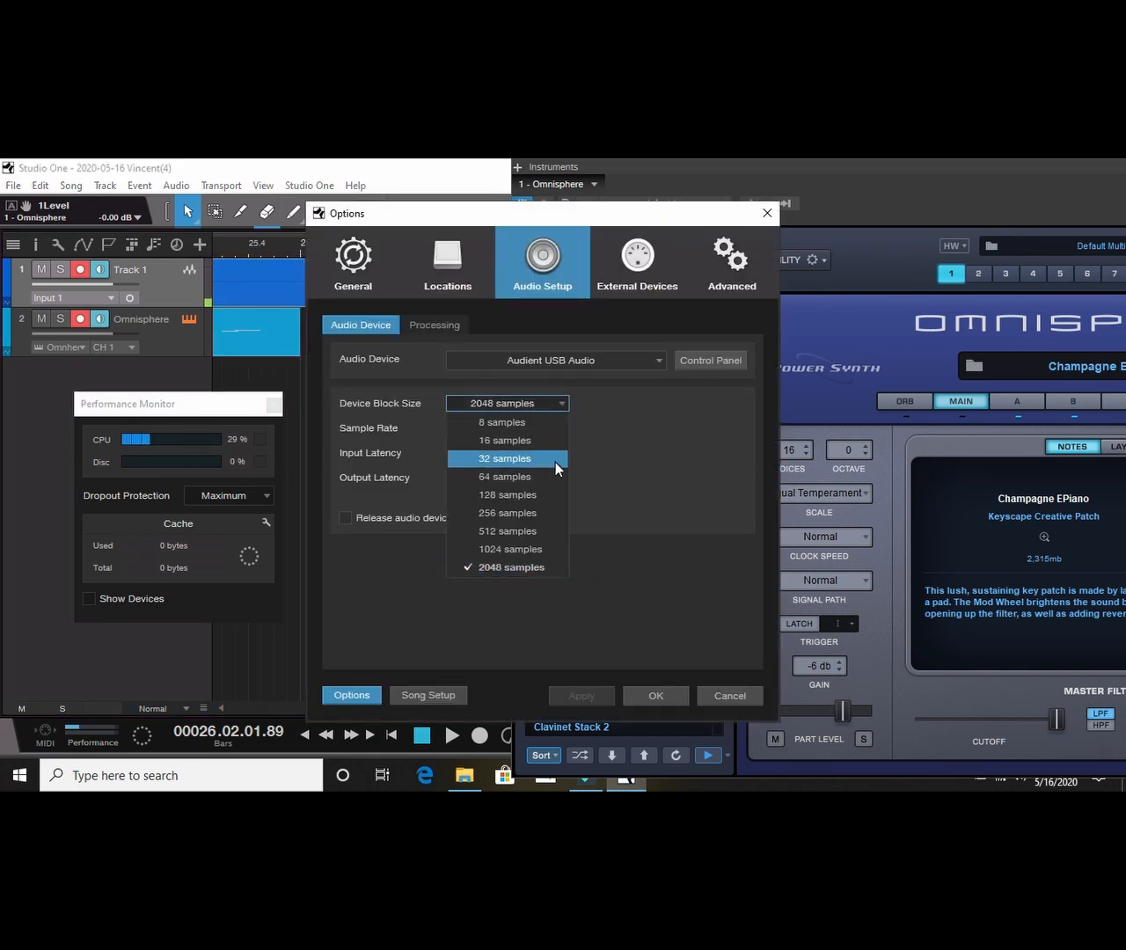
click(552, 512)
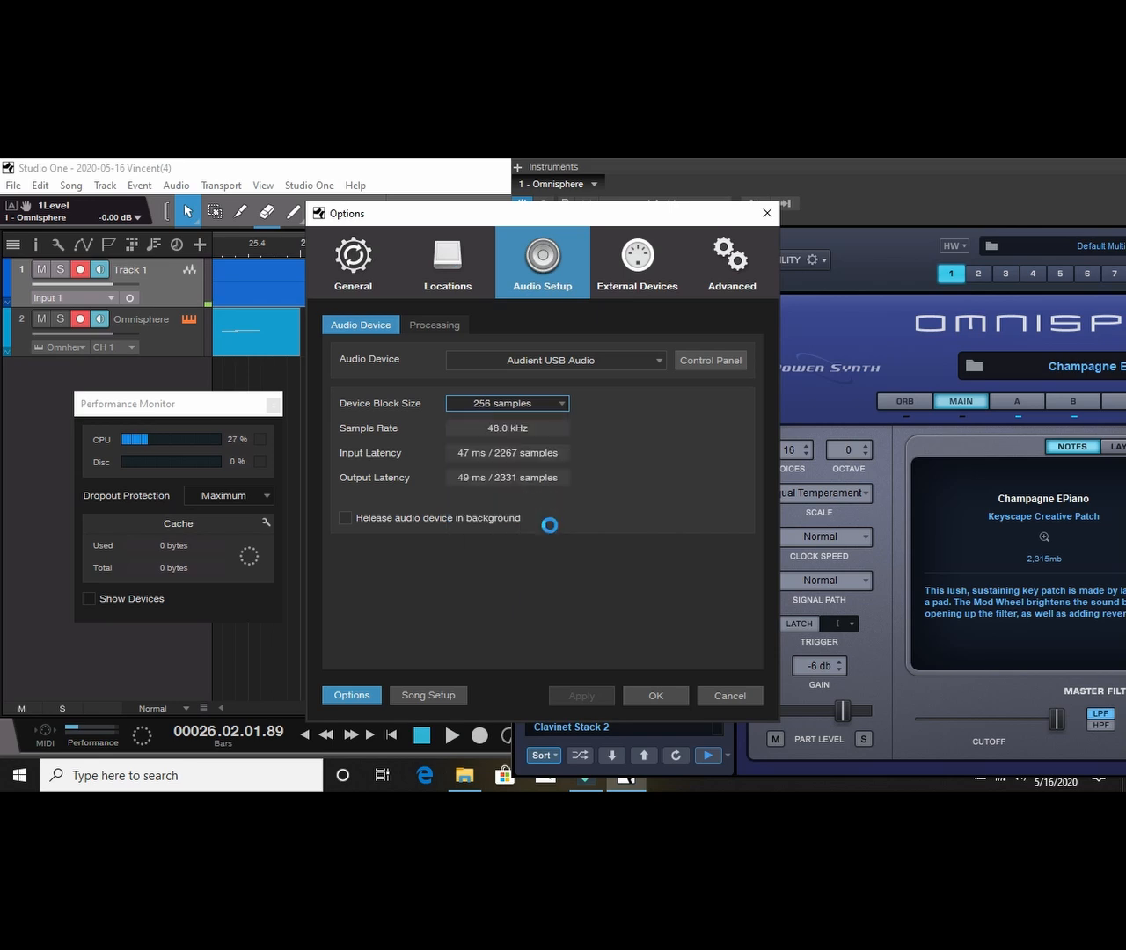
click(658, 695)
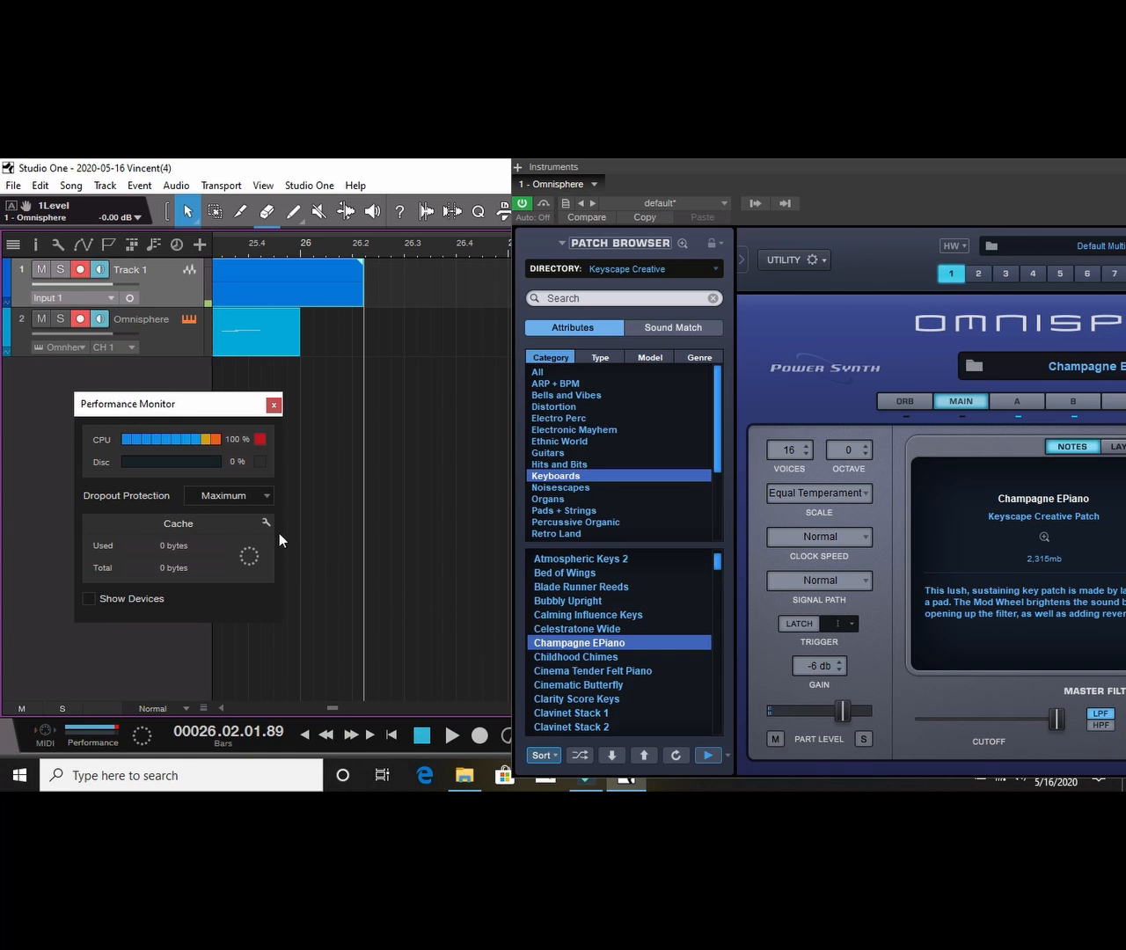
Set dropout protection to Medium in the Performance Monitor and disarm Track 1 from recording and monitoring.
click(242, 499)
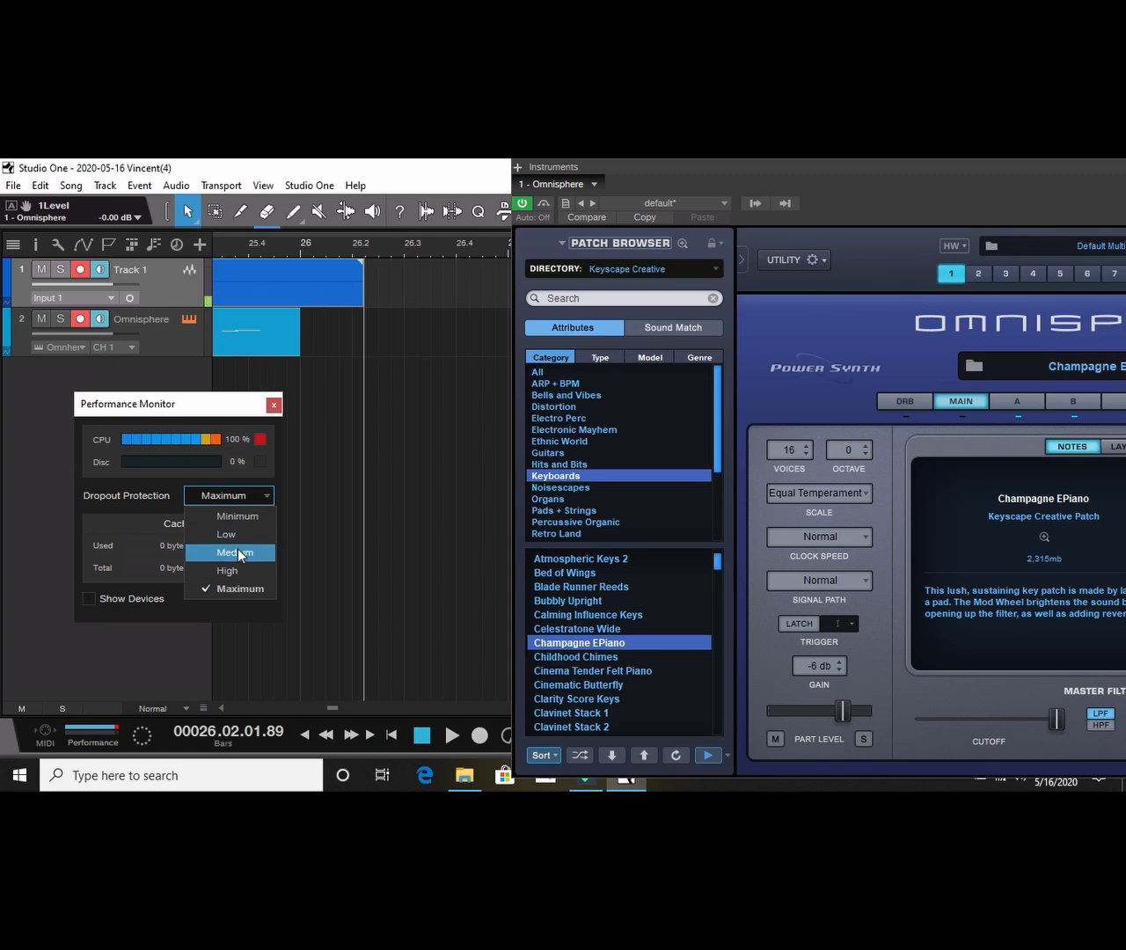
click(237, 548)
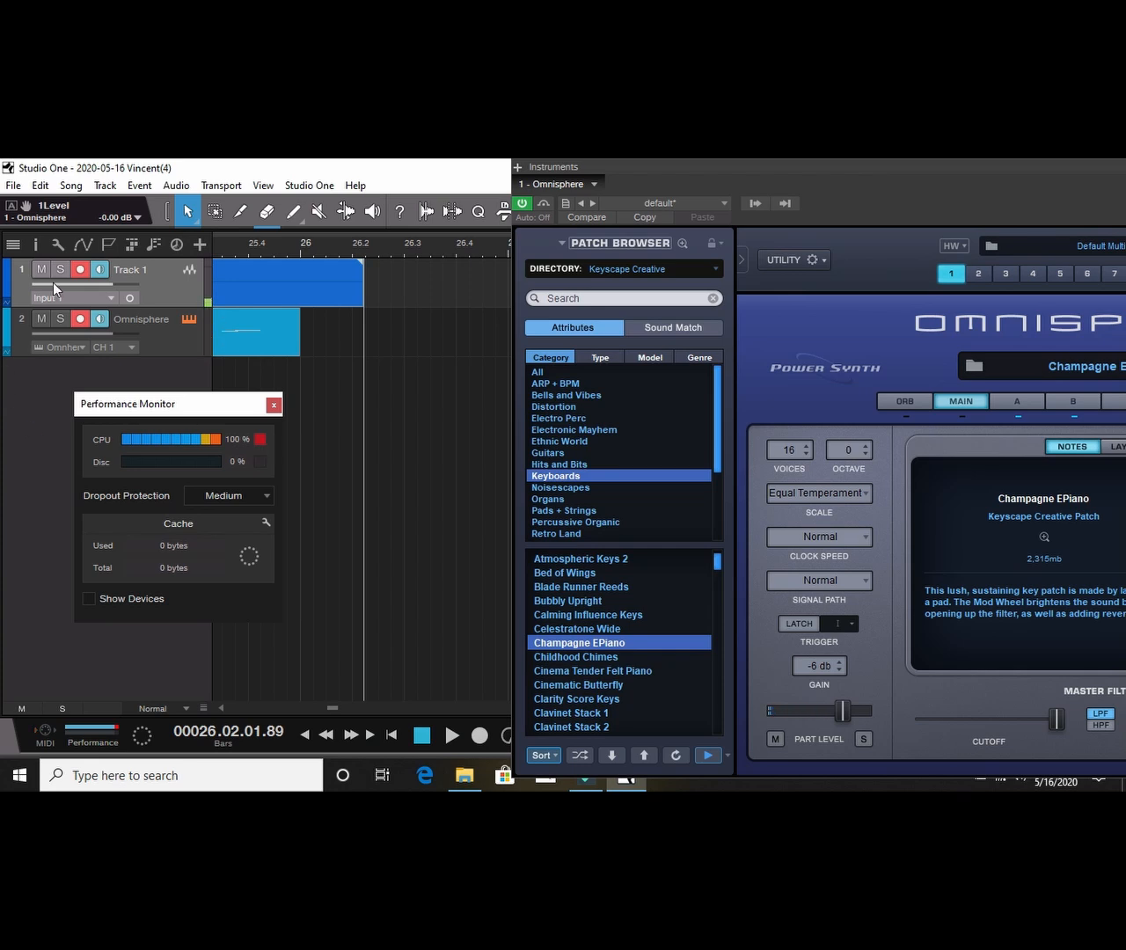
click(77, 269)
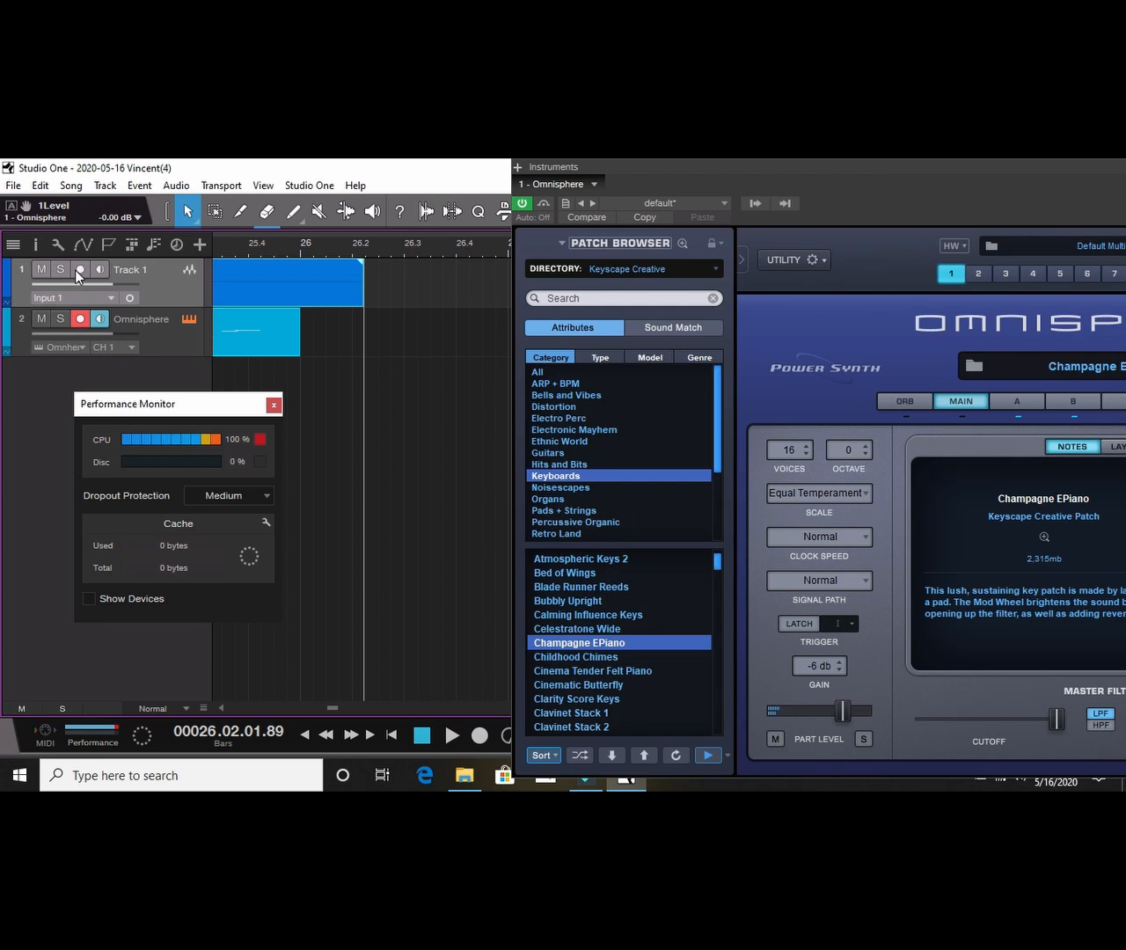
Reset the CPU overload indicator and show the devices in the Performance Monitor, repositioning its window so the device list fits on screen.
click(258, 440)
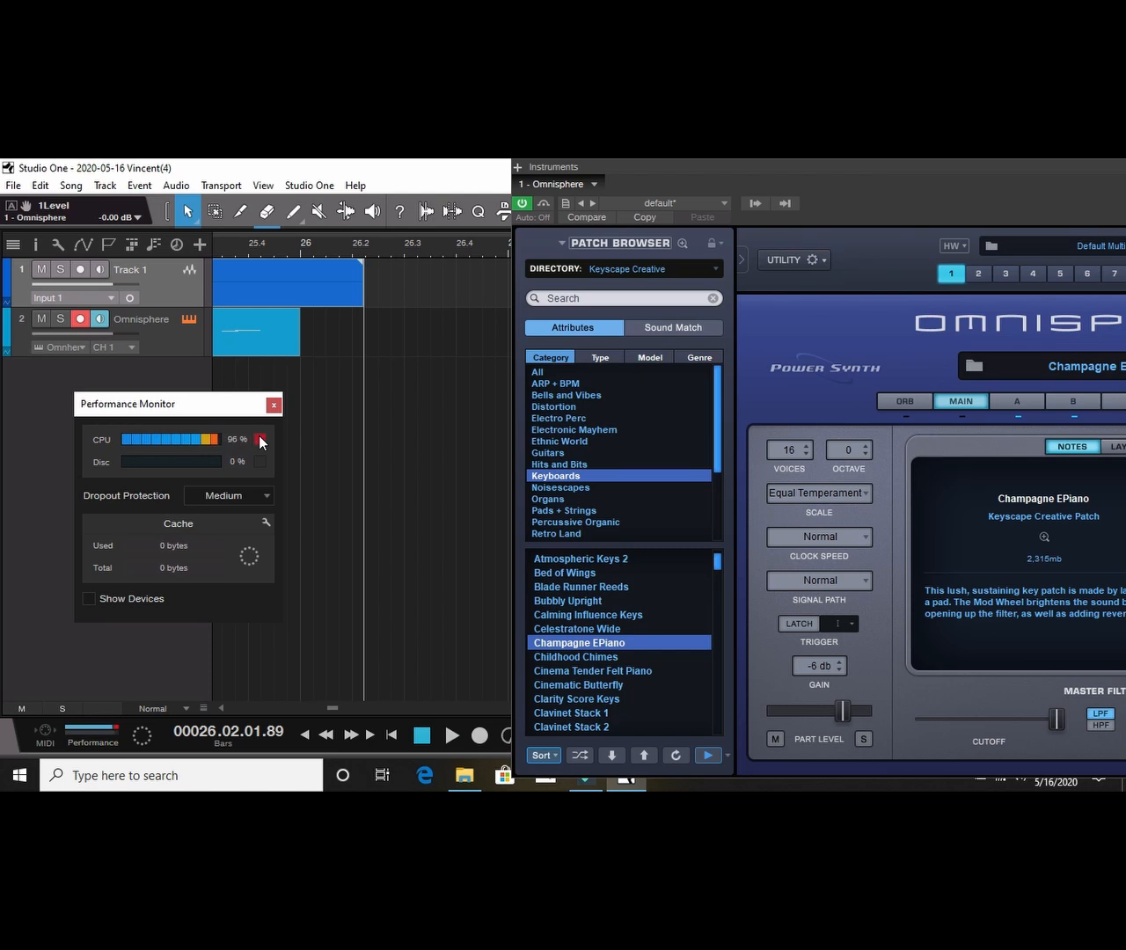
click(230, 492)
click(138, 523)
click(139, 597)
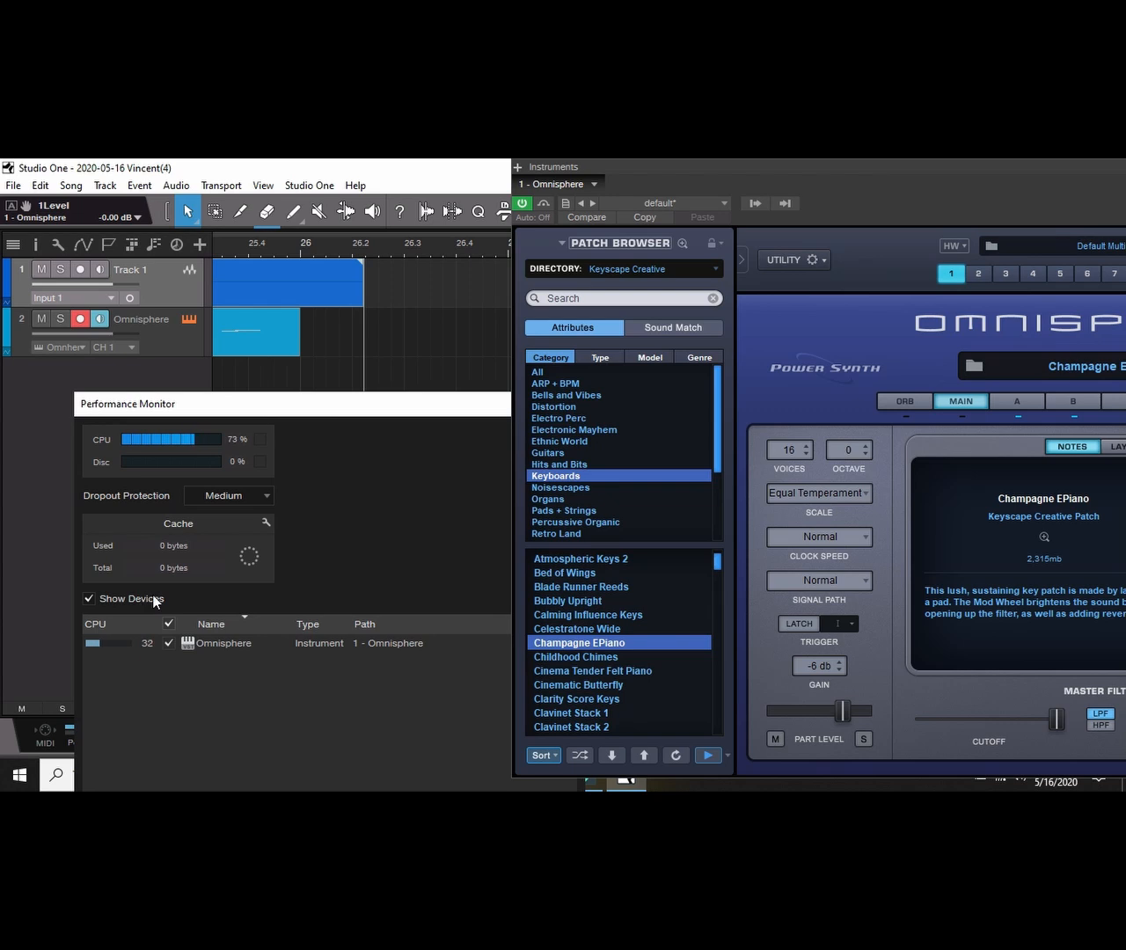
drag(388, 409, 418, 308)
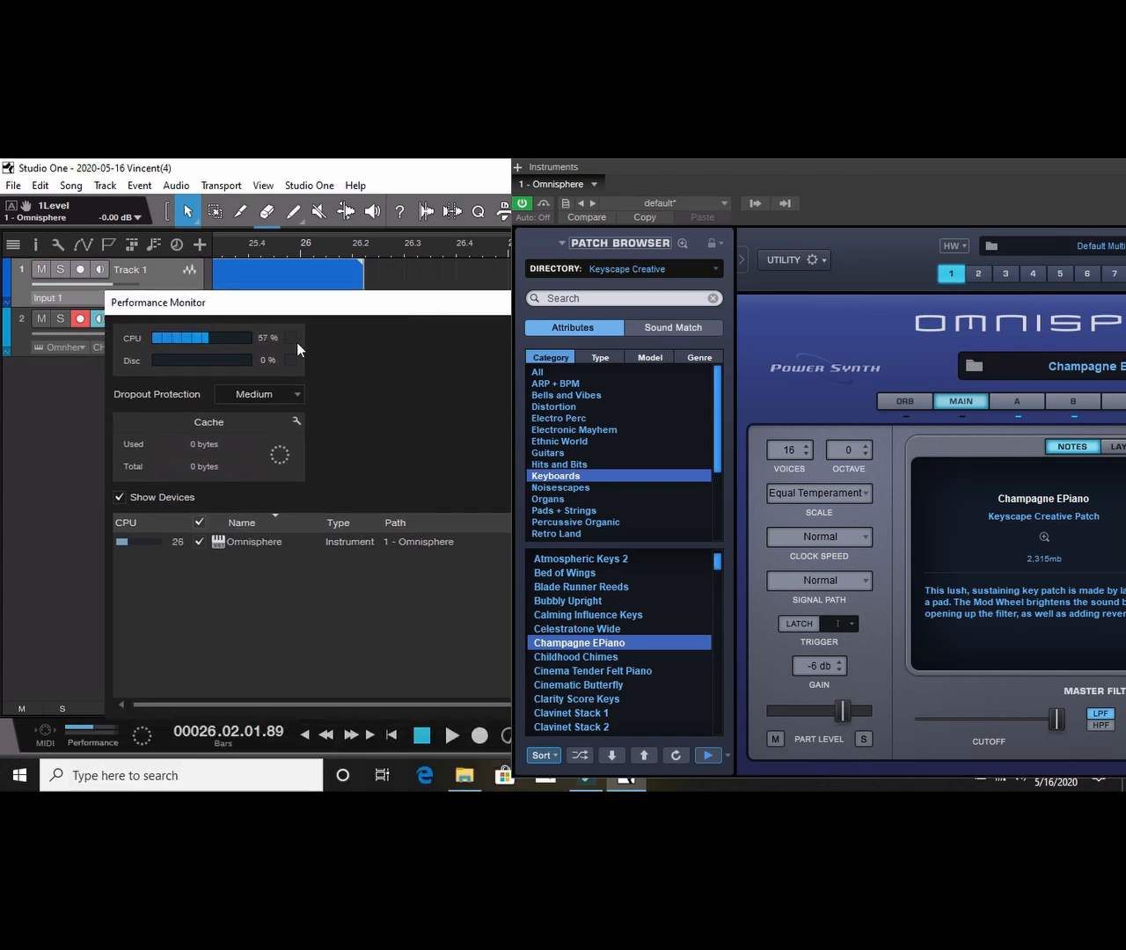
Examine the dropout protection levels and the process precision choices in the audio processing options, keeping Medium and Single (32 Bit).
click(297, 187)
click(333, 386)
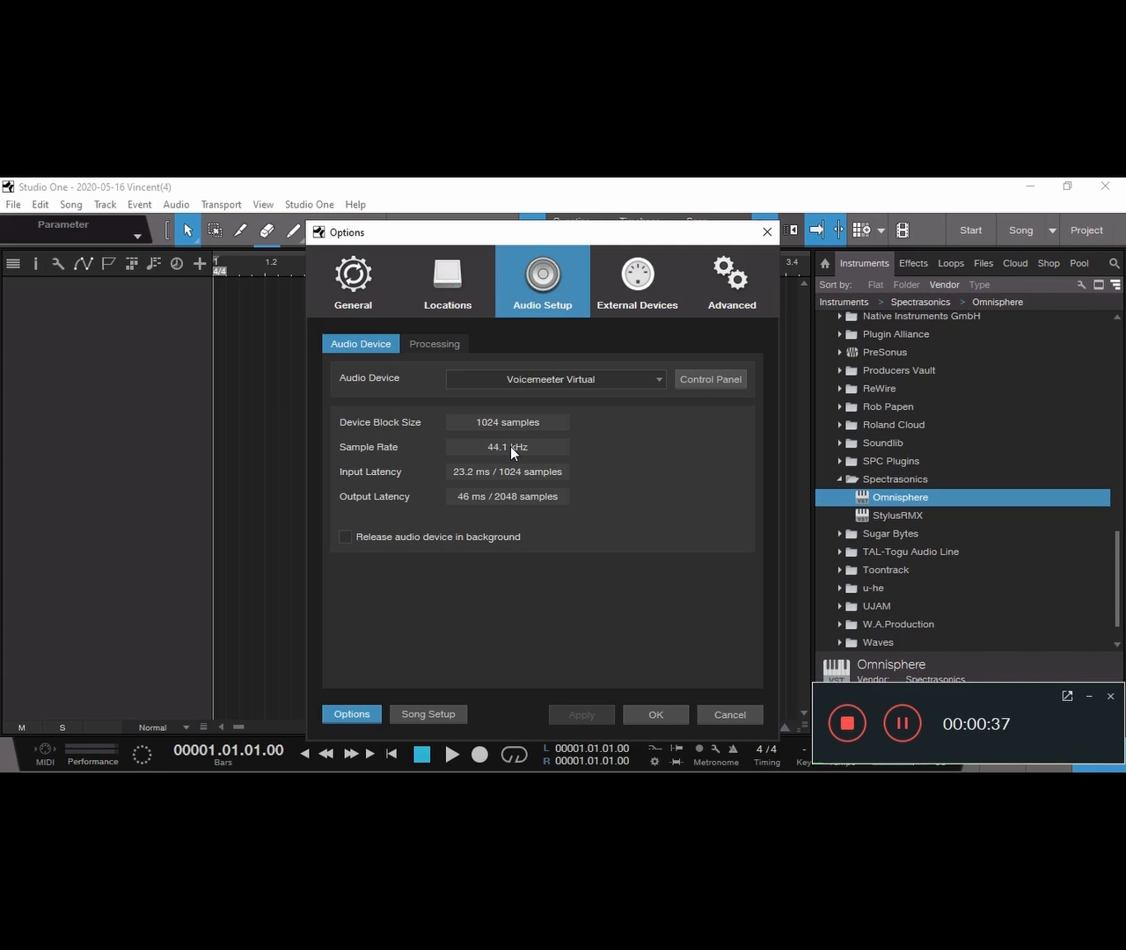
click(445, 343)
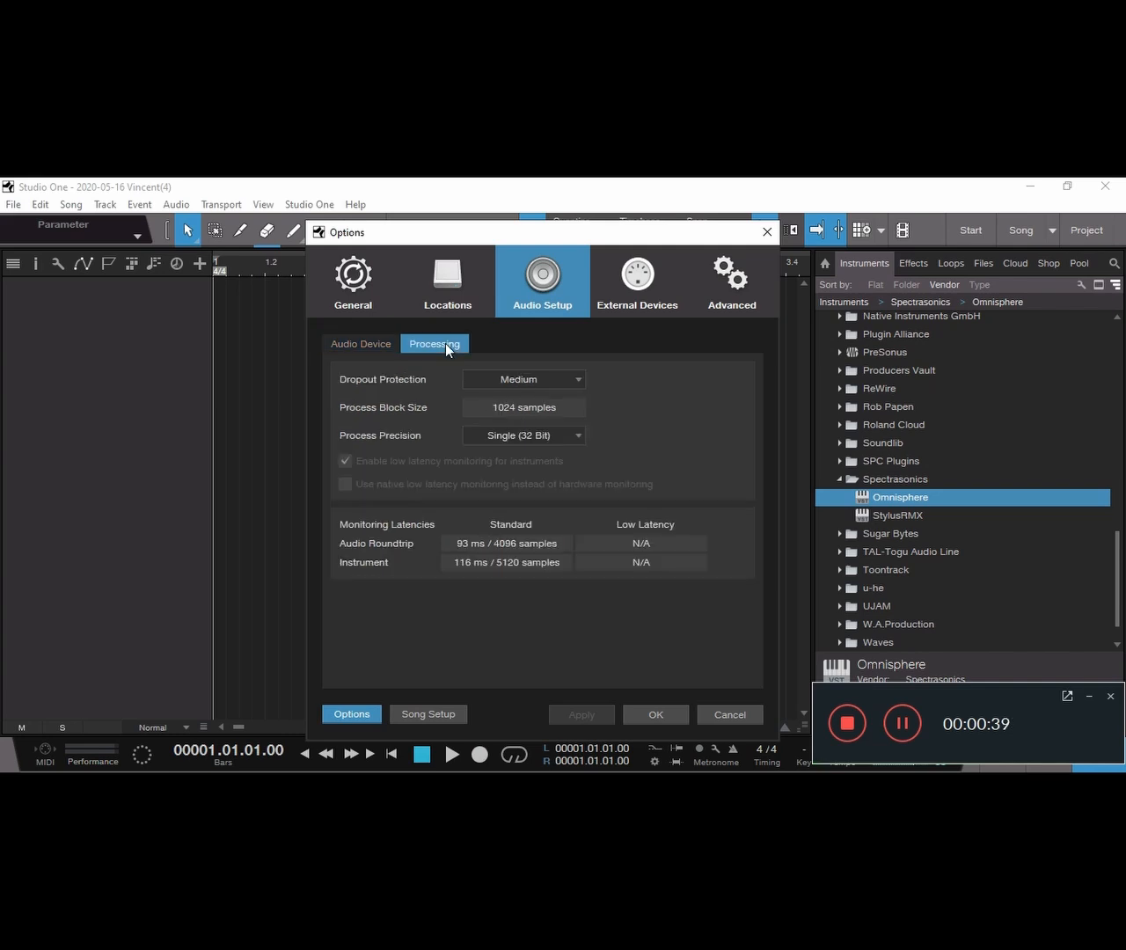
click(503, 380)
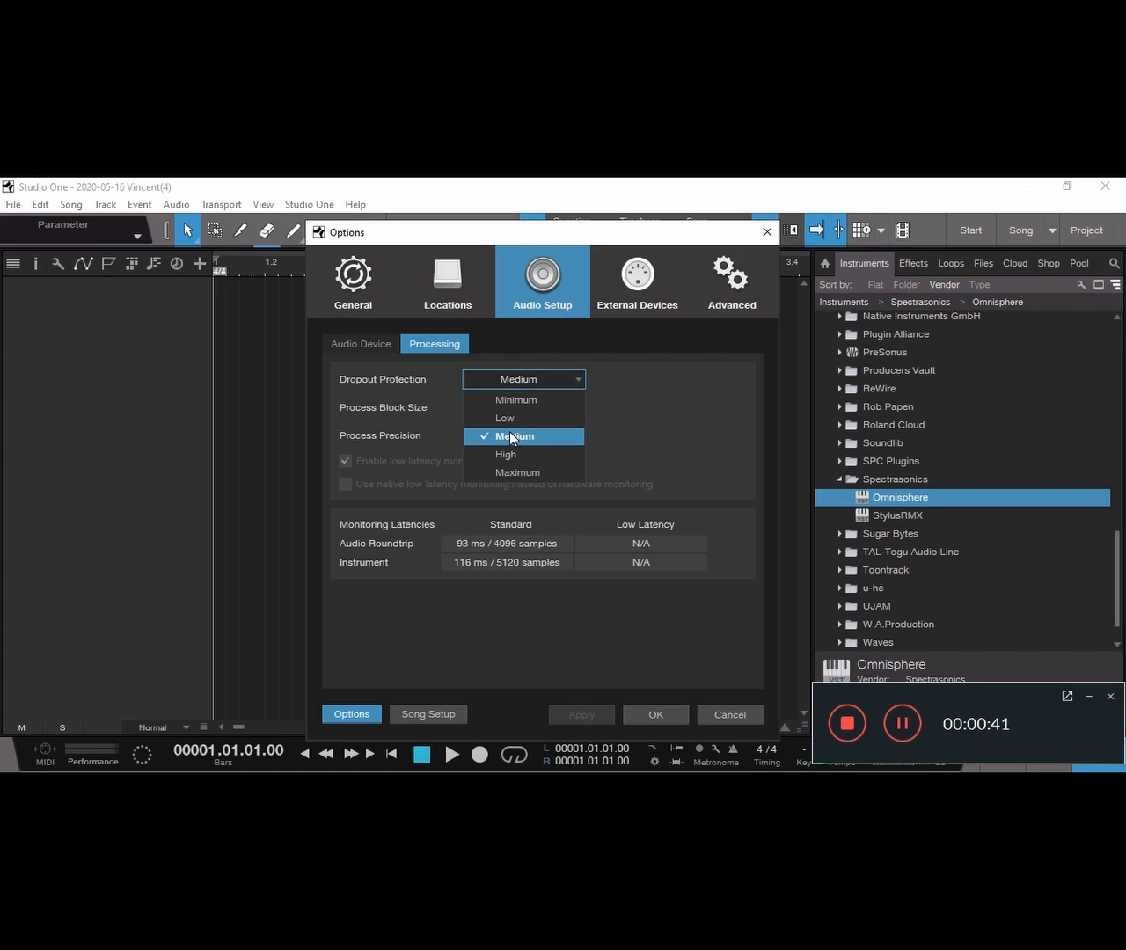
click(509, 431)
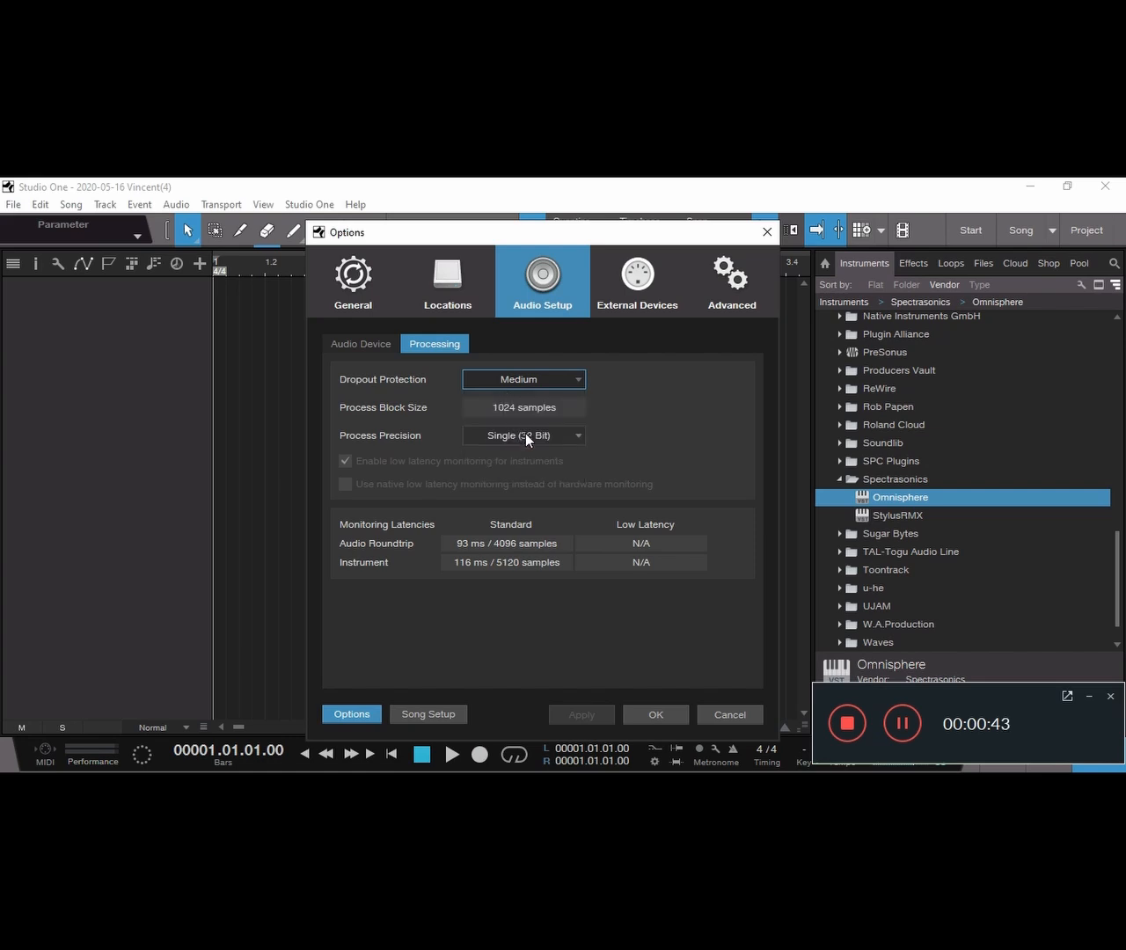
click(525, 433)
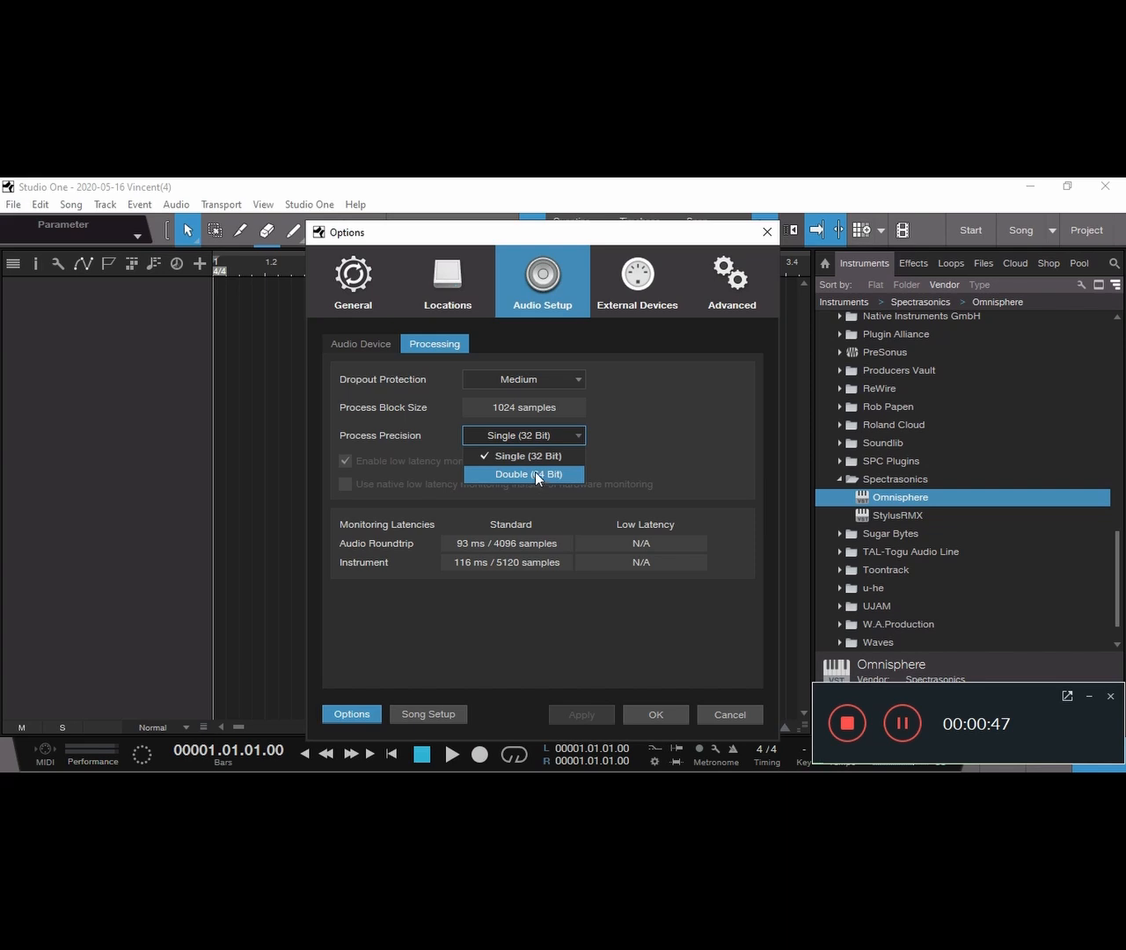
click(623, 439)
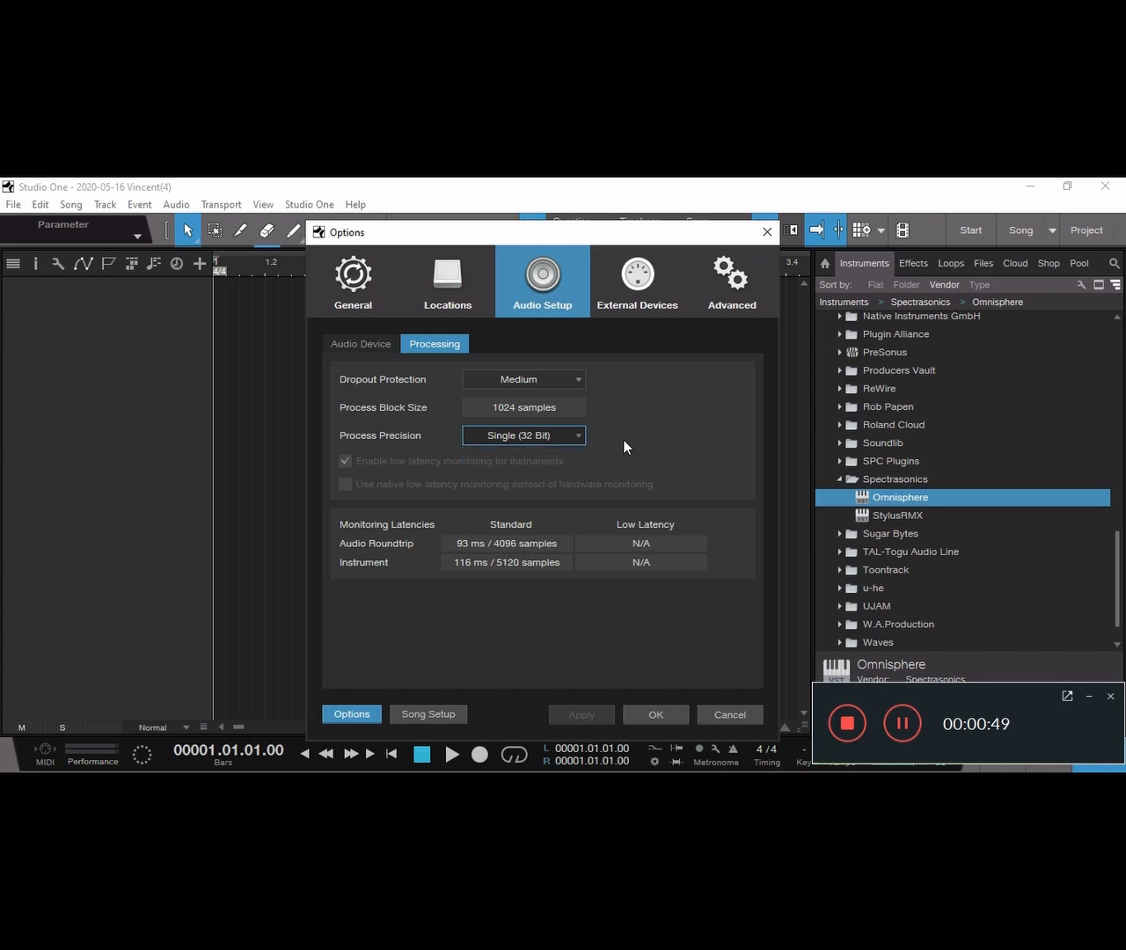